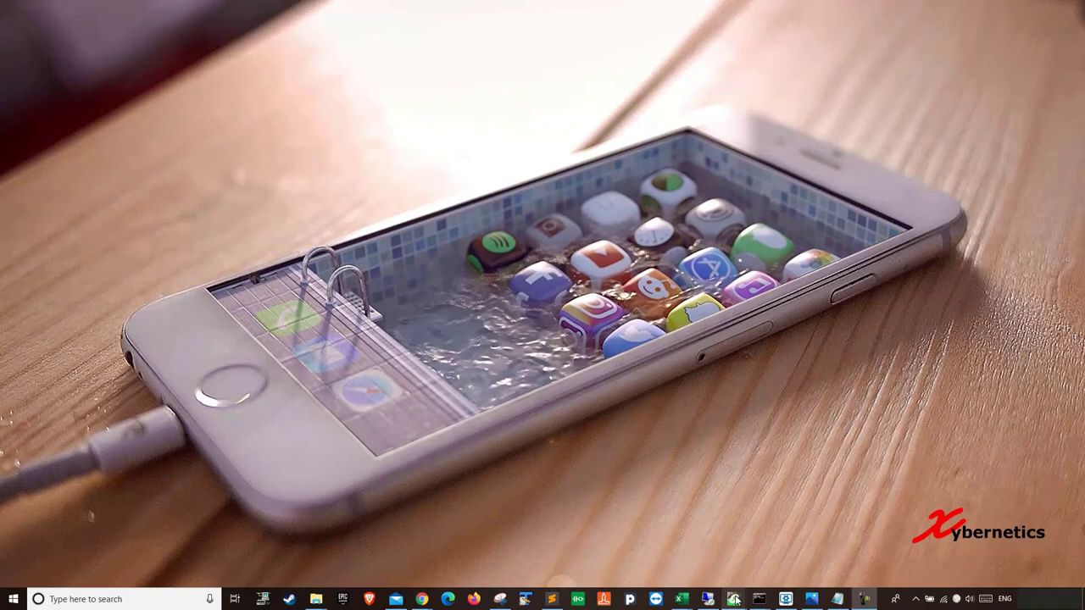
- Set the PLC address to 192.168.17.88 over TCPIP after a successful connection test
mouse_move(734, 598)
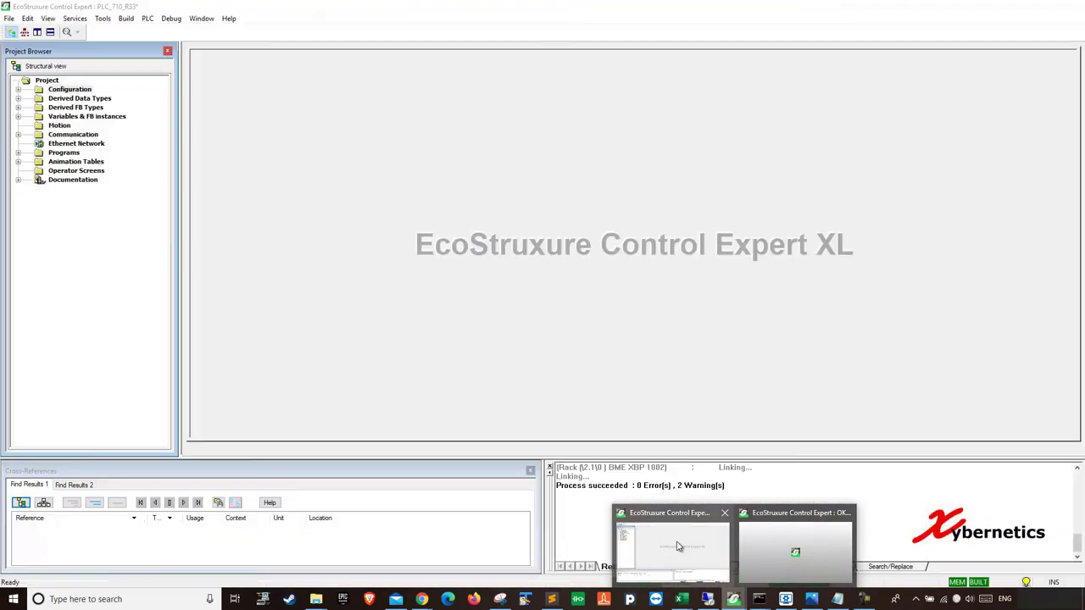
click(678, 547)
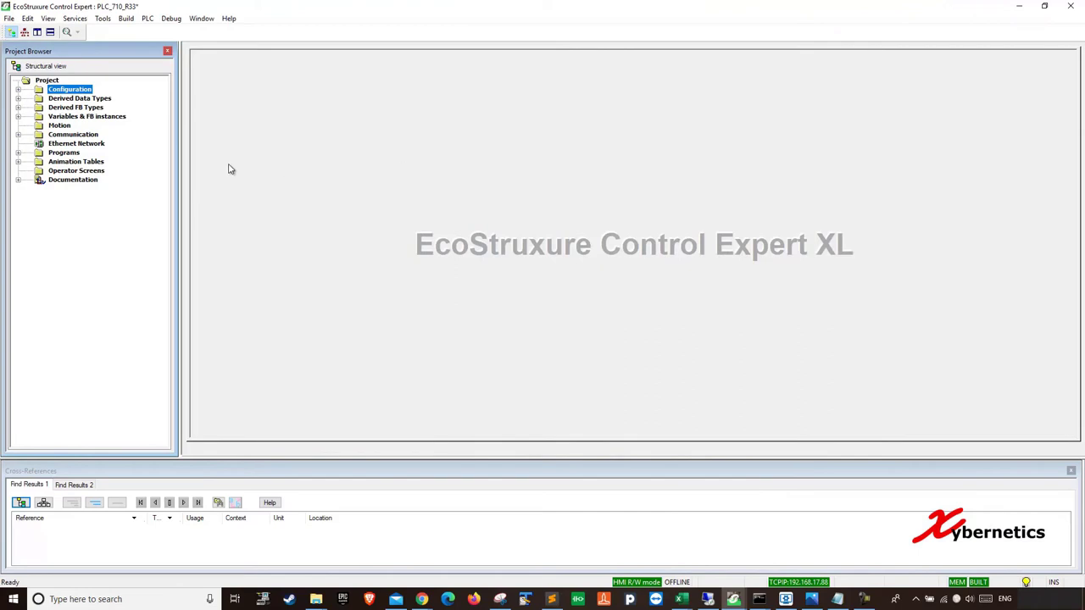
click(148, 18)
click(170, 41)
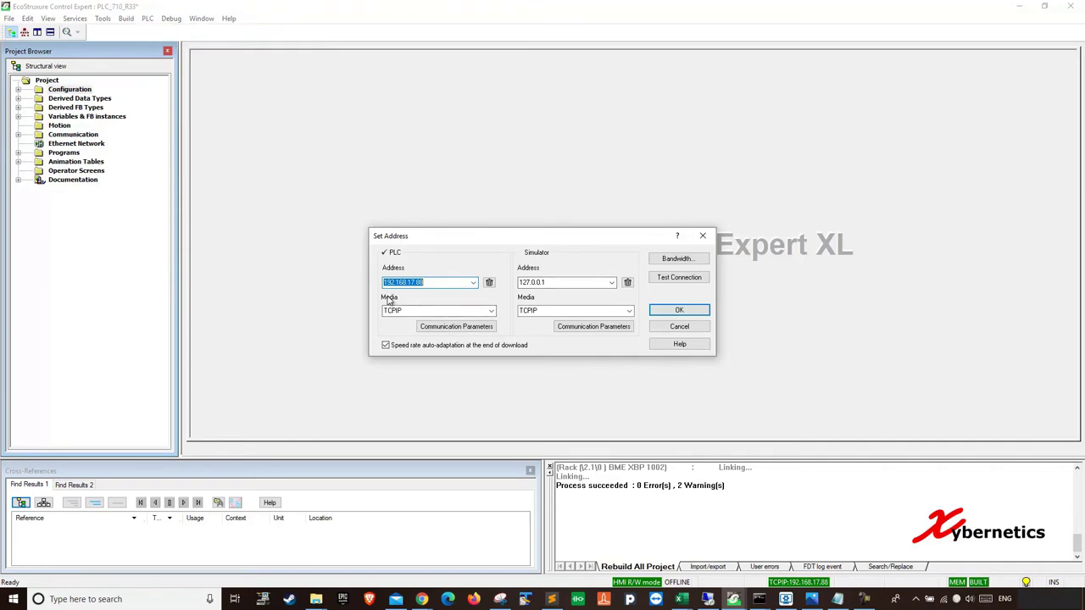
click(680, 279)
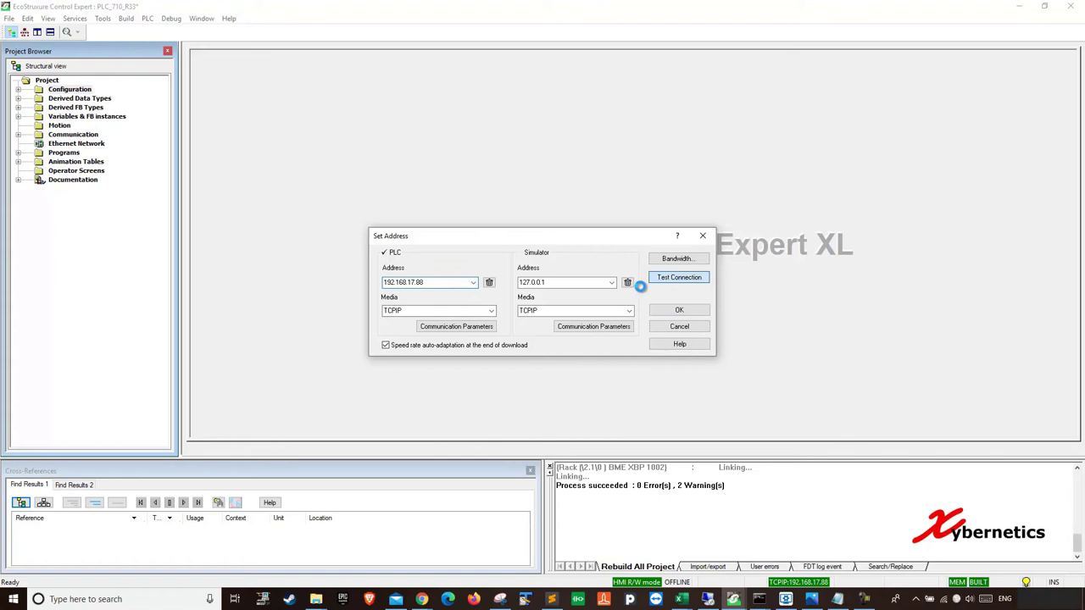
click(630, 328)
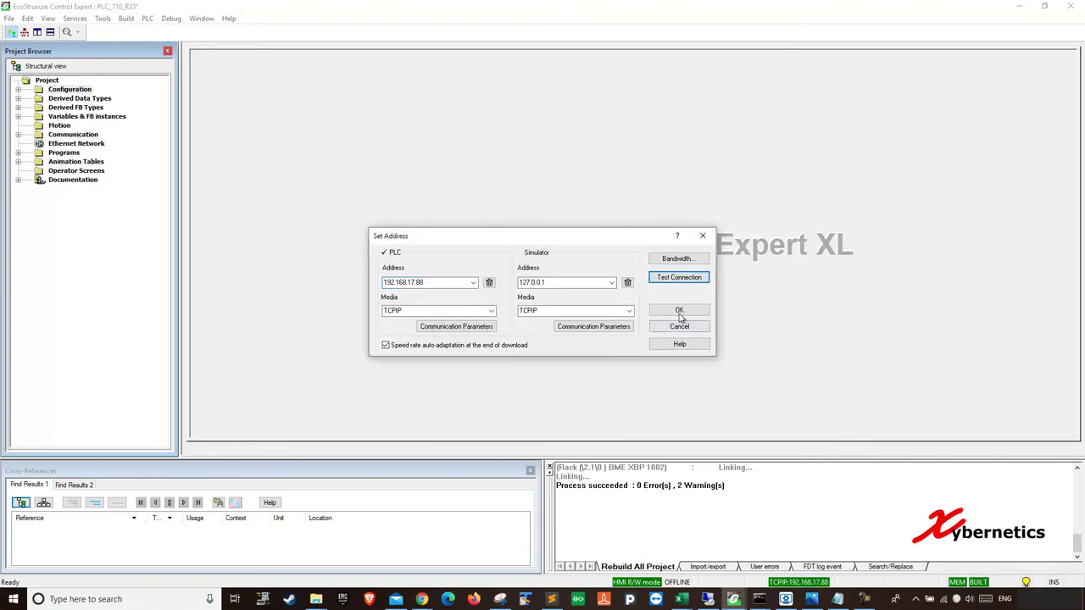
click(677, 310)
- Check the CPU's IP configuration in the PLC bus rack, then connect online to the PLC
click(19, 90)
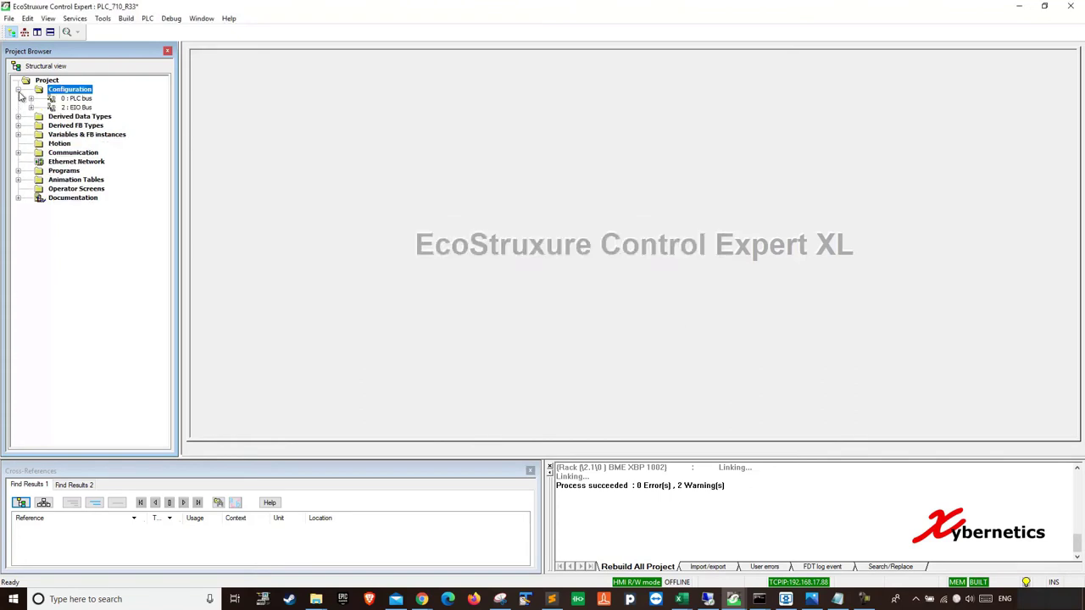
double_click(78, 98)
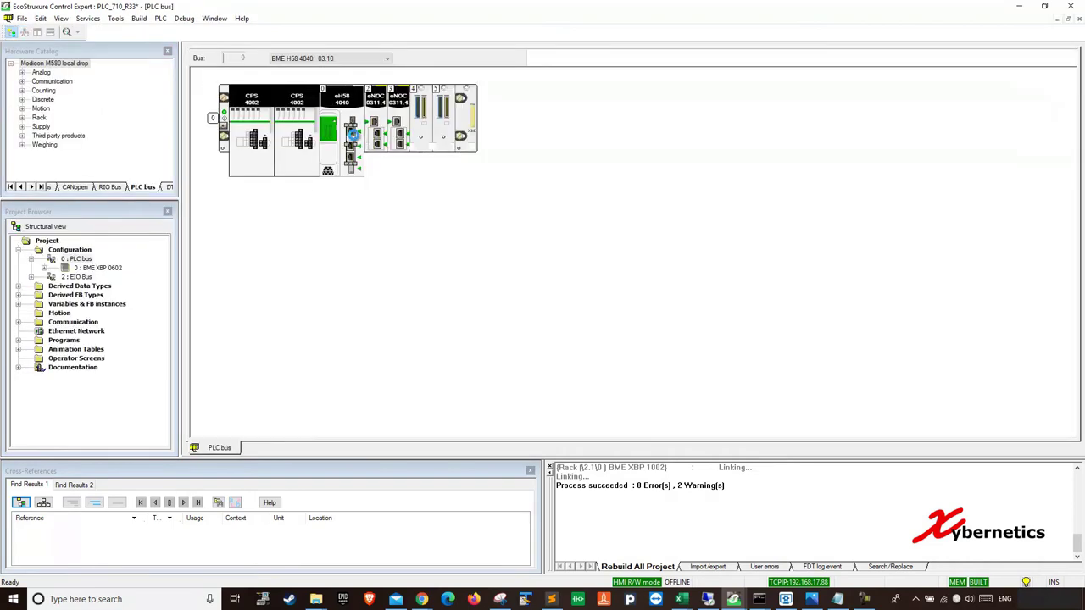
double_click(360, 136)
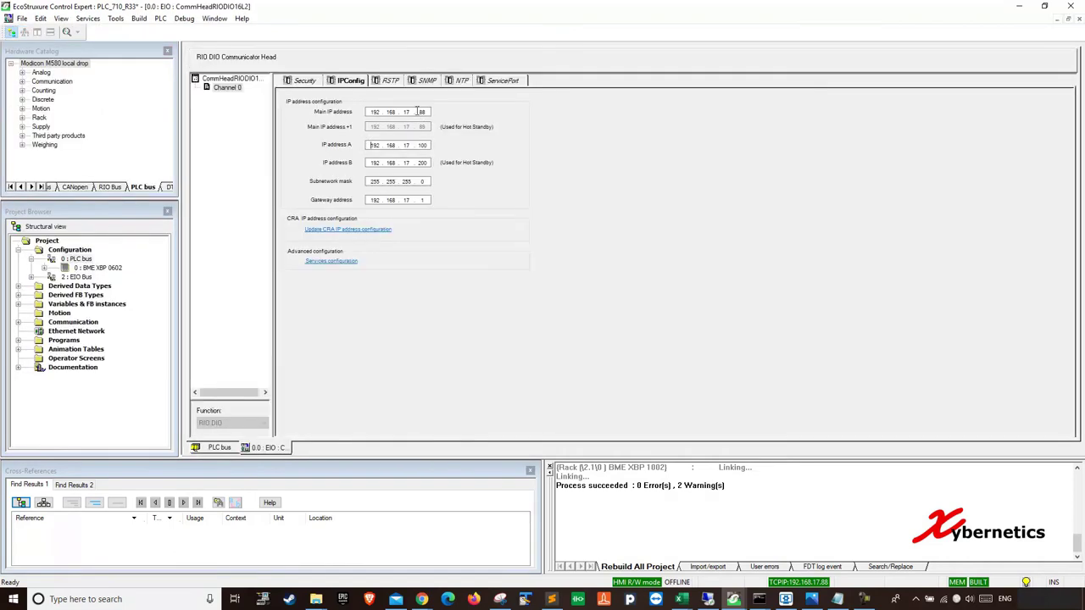
click(1079, 19)
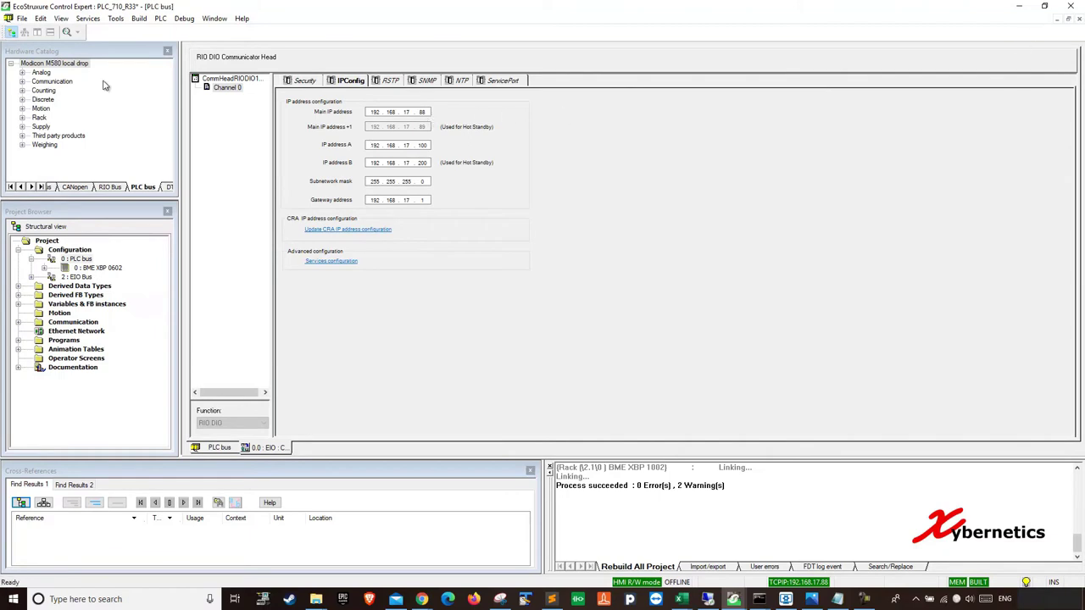
click(145, 19)
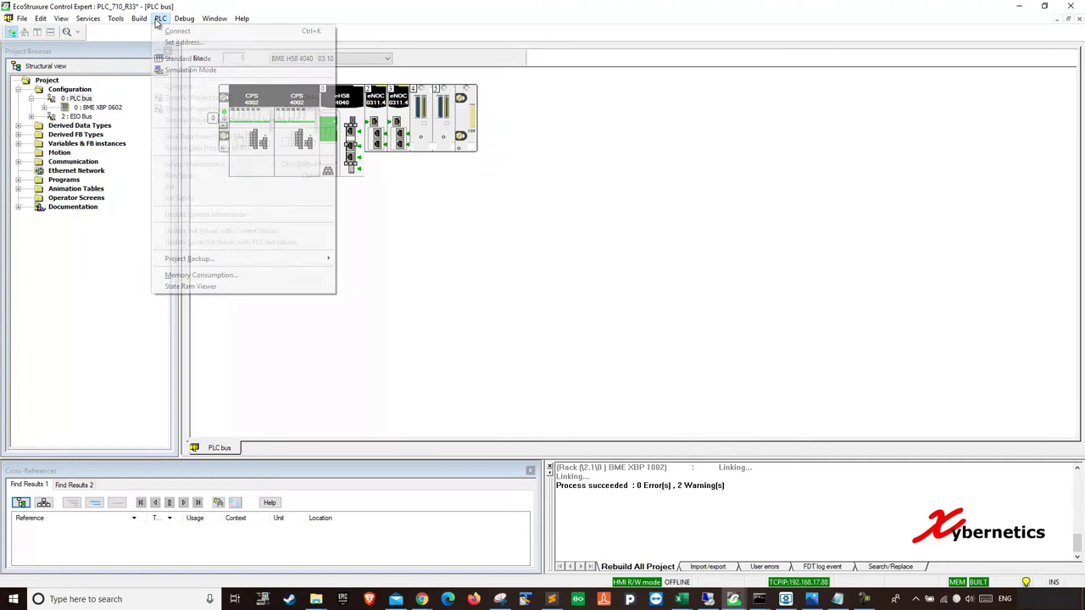
click(200, 31)
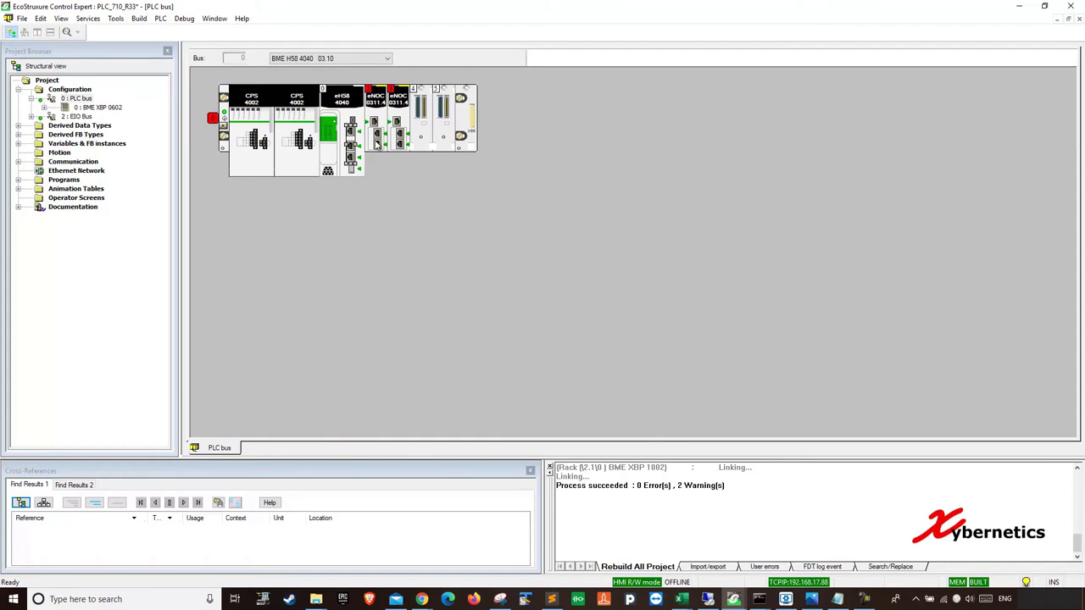
- Open the 2 : EIO Bus remote drop, select the slot 5 eAHI 0812 module, and show the architecture photo
click(1078, 18)
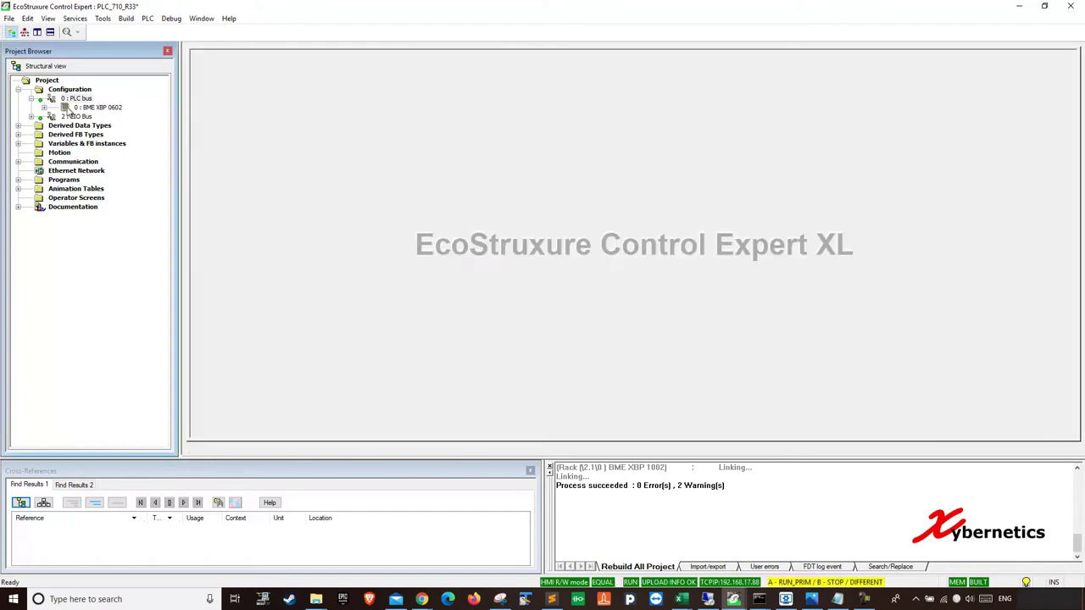
double_click(76, 117)
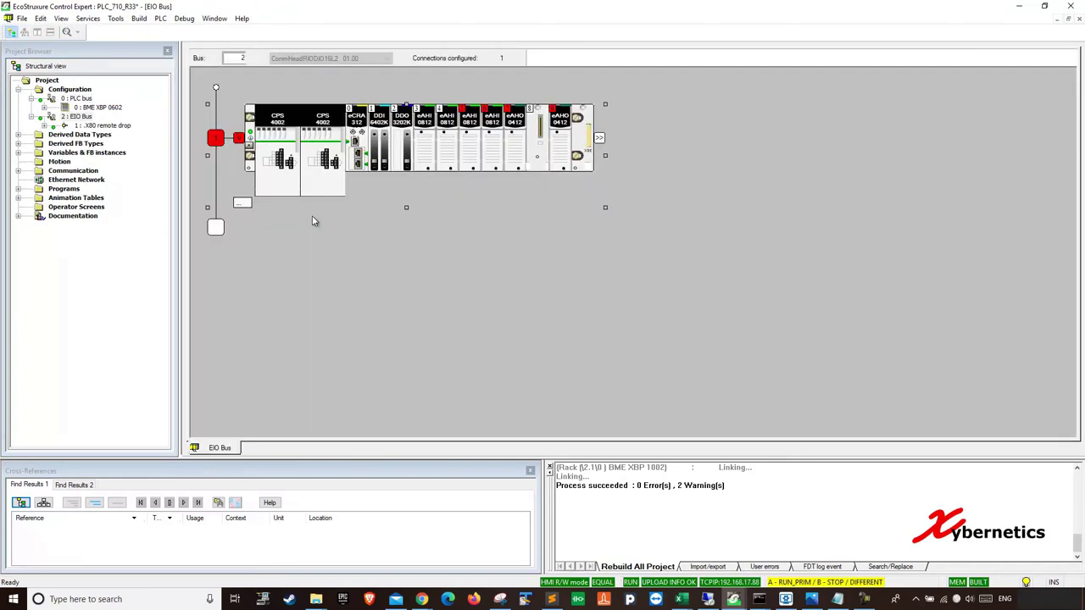
click(471, 140)
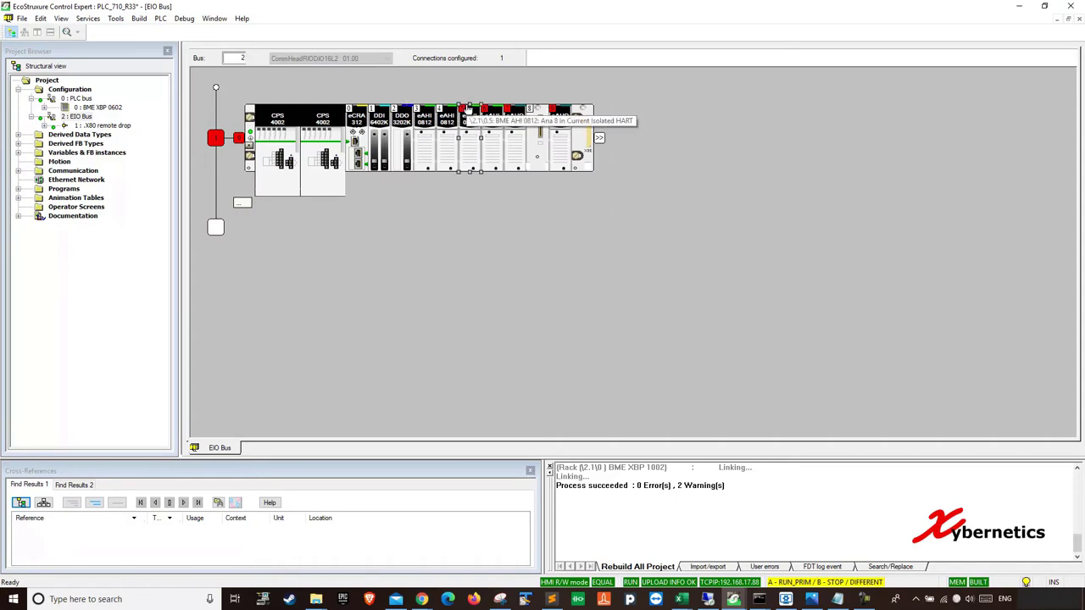
drag(468, 109, 468, 129)
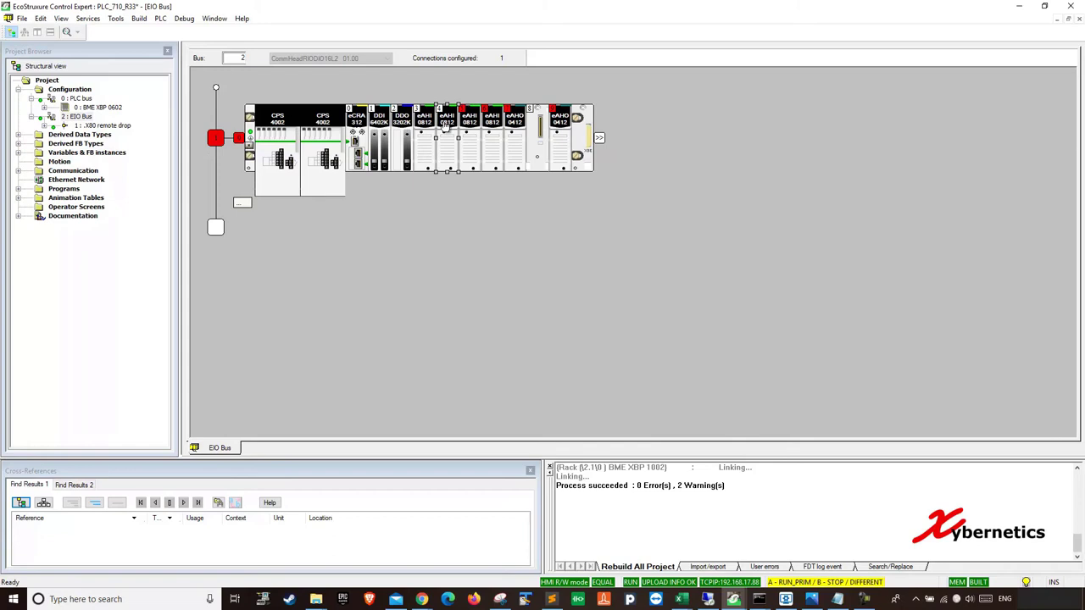
click(470, 126)
click(786, 599)
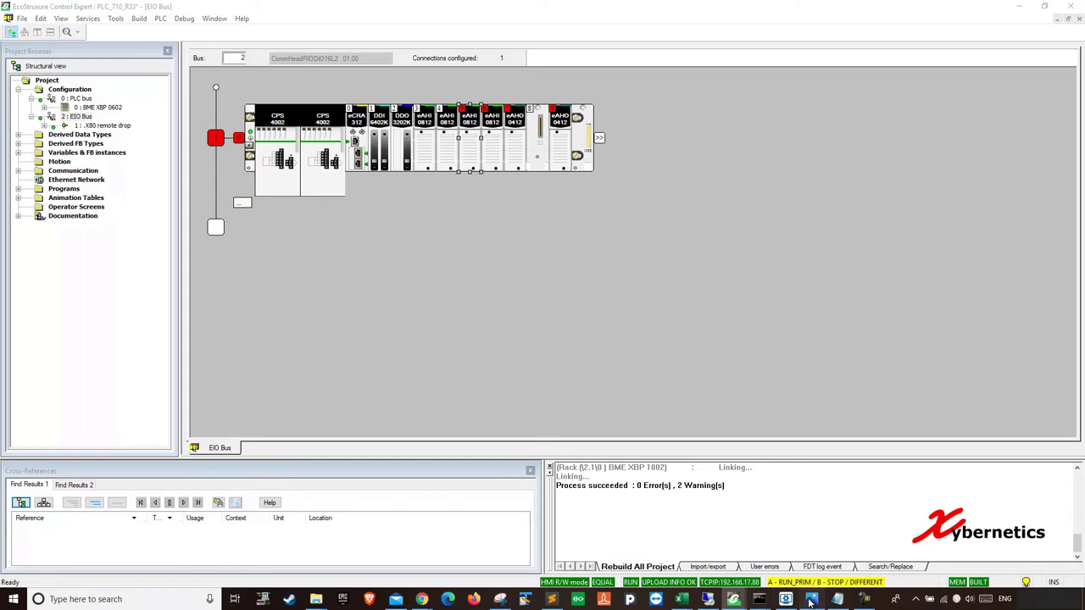
- Show the M580 hot-standby architecture picture, then close it
click(811, 599)
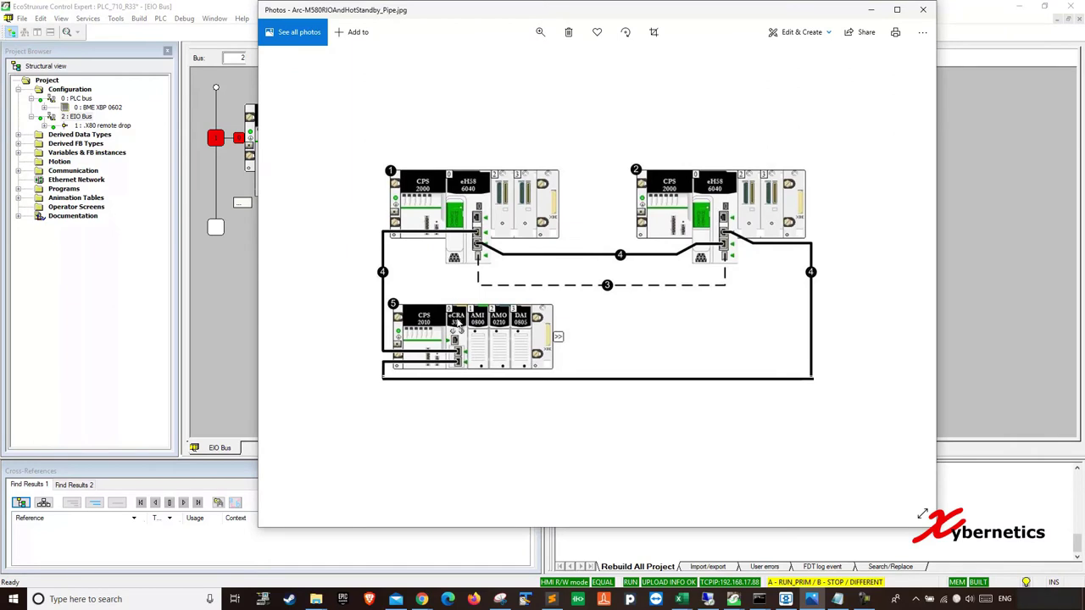
click(922, 9)
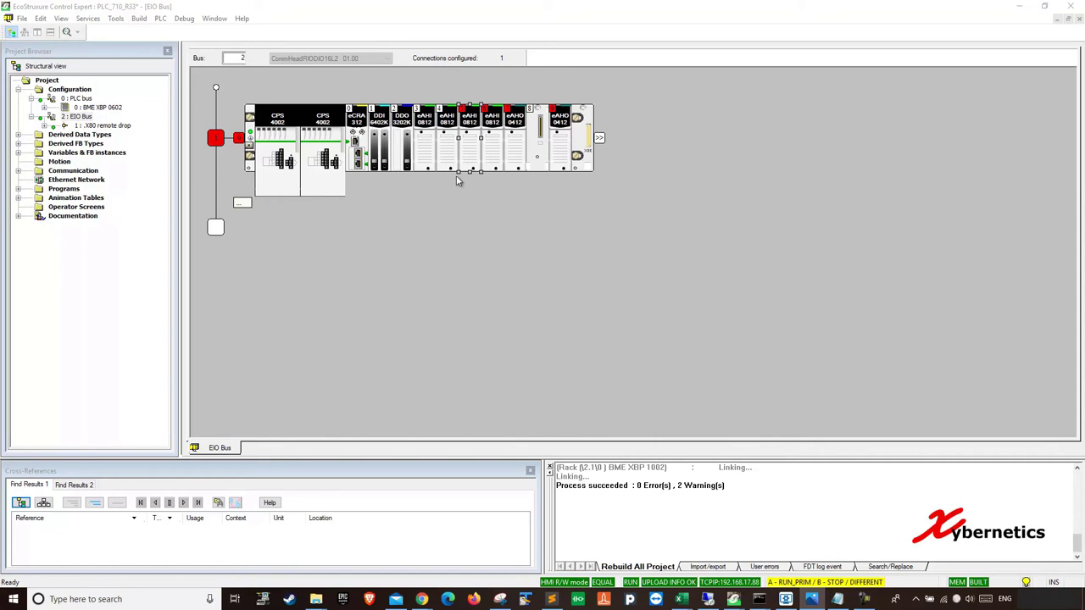
- Disconnect from the PLC, acknowledging the primary/standby project mismatch warning
click(119, 19)
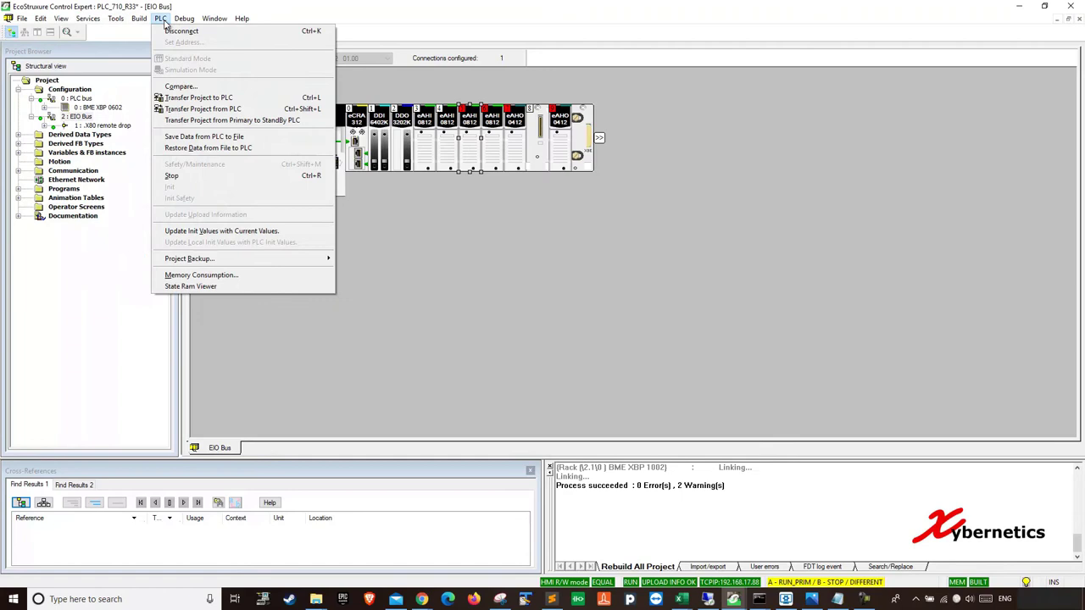
click(167, 31)
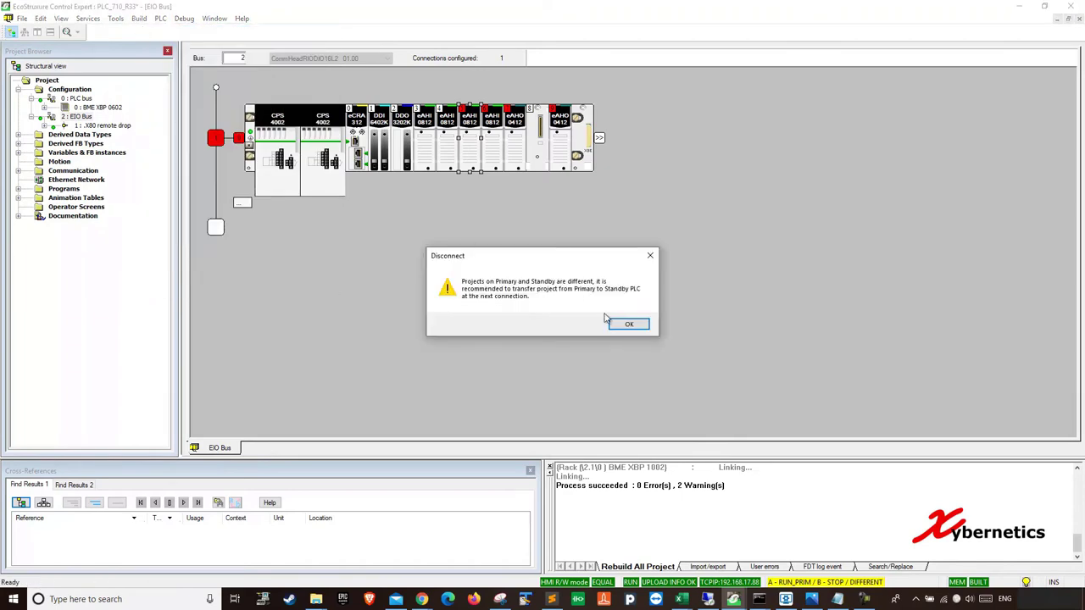
click(623, 323)
click(118, 20)
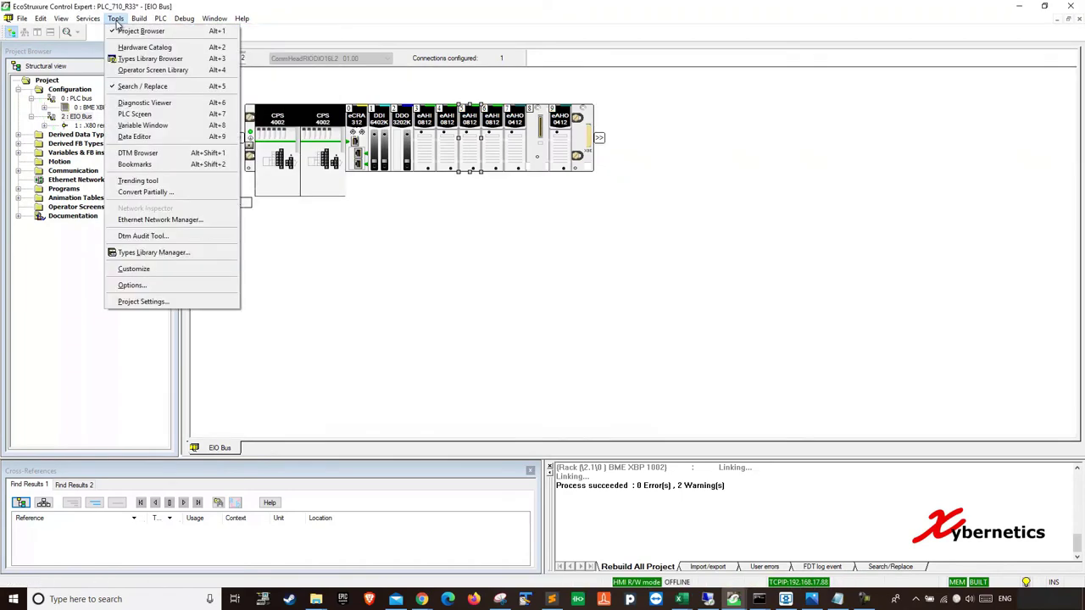
- In the DTM Browser, start adding a BME AHI 0812 device under the 192.168.17.88 CPU
click(155, 154)
click(15, 120)
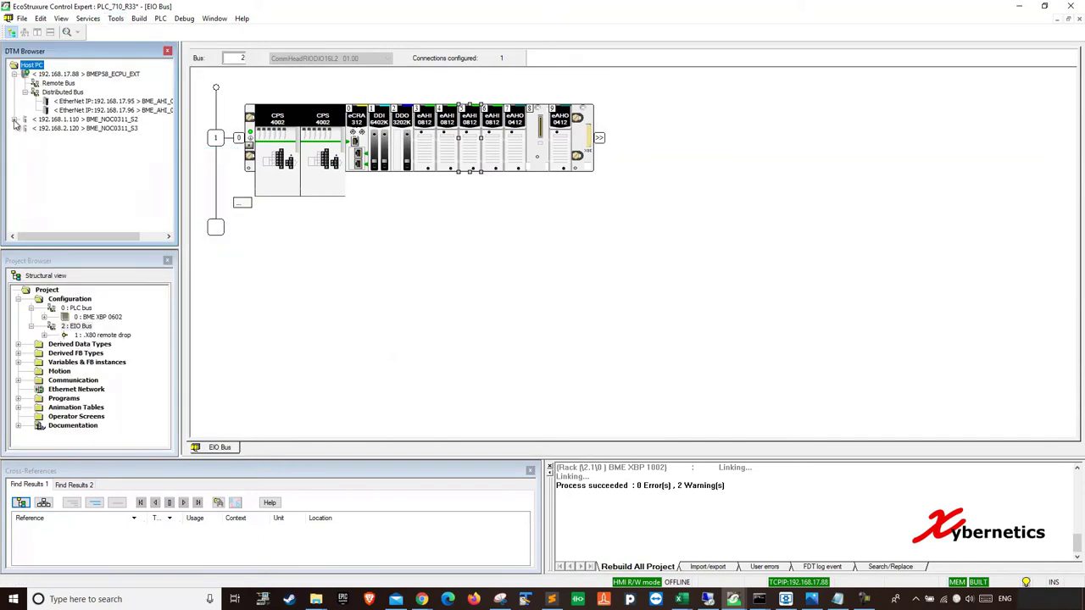
right_click(82, 75)
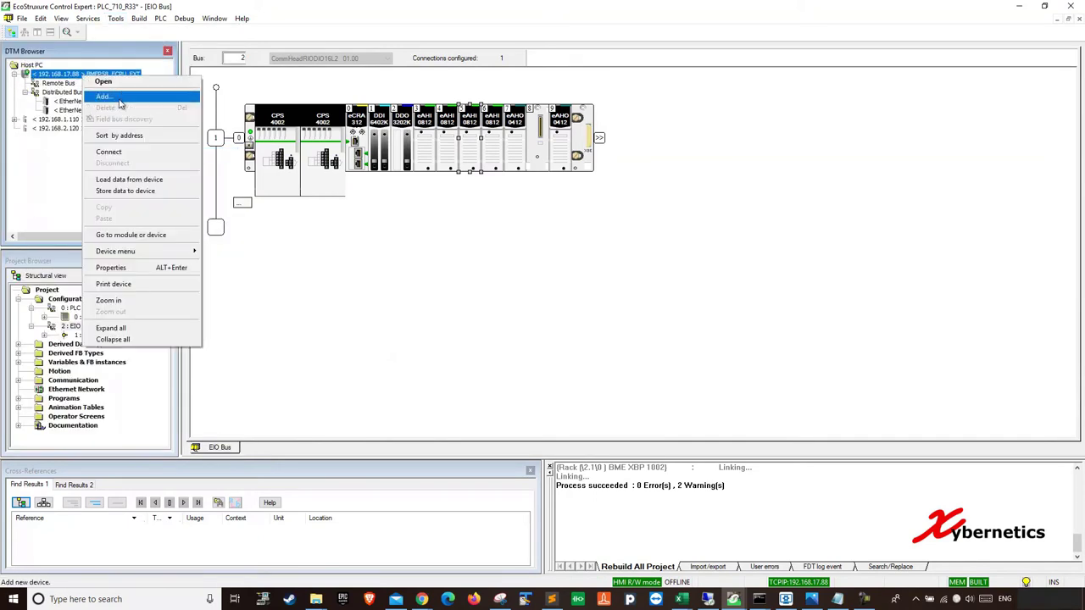
click(102, 97)
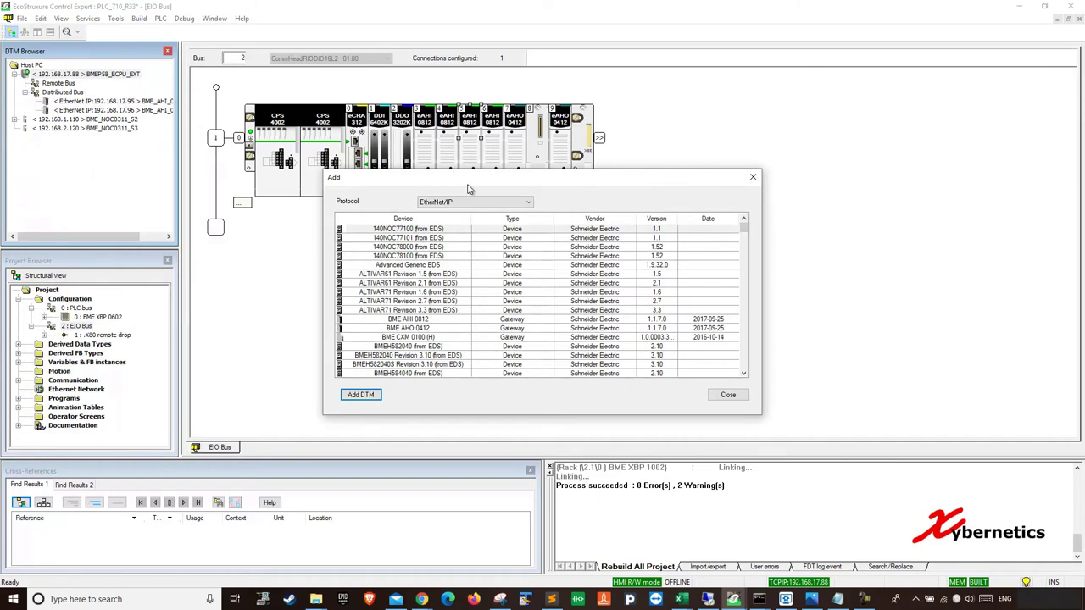
drag(467, 180, 543, 209)
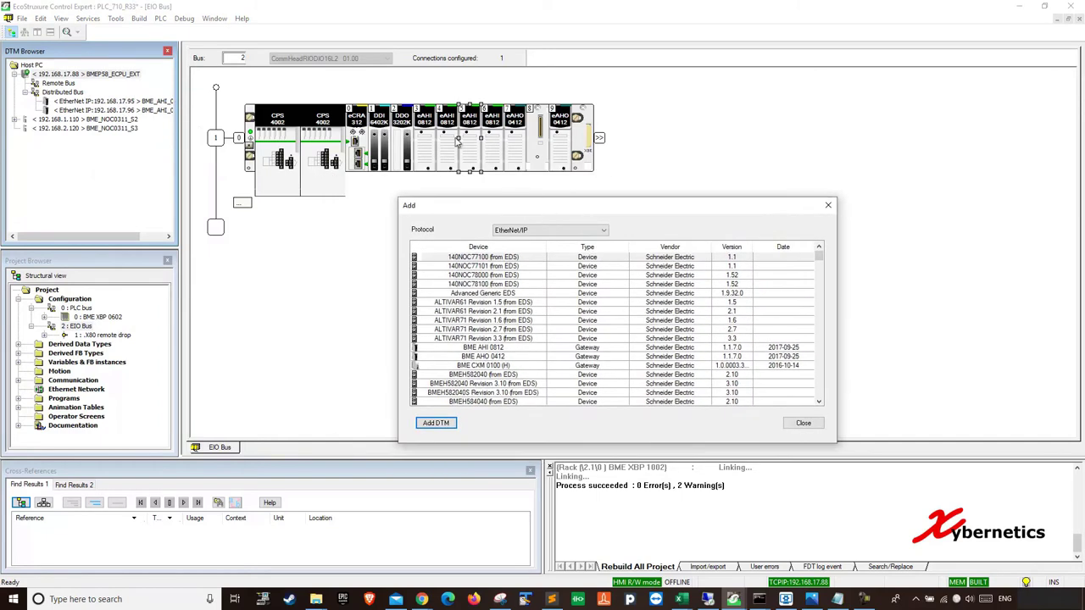
click(479, 348)
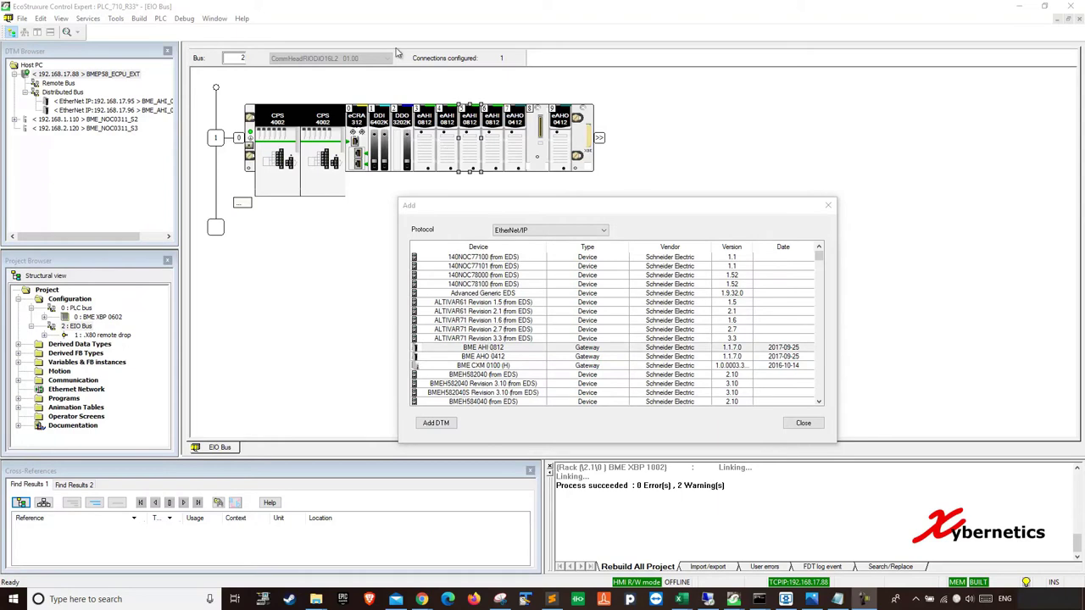
- Add the BME_AHI_0812_R03S05 DTM at 192.168.17.97, keeping its name, and select its entry
double_click(498, 350)
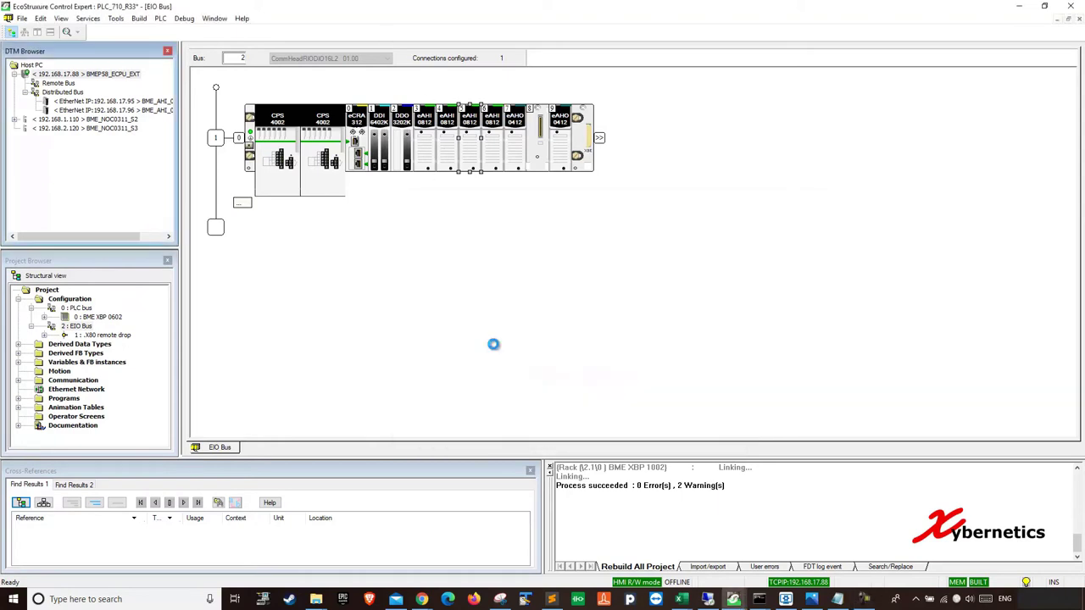
click(548, 324)
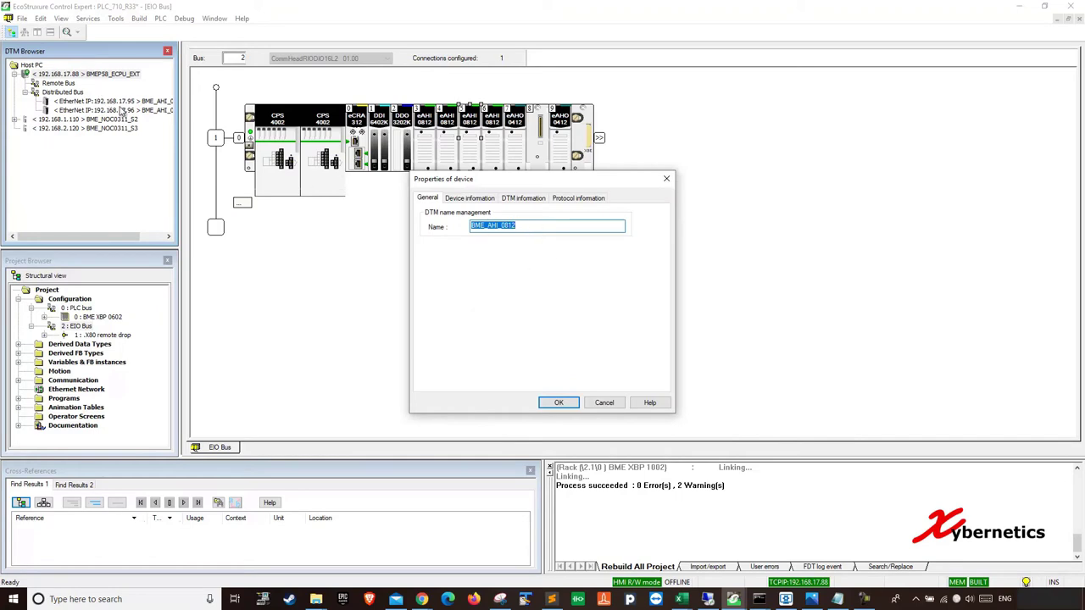
click(536, 227)
drag(518, 226, 547, 225)
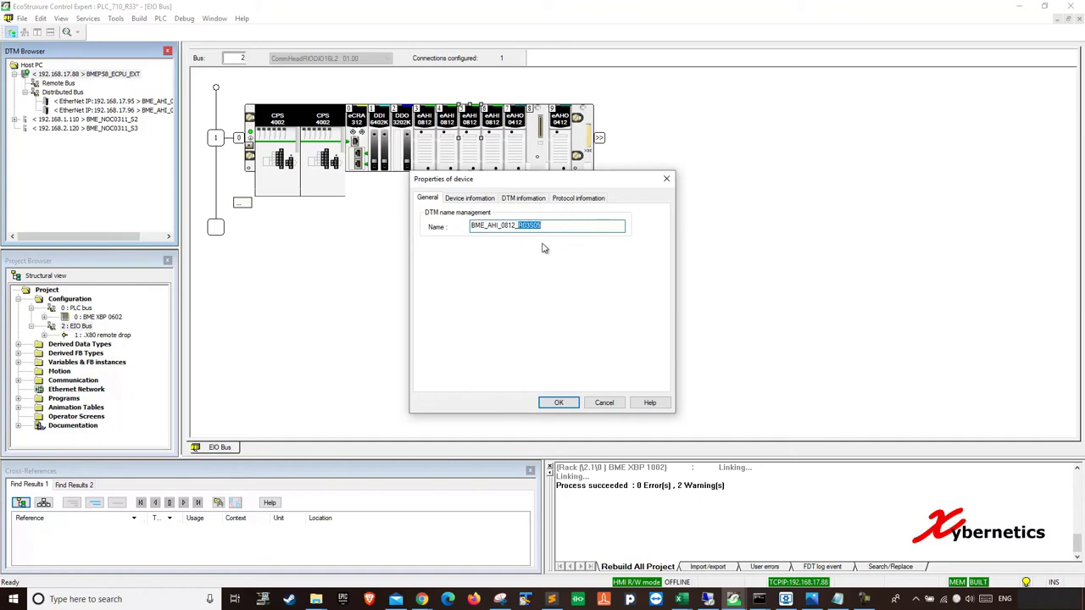
click(548, 227)
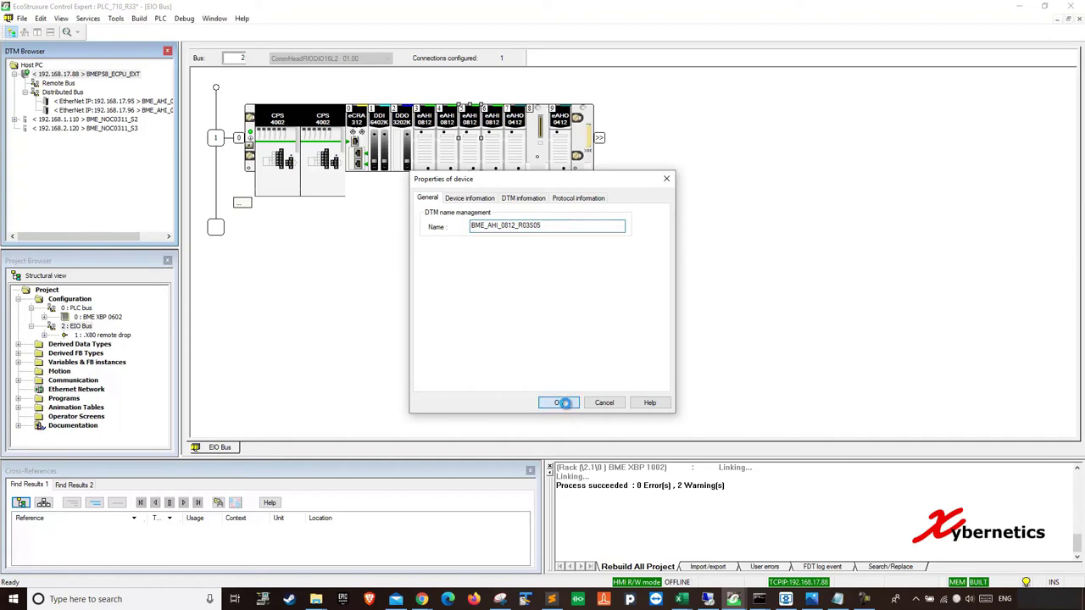
click(559, 403)
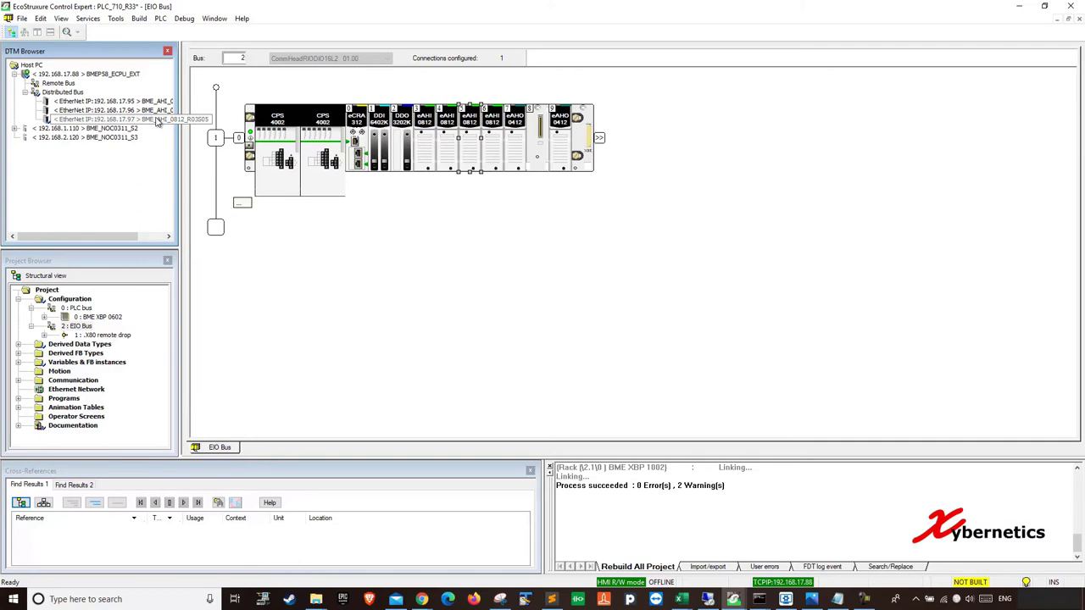
click(157, 121)
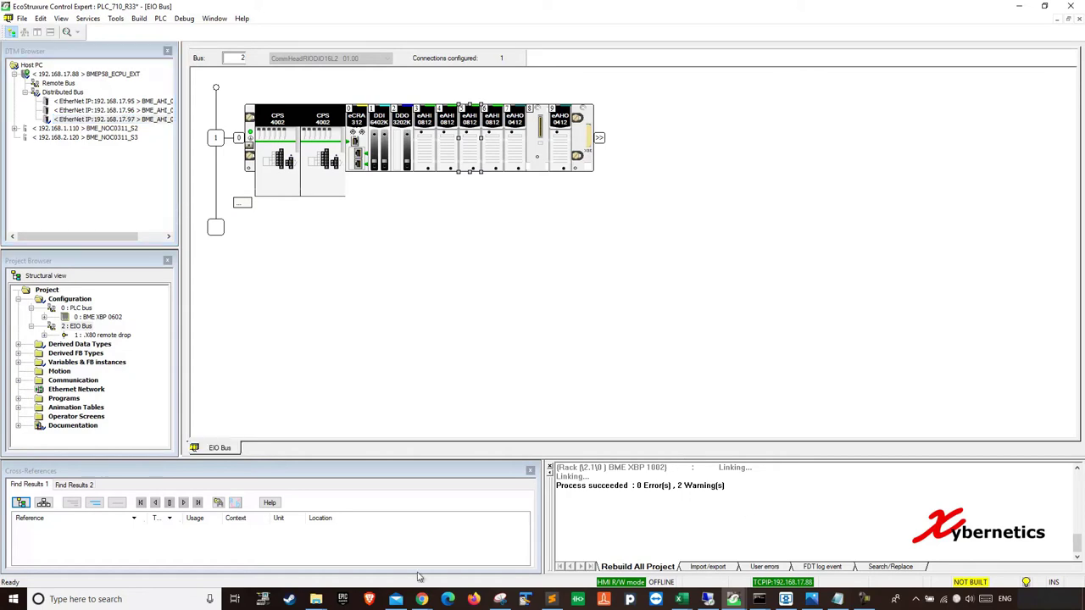
click(421, 599)
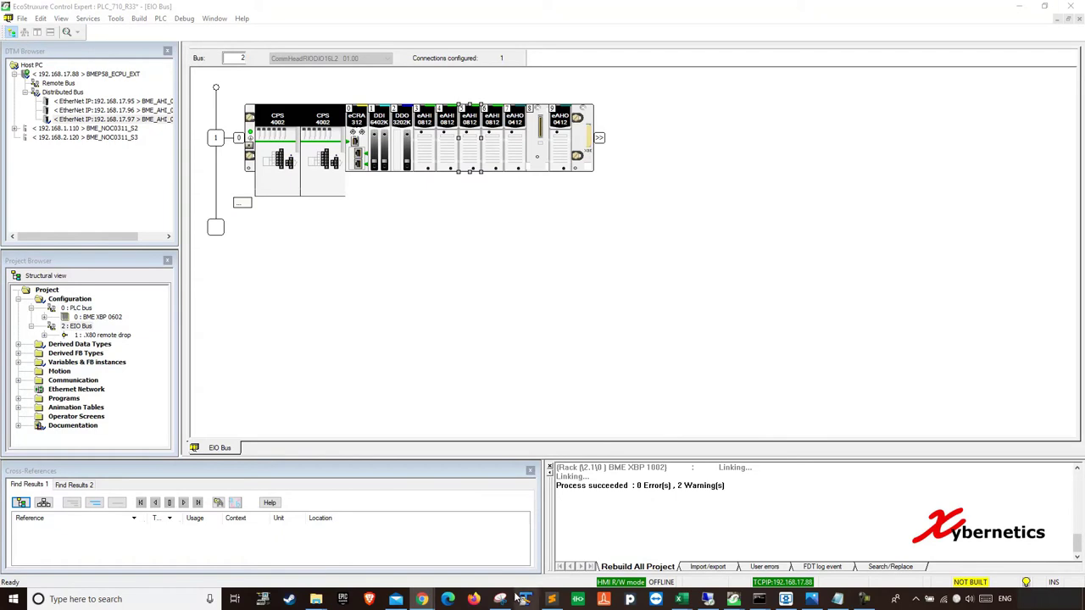
- Rerun the Google search for schneider m580 "creating a device name for dhcp"
mouse_move(422, 599)
click(515, 556)
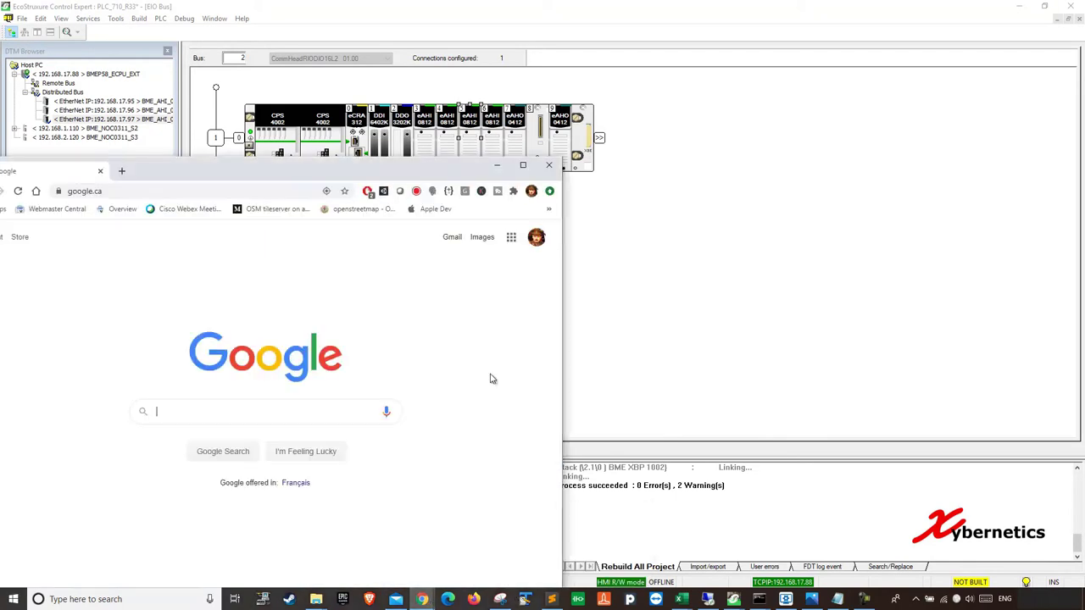
click(293, 411)
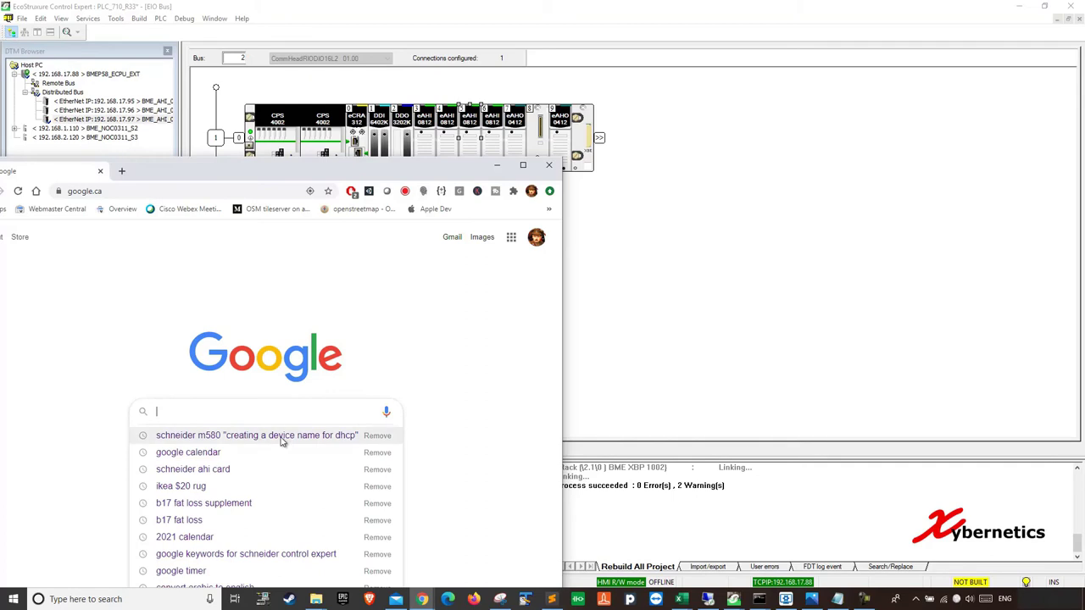
click(283, 440)
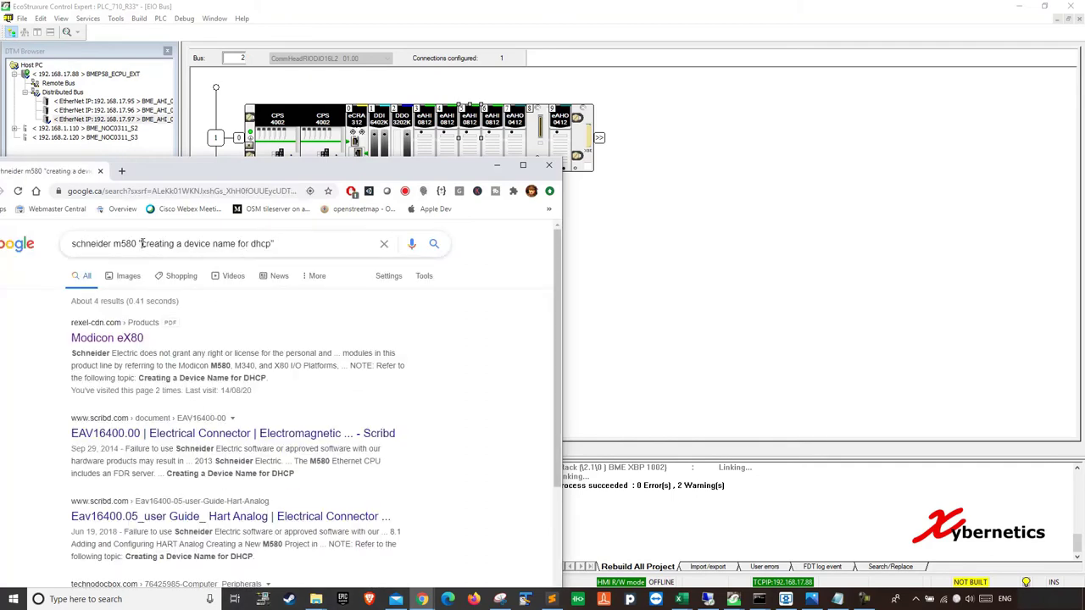
drag(142, 243, 273, 243)
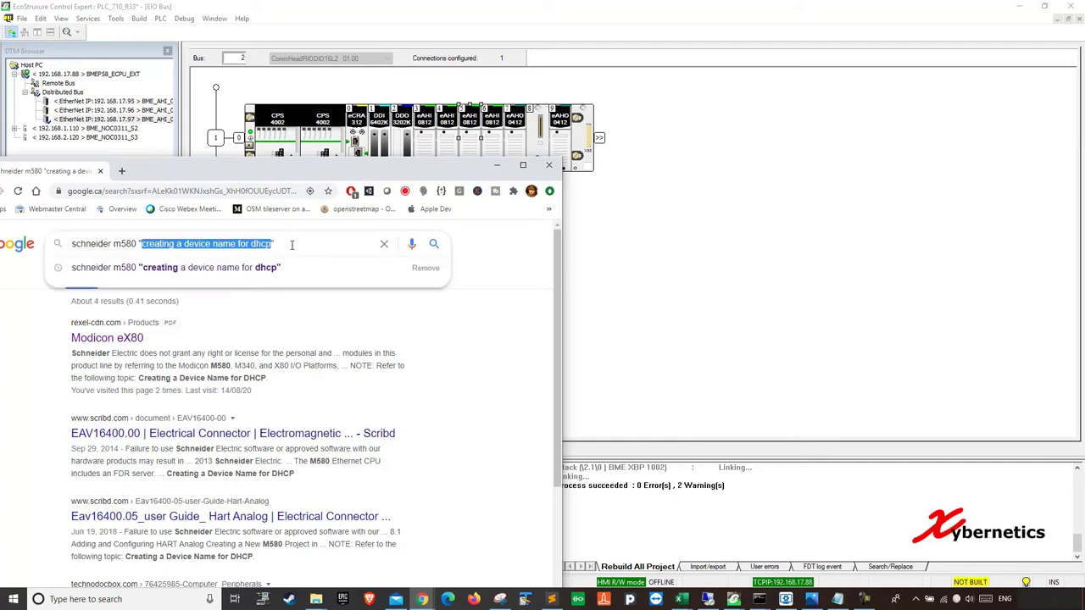
click(457, 358)
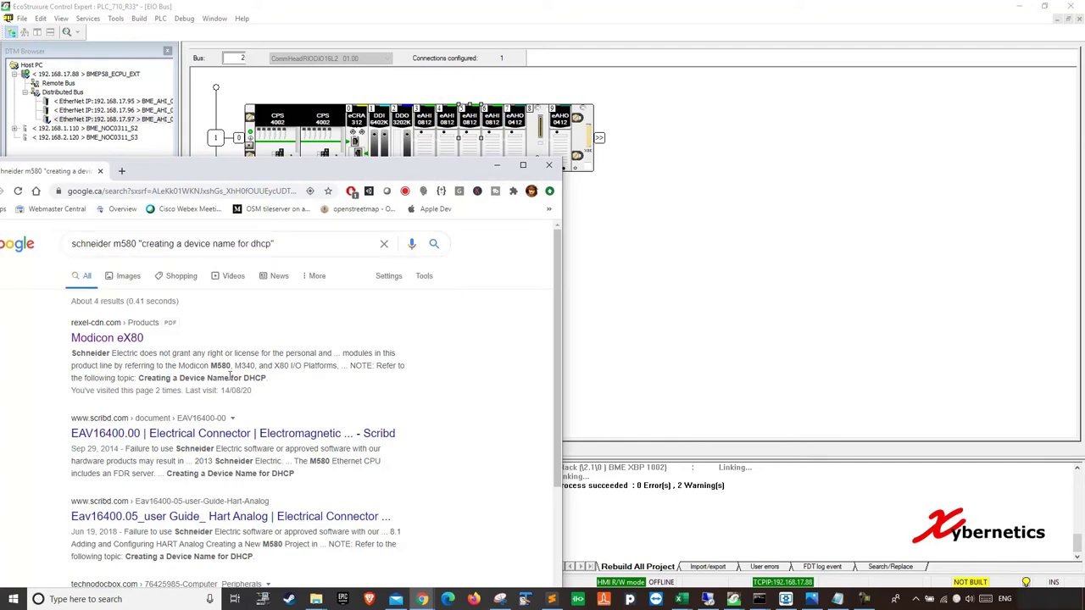
- Open the Modicon eX80 user guide result and scroll into the document
click(118, 339)
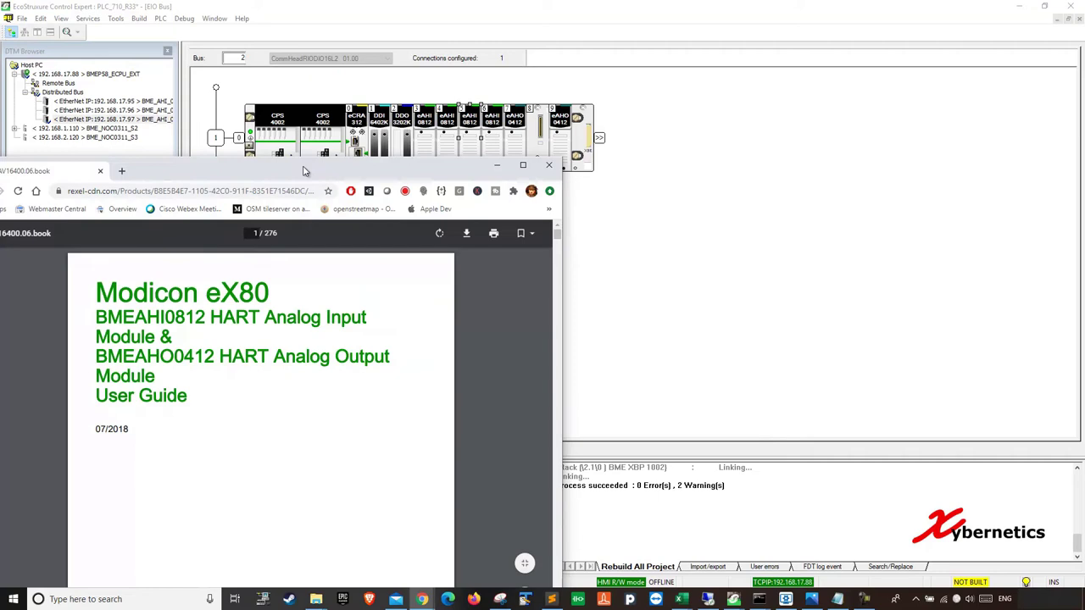
drag(300, 167, 444, 130)
scroll(515, 357, down, 1)
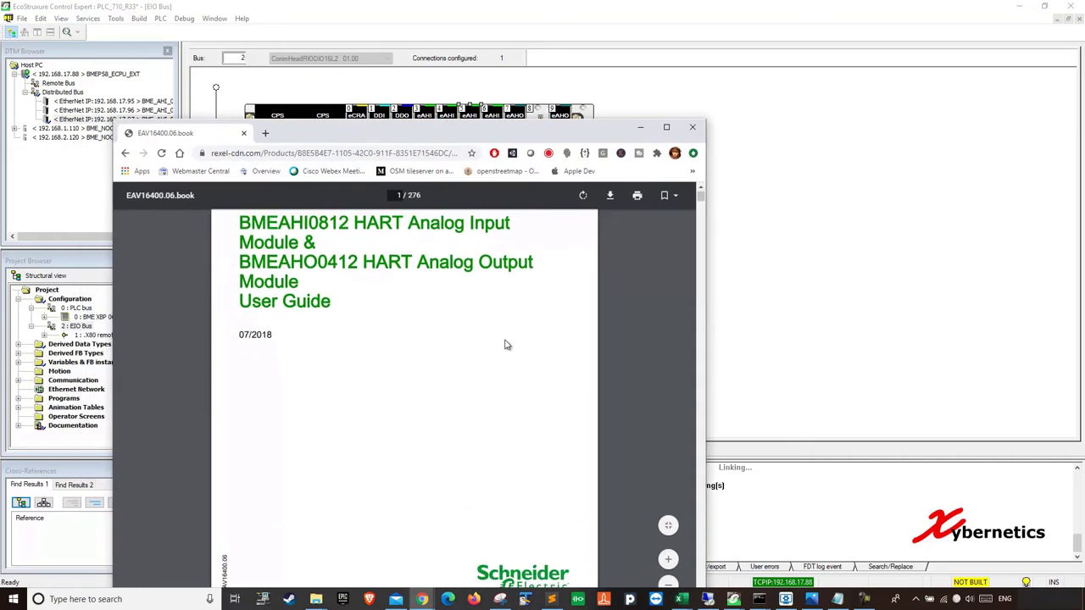
drag(520, 135, 498, 88)
scroll(506, 290, down, 5)
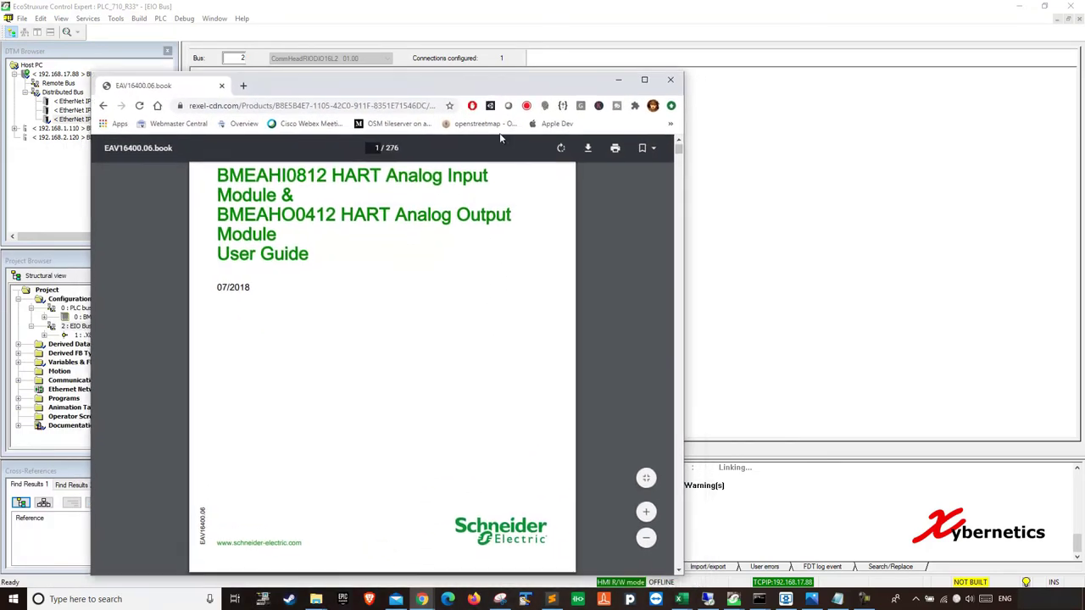
scroll(598, 341, down, 15)
- Find 'creating a device' and jump to the Creating a Device Name for DHCP section on page 148
key(ctrl+f)
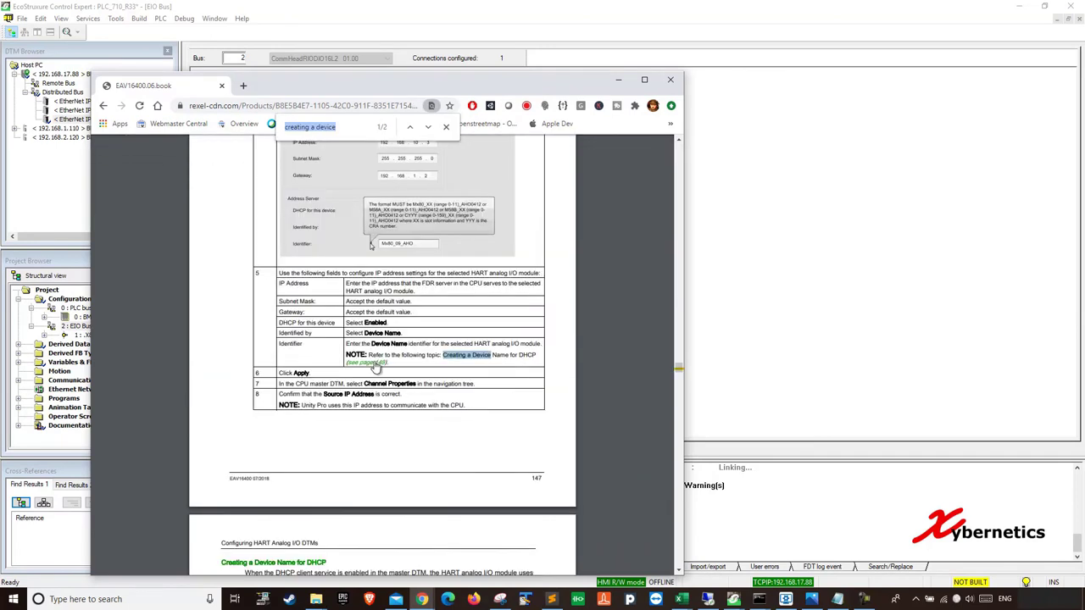
click(372, 362)
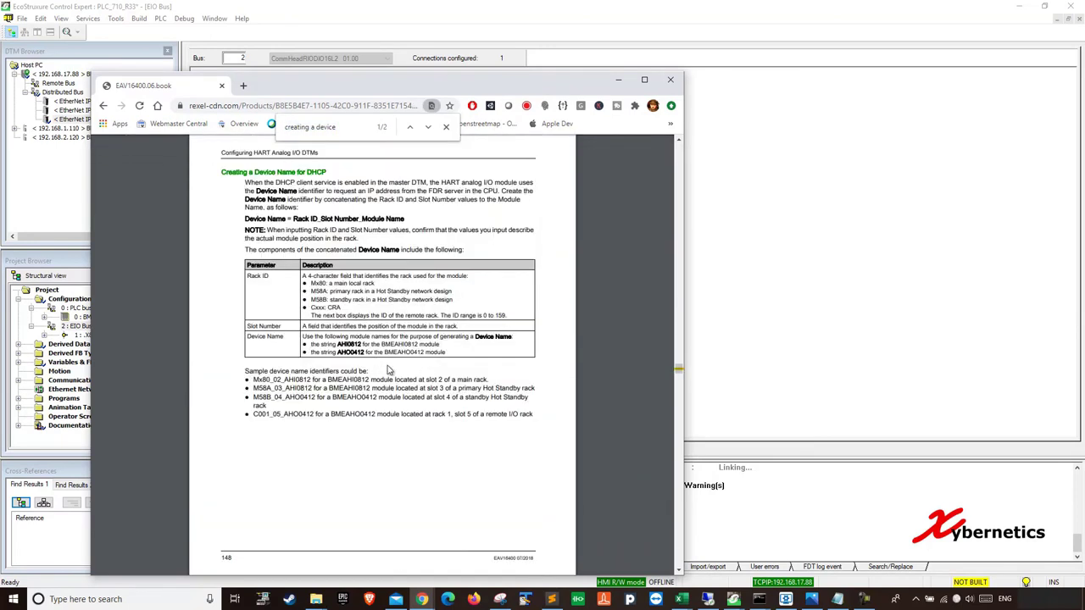
click(445, 126)
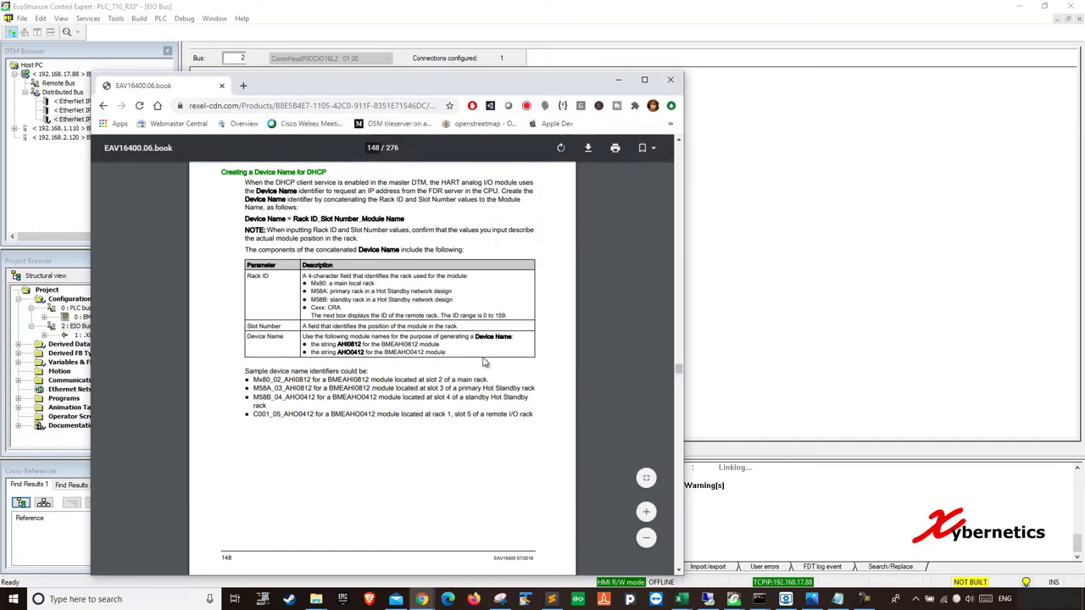
scroll(483, 361, up, 2)
scroll(500, 413, up, 1)
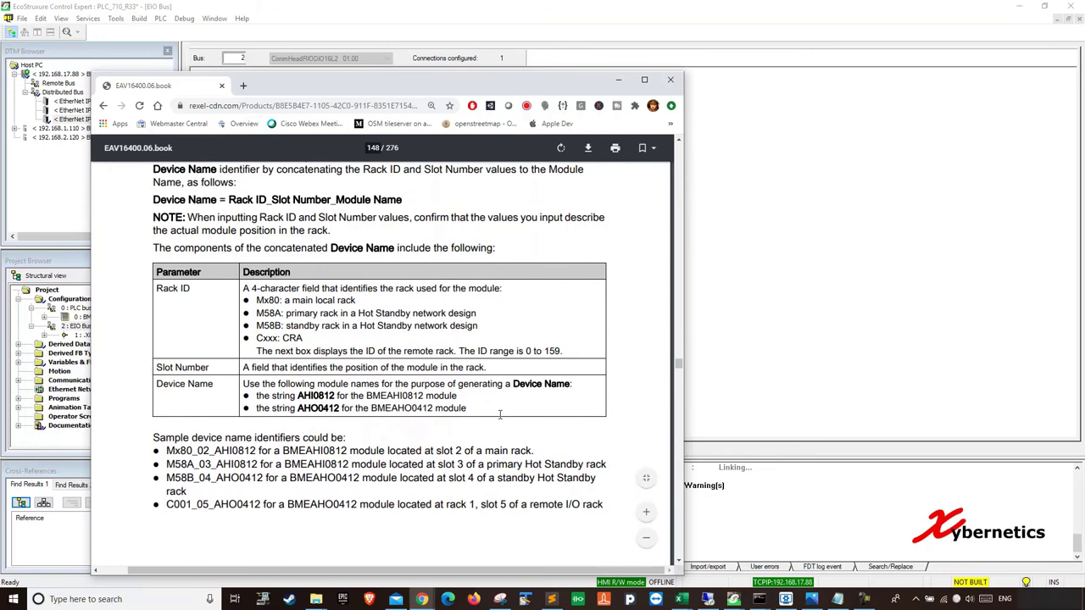
scroll(500, 413, up, 1)
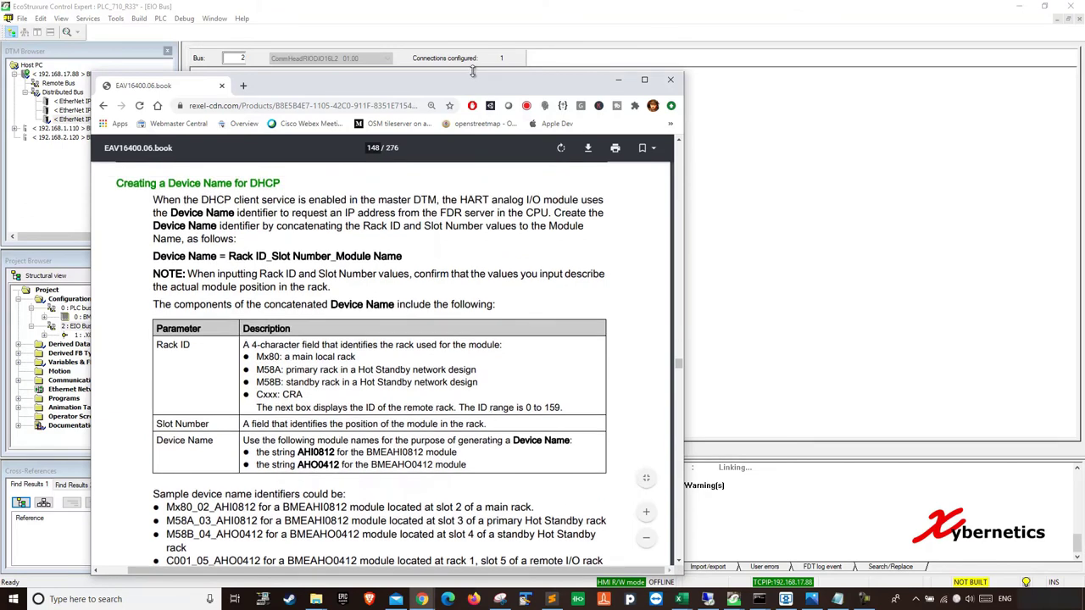
drag(472, 72, 452, 15)
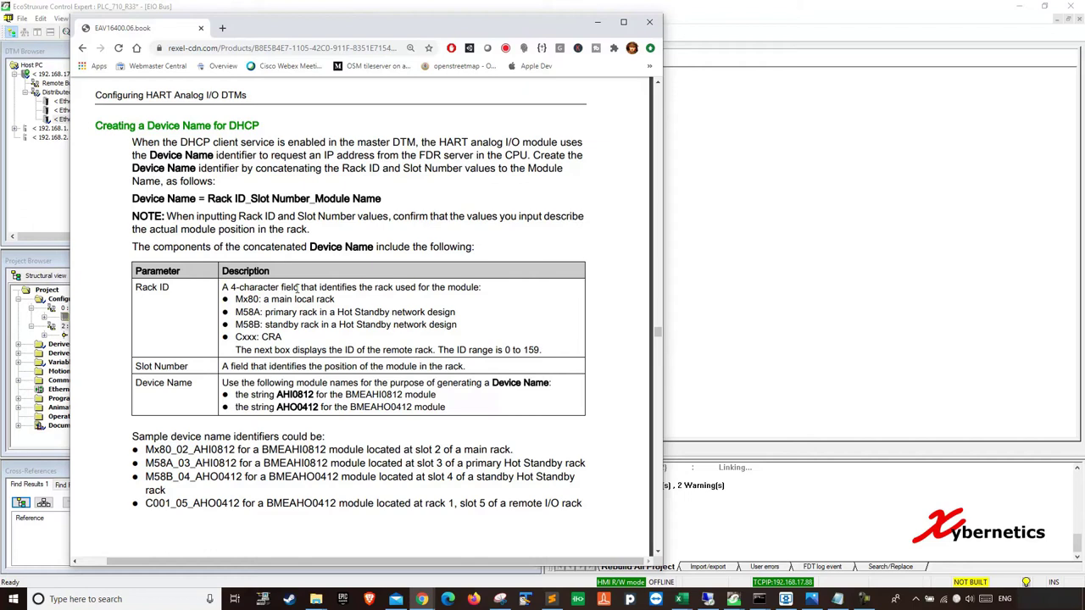
- Review the Rack ID_Slot Number_Module Name device name formula, highlighting each part
drag(208, 198, 248, 196)
click(251, 199)
drag(251, 198, 381, 198)
click(314, 198)
click(400, 395)
drag(539, 21, 479, 183)
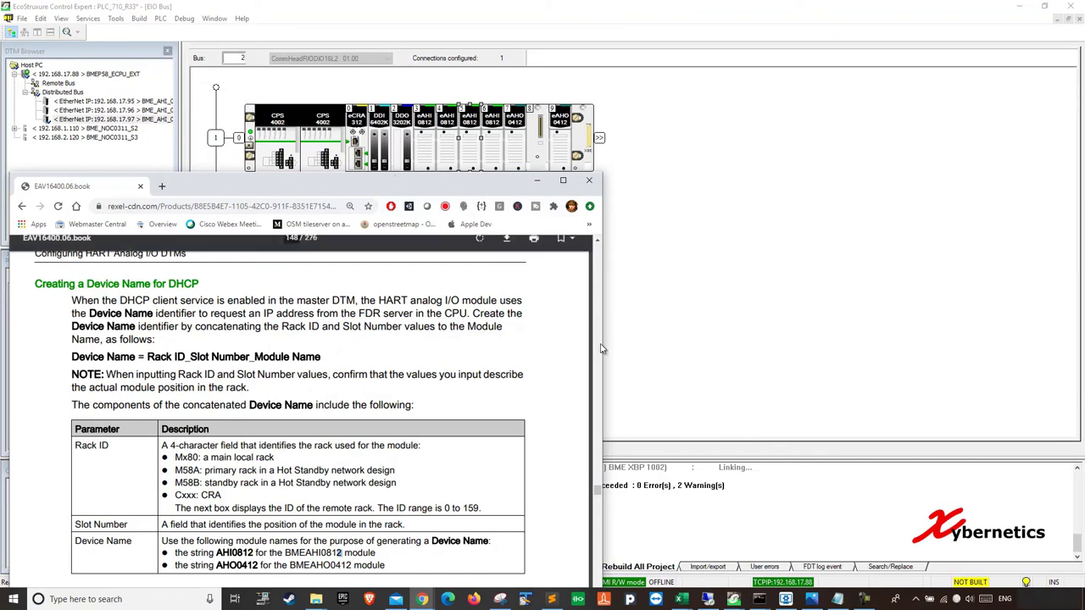
- Open a blank Notepad note, check the CRA rack ID range 0 to 159, and type C
click(759, 599)
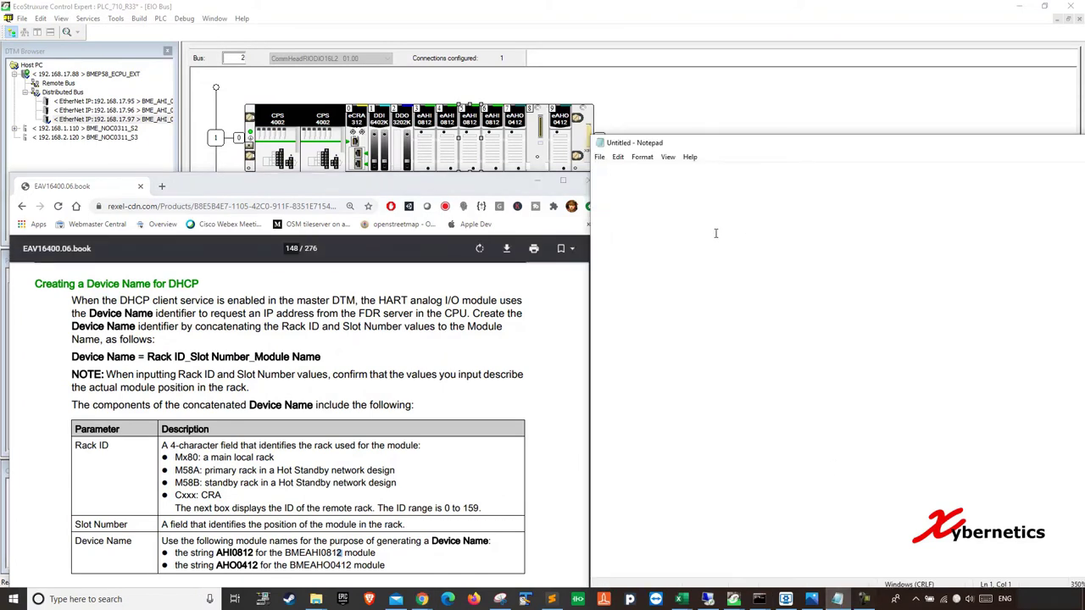
drag(200, 495, 219, 495)
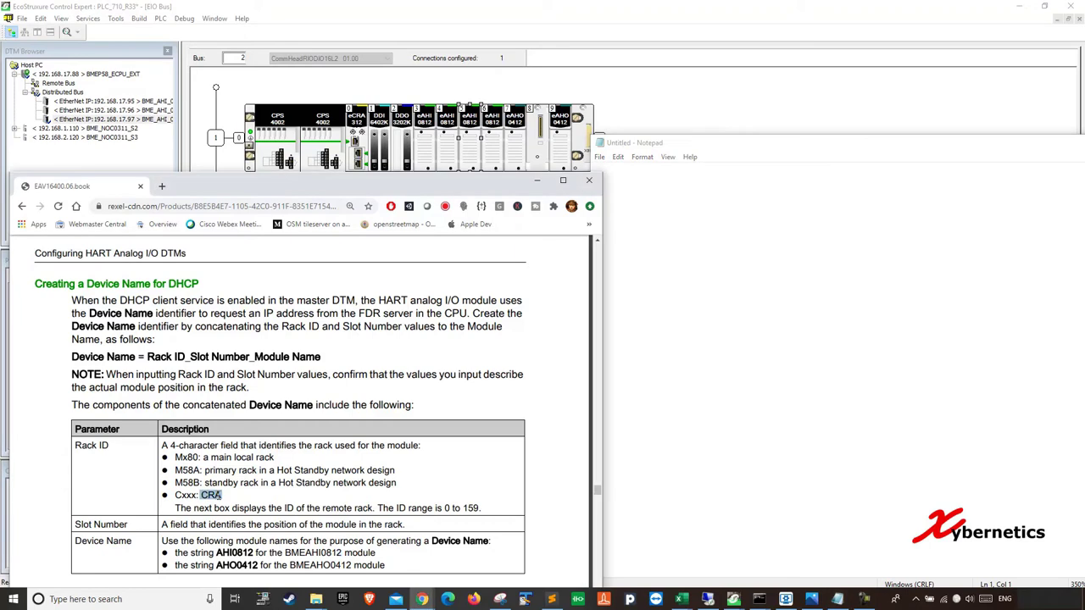
click(183, 495)
drag(444, 507, 492, 508)
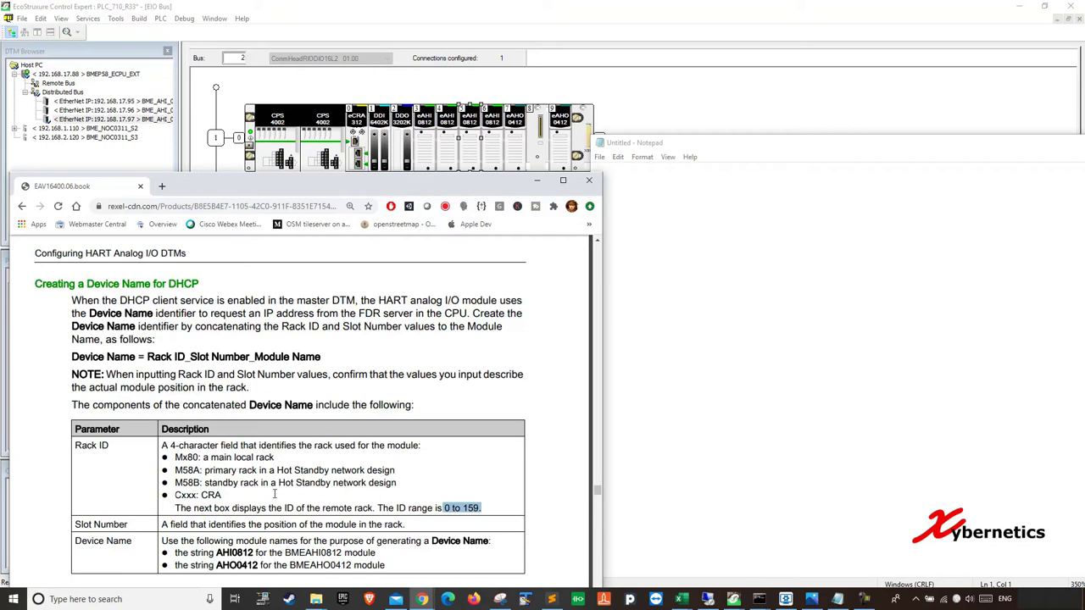
click(677, 195)
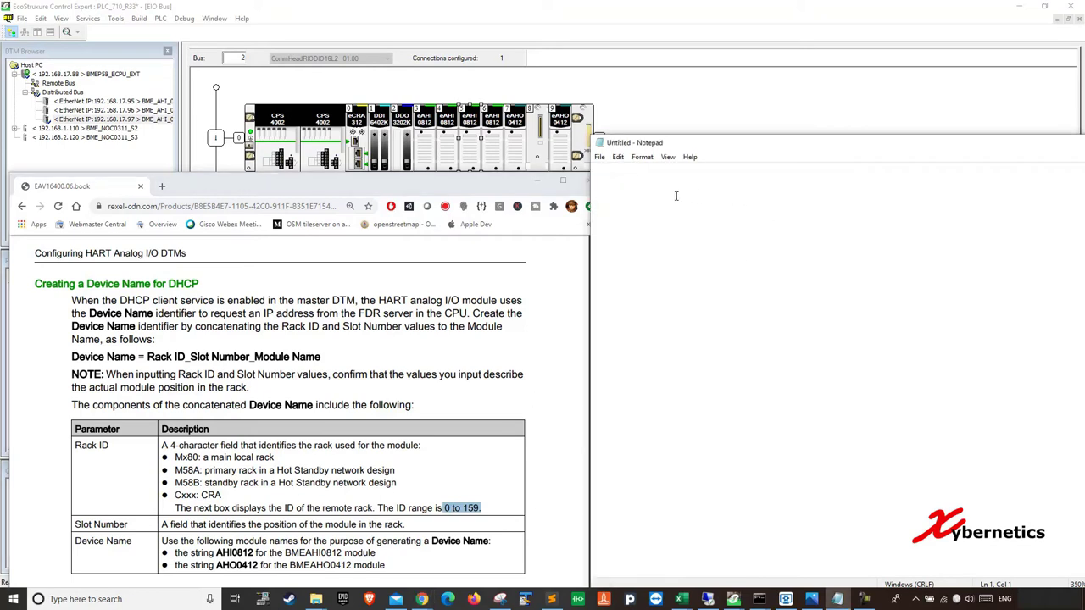
text(C)
- Open the eCRA 312 adapter's parameters, check the device name BMECRA_001, and close the editor
click(360, 94)
click(359, 127)
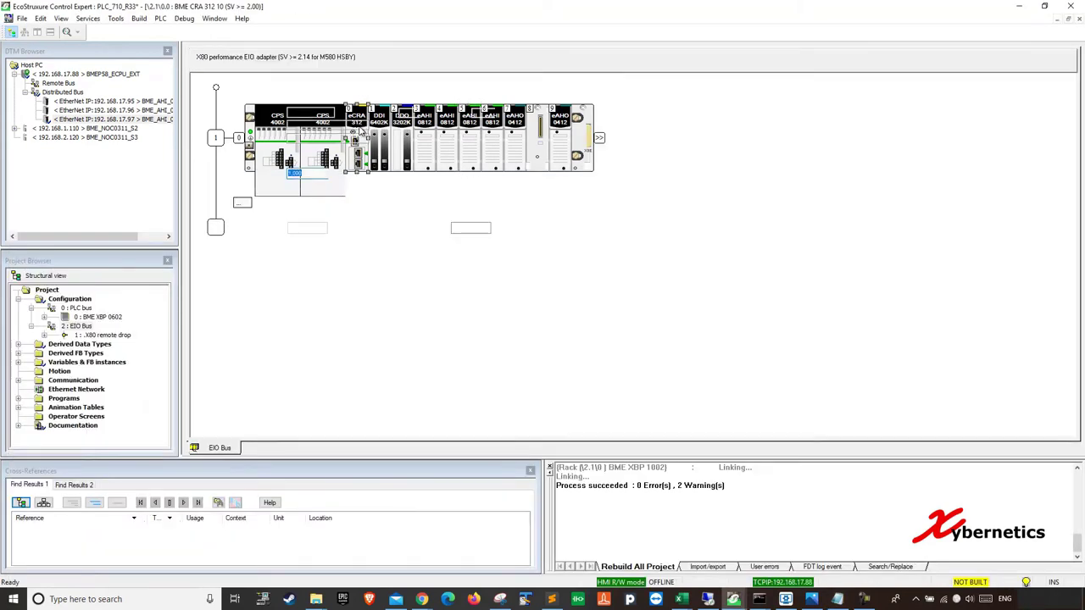
double_click(359, 129)
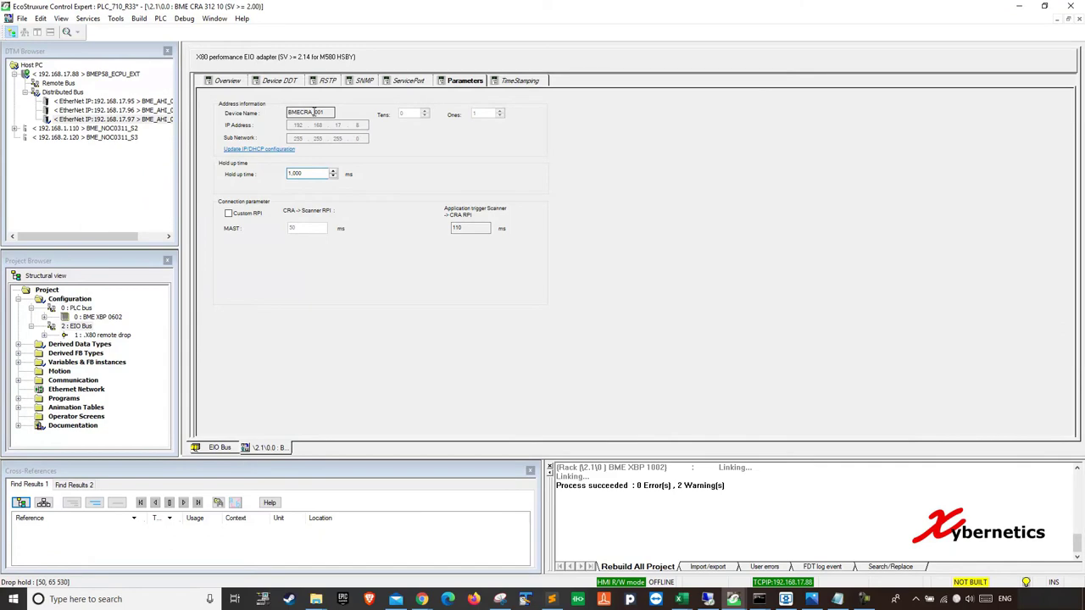
drag(312, 113, 323, 112)
text(01)
click(333, 112)
click(1078, 19)
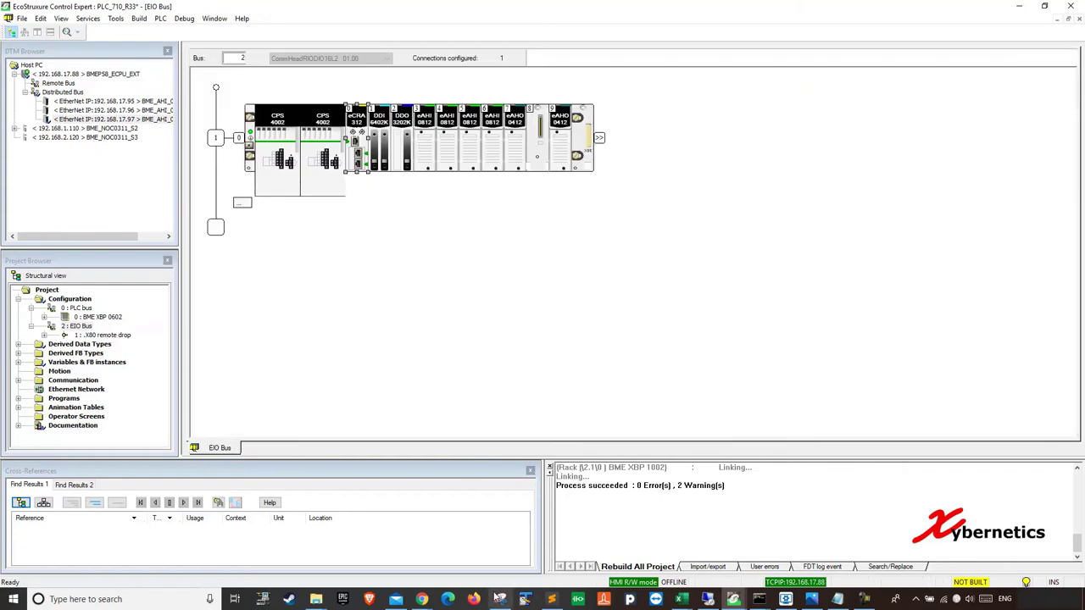
- In the notes, continue the name after C with 001_, checking the HART user guide
click(811, 599)
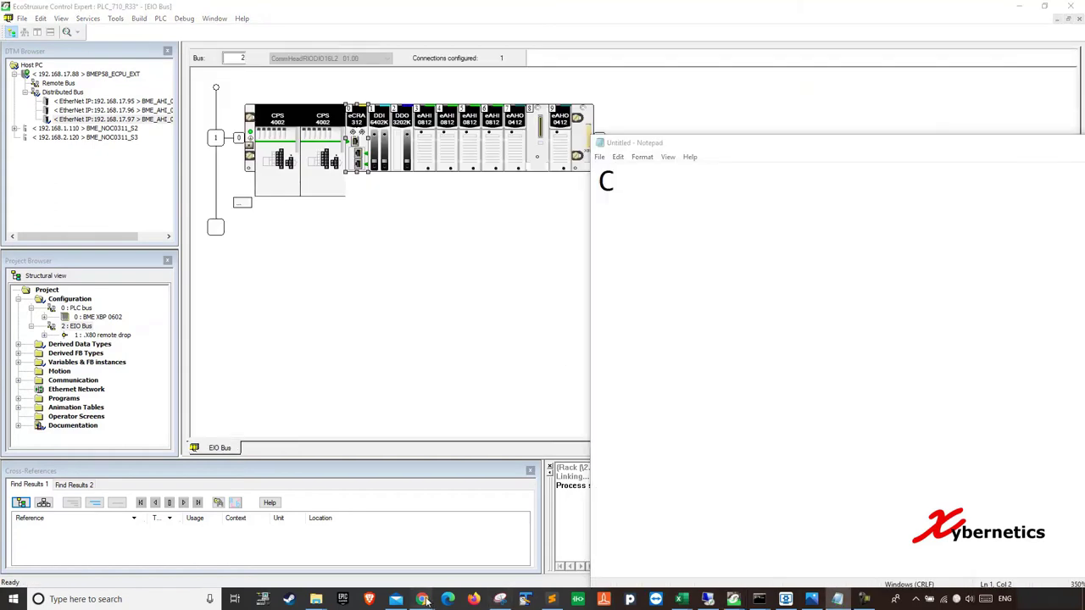
mouse_move(422, 599)
click(523, 551)
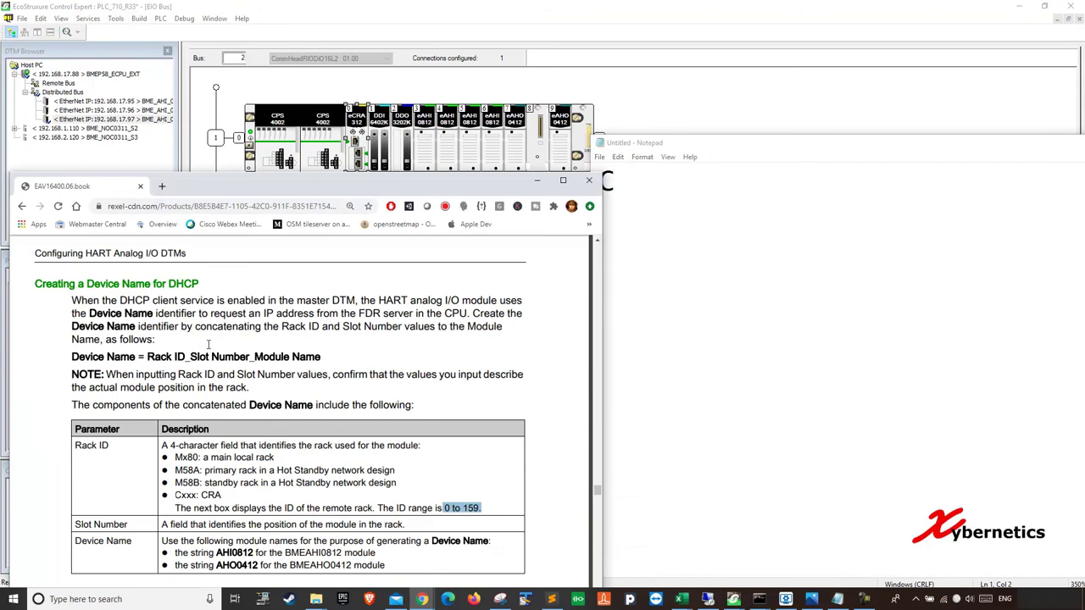
click(691, 189)
text(00)
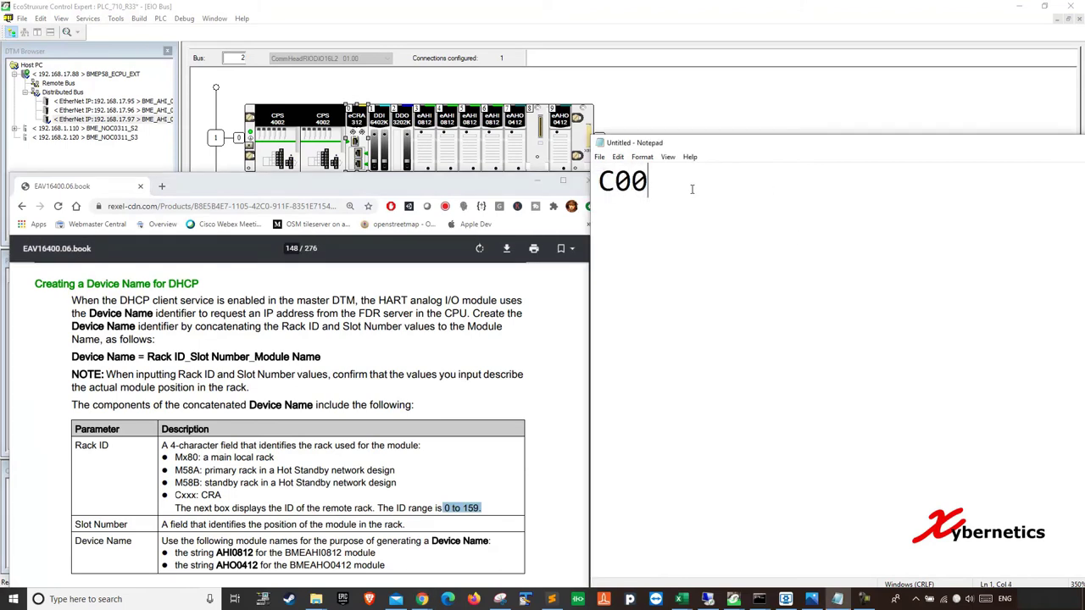
text(1_)
- Look up the slot number in the manual's naming samples and add 05 to the name
click(193, 356)
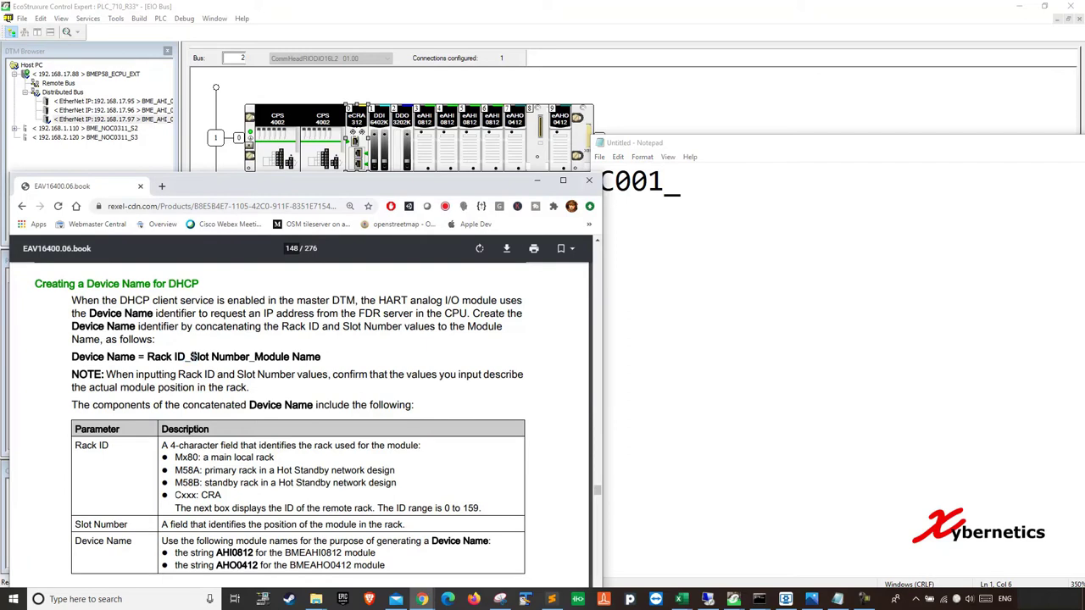
drag(190, 357, 249, 359)
scroll(316, 514, down, 2)
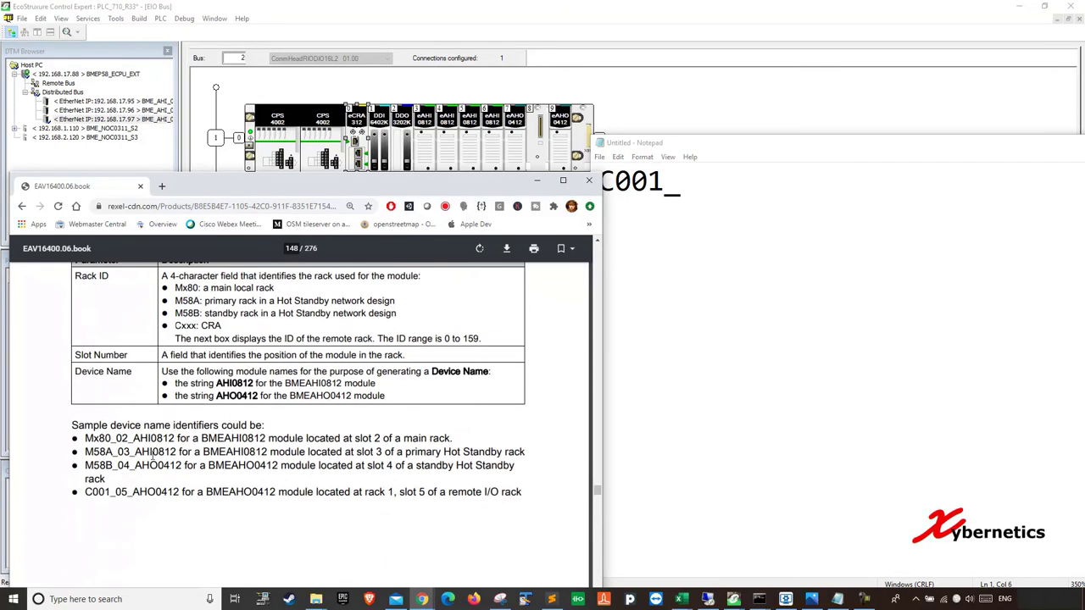
drag(118, 451, 132, 452)
click(117, 462)
drag(115, 492, 127, 493)
click(700, 181)
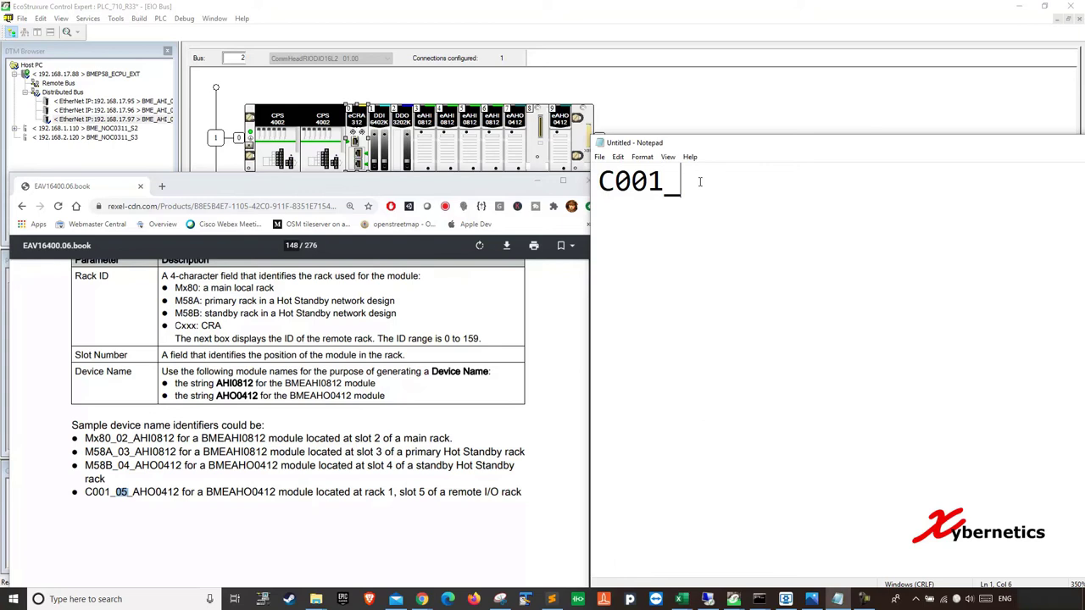
text(05)
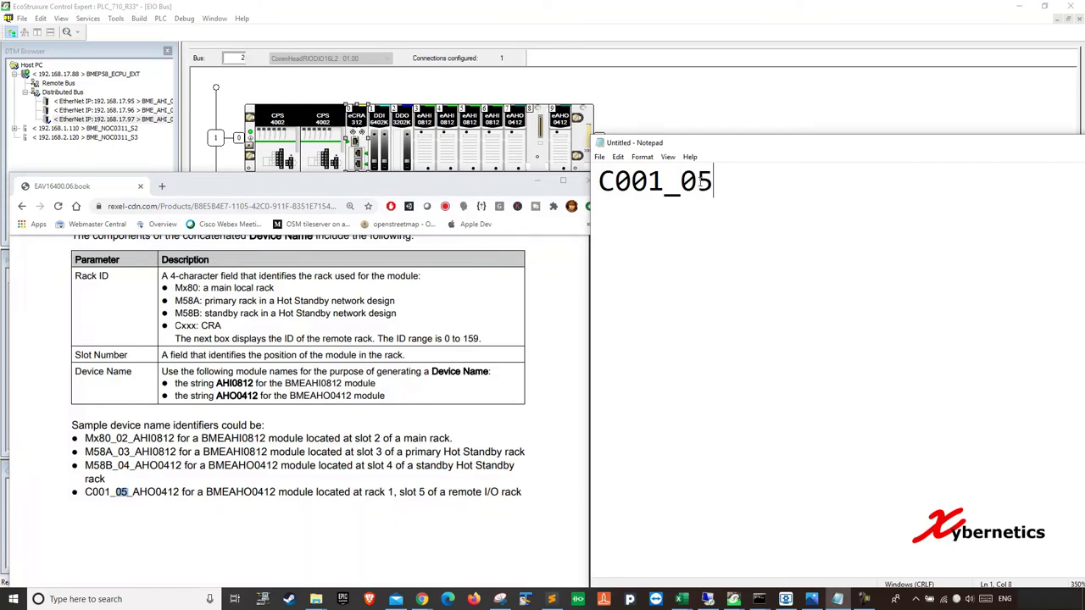
- Finish the device name with _AHI0812, making it C001_05_AHI0812
scroll(518, 356, up, 3)
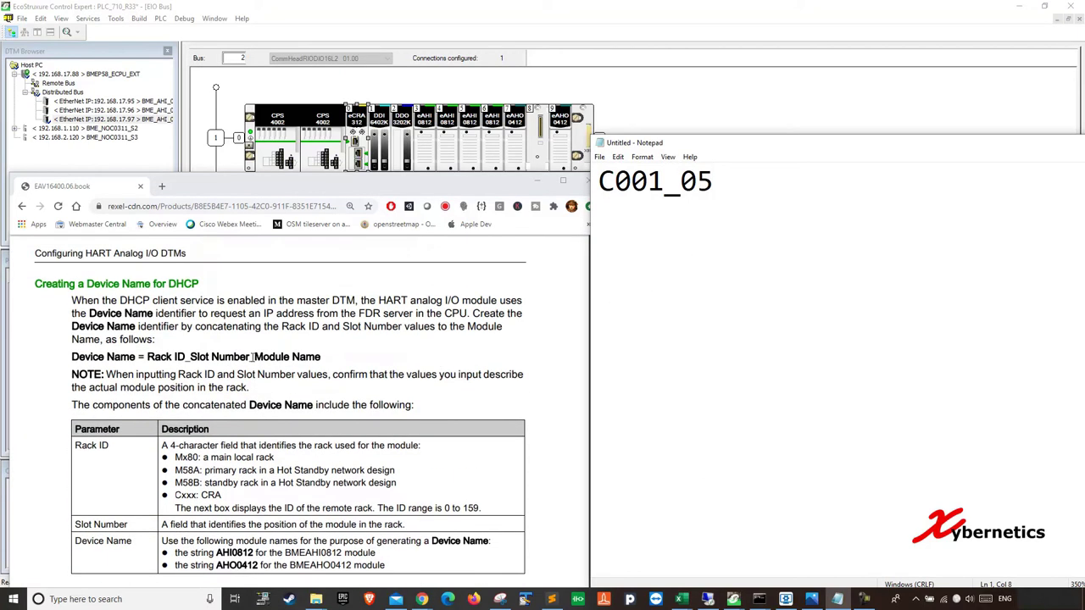
click(252, 357)
click(755, 189)
text(_AHI0812)
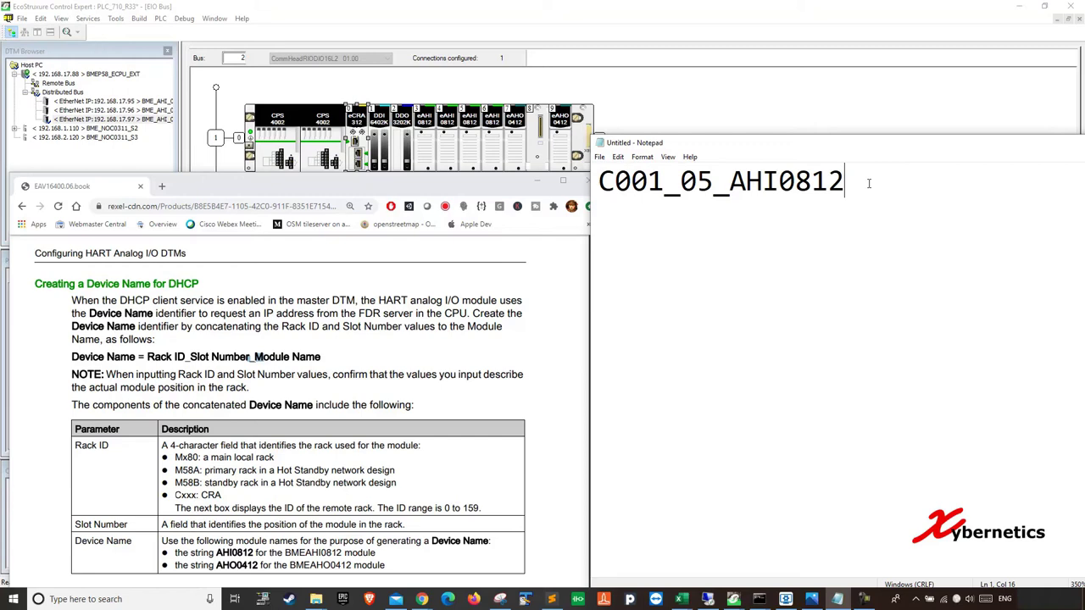
- Review the completed name C001_05_AHI0812 in the notes, then switch back to Control Expert
drag(844, 180, 600, 178)
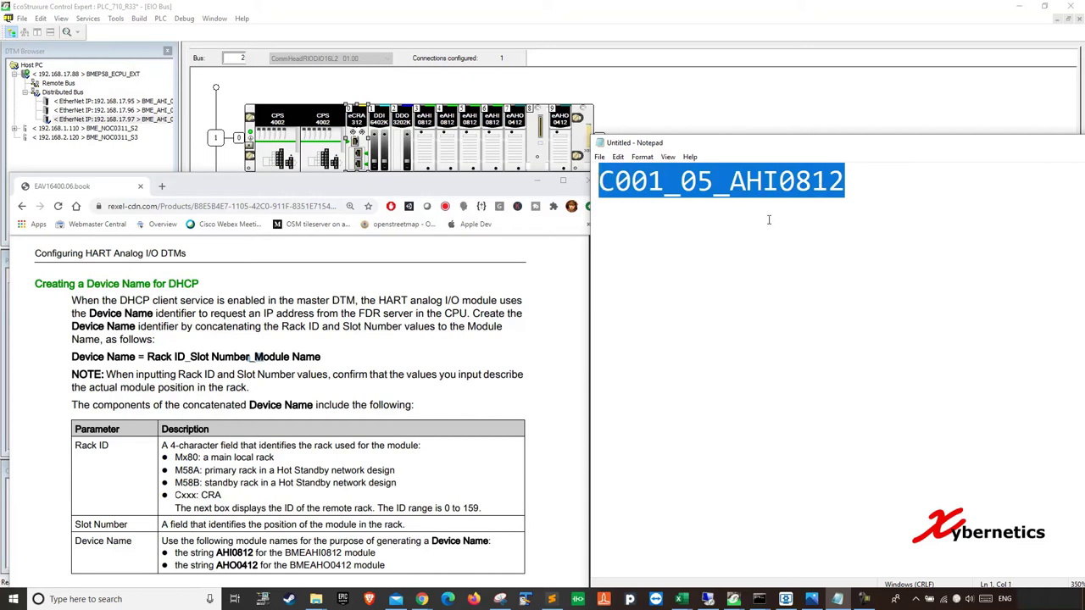
drag(458, 186, 457, 165)
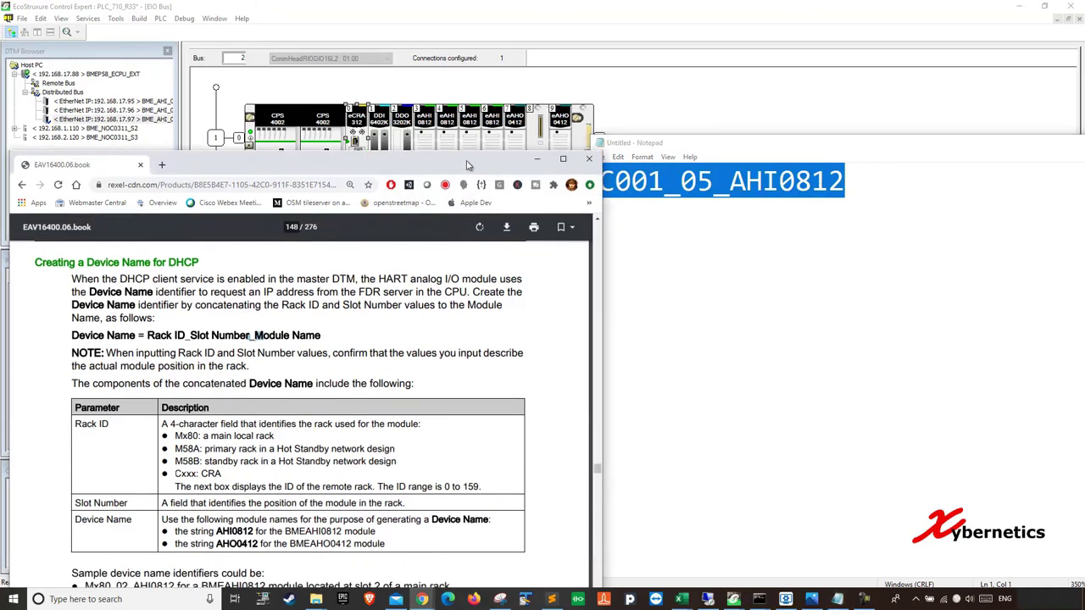
click(761, 188)
double_click(761, 188)
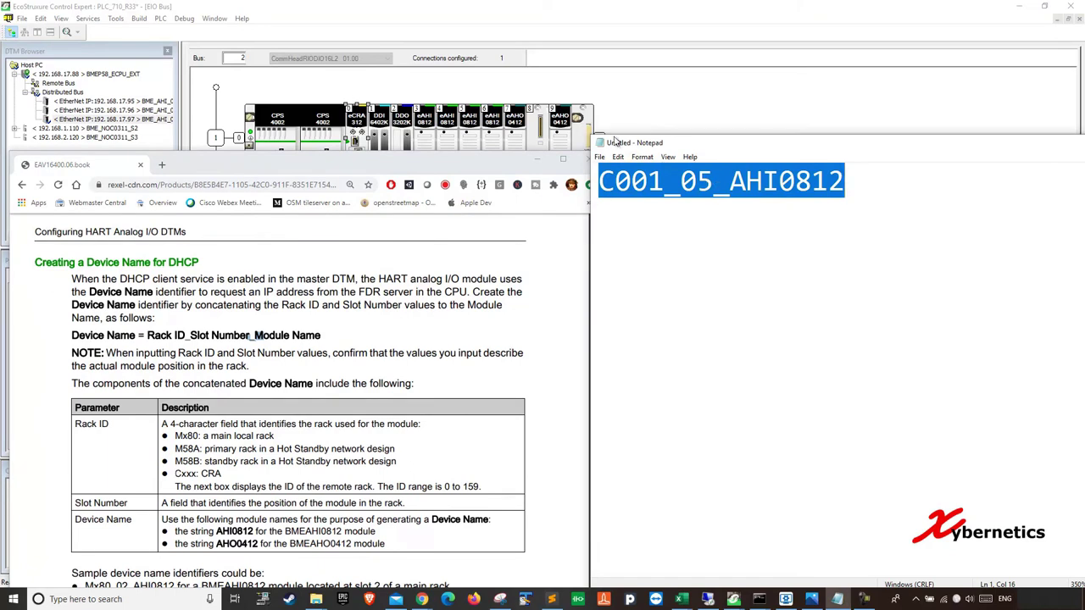
click(884, 199)
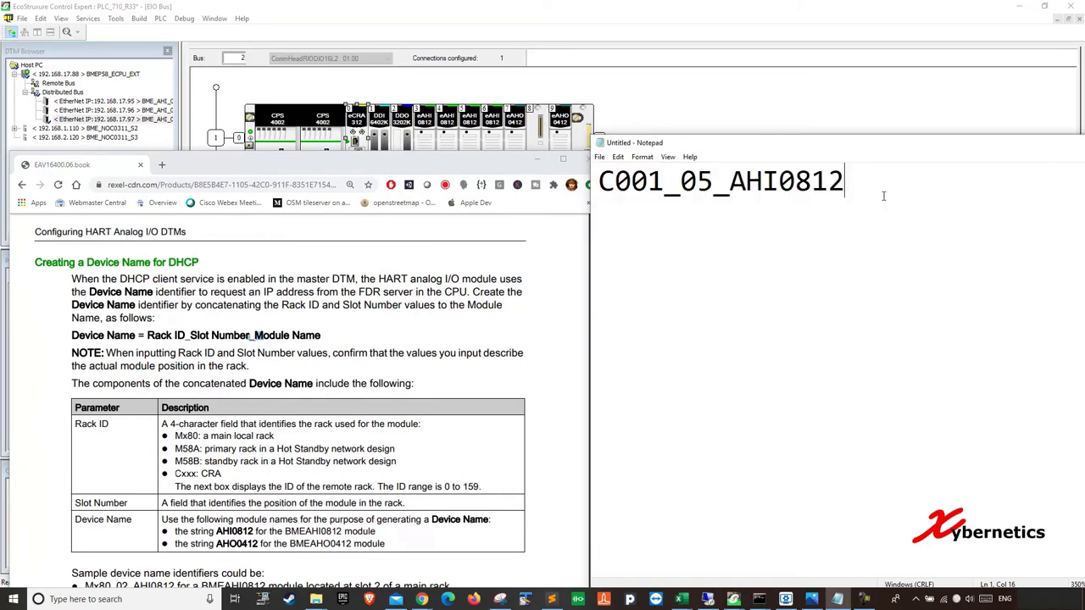
click(173, 96)
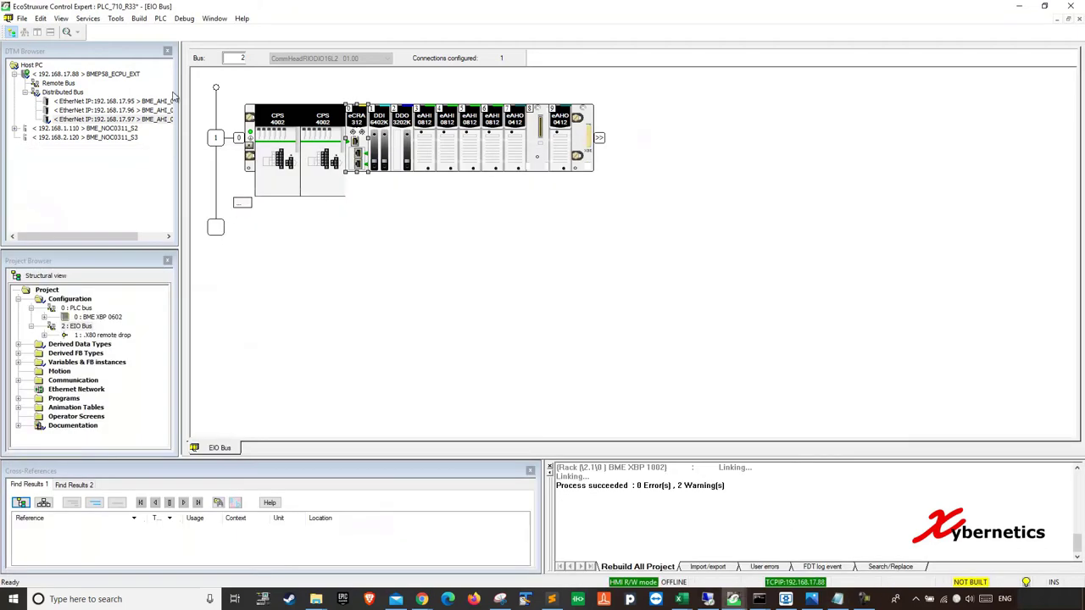
- Open the 0 : PLC bus rack, select the BME H58 4040 in slot 4, and bring up the notes
double_click(84, 309)
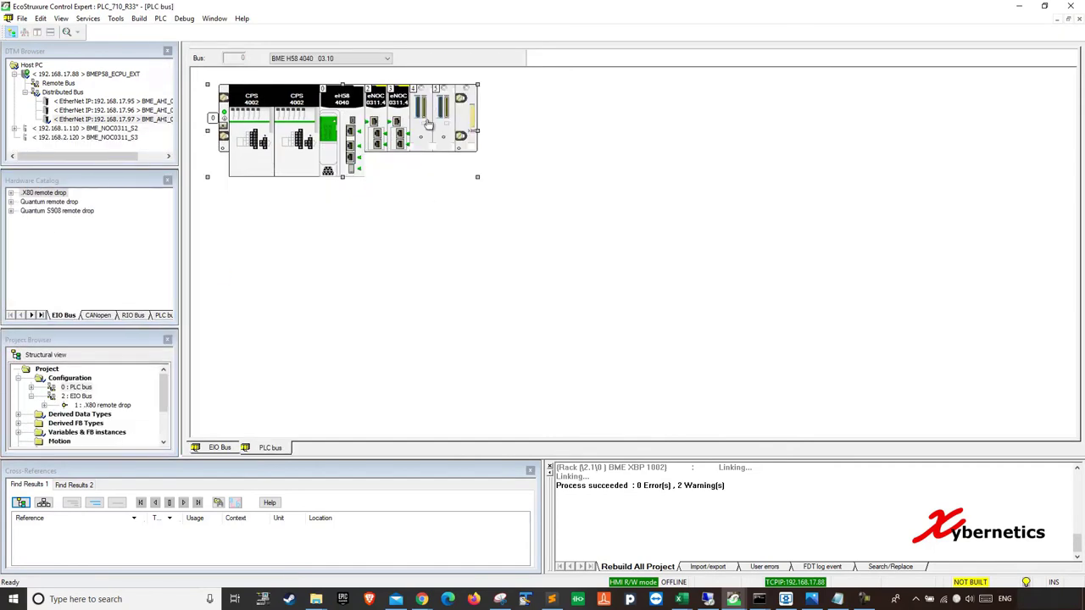
click(423, 107)
click(835, 597)
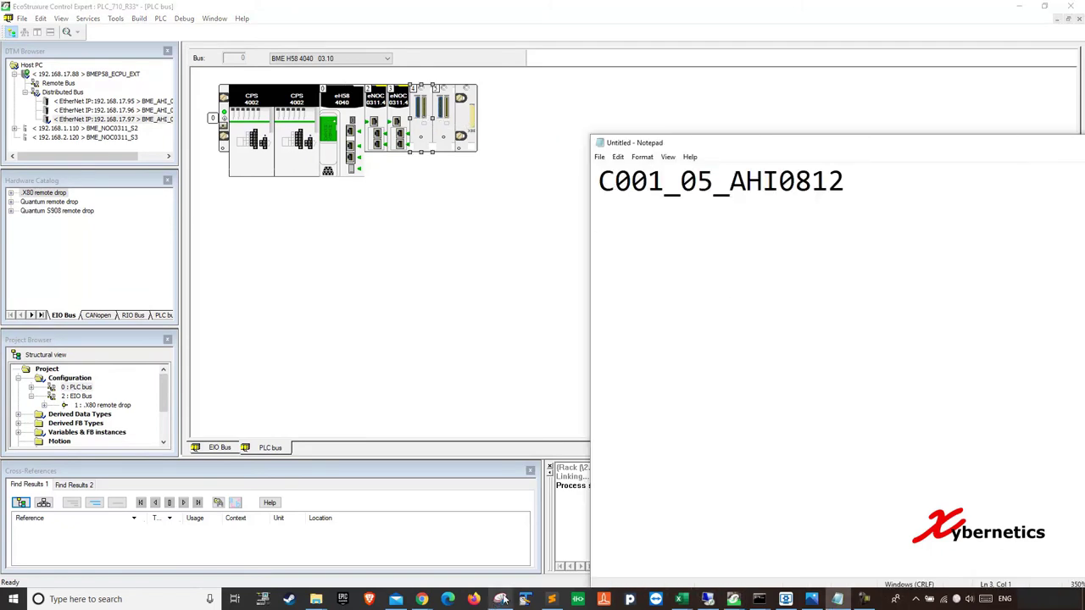
- Using the manual's sample names, type M56 on line 3 of the notes and show the hot-standby diagram
mouse_move(421, 599)
click(526, 559)
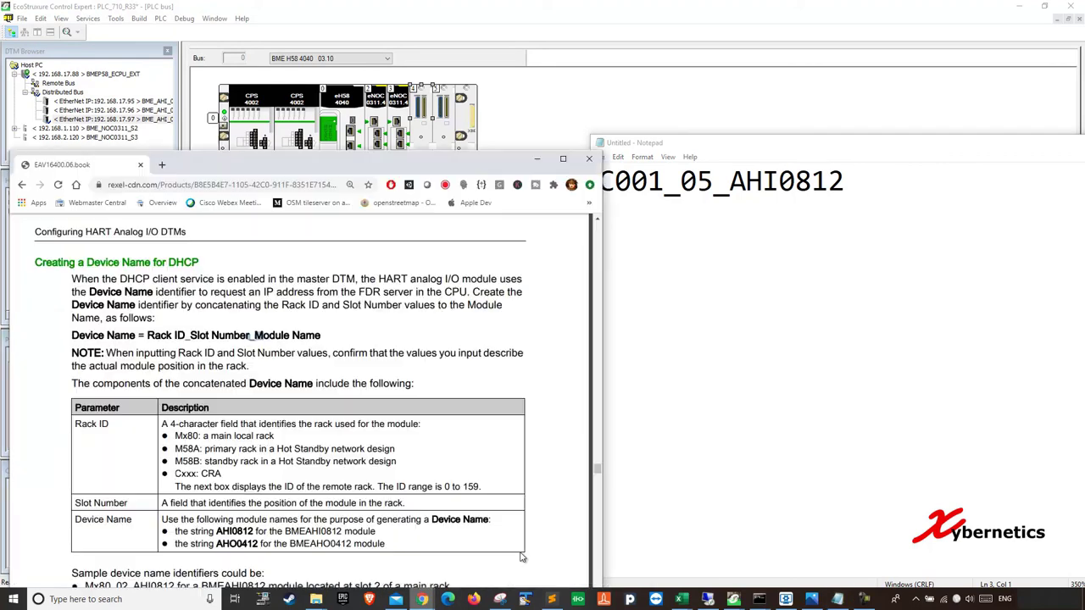
scroll(320, 362, down, 3)
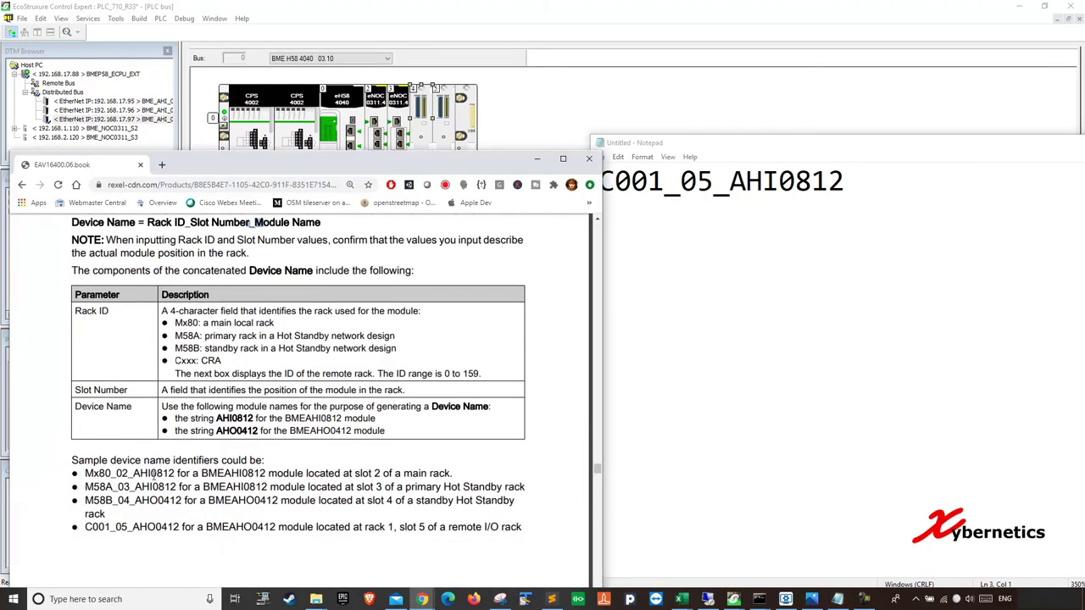
click(663, 258)
text(M56)
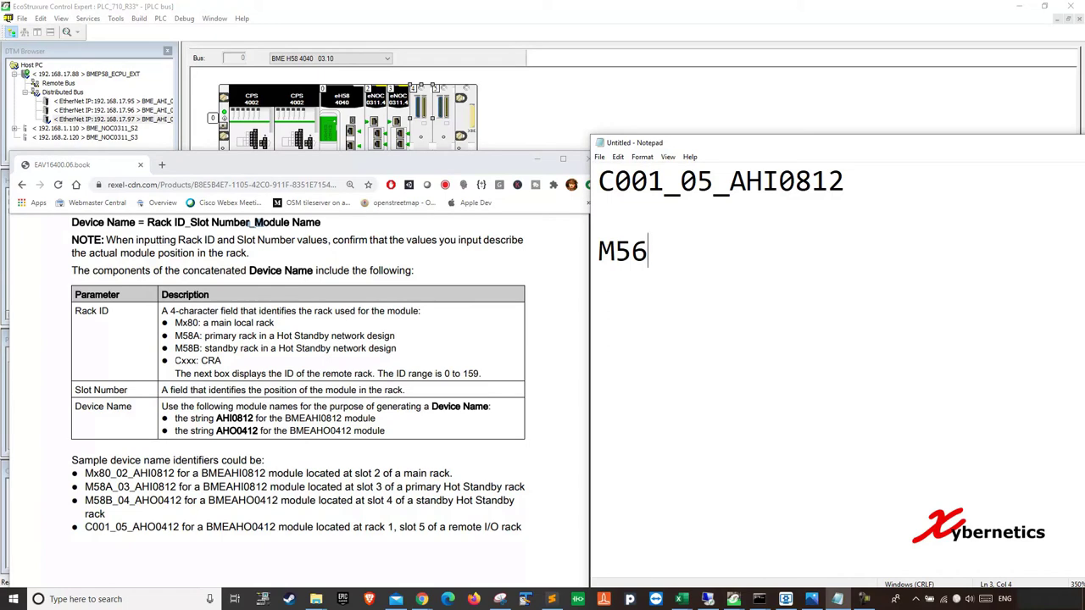
click(811, 599)
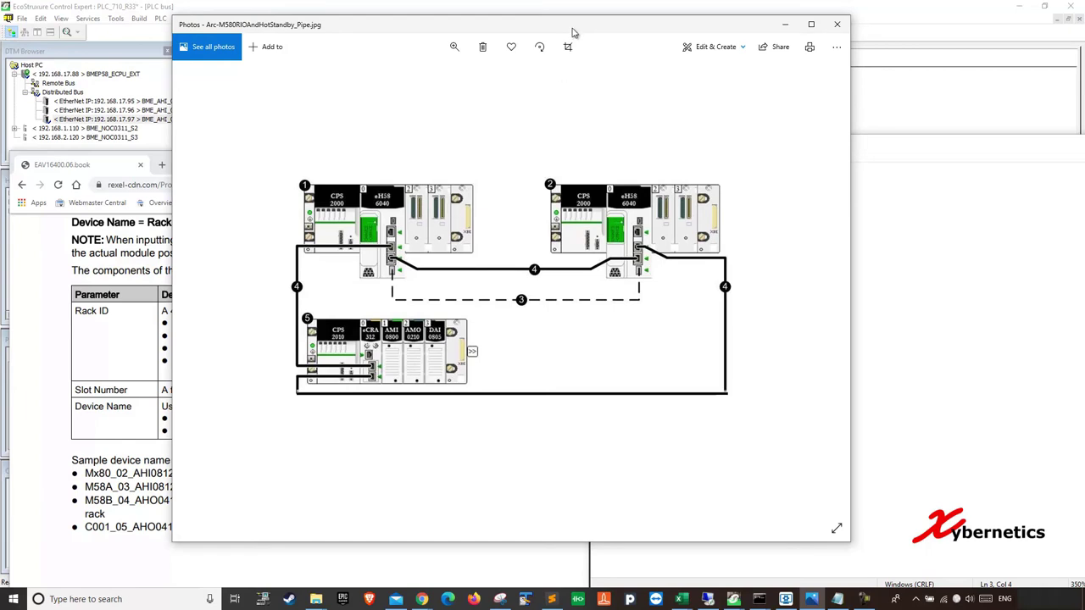
- Move the Photos window with the hot-standby rack diagram slightly upward
drag(572, 32, 572, 32)
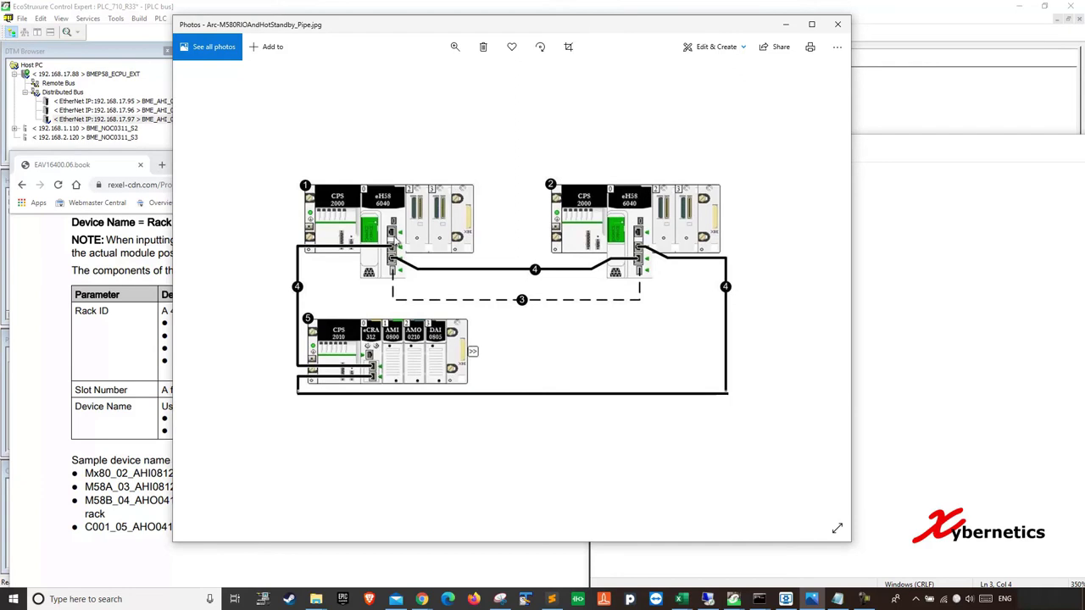
drag(545, 26, 545, 0)
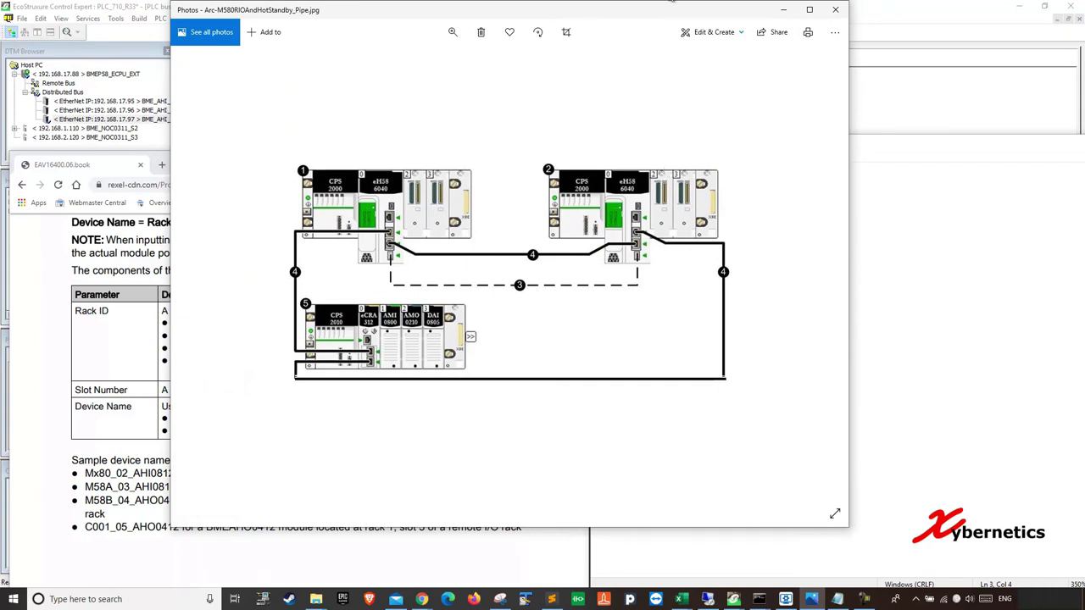
- Close the diagram and extend the second name to M56A_04, checking the manual's Rack ID list
key(alt+F4)
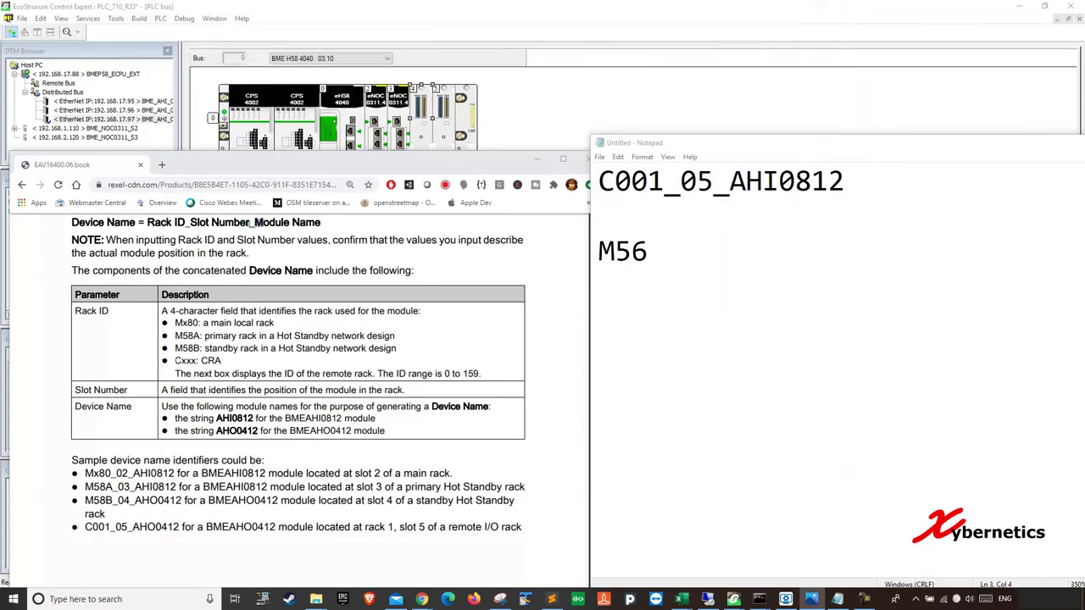
drag(597, 251, 648, 251)
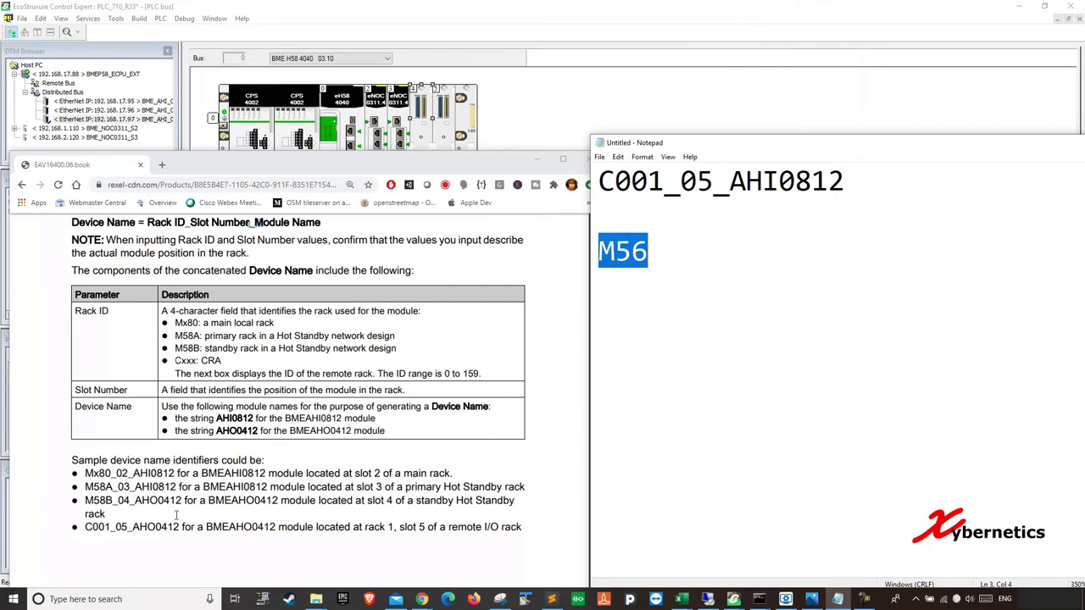
double_click(180, 335)
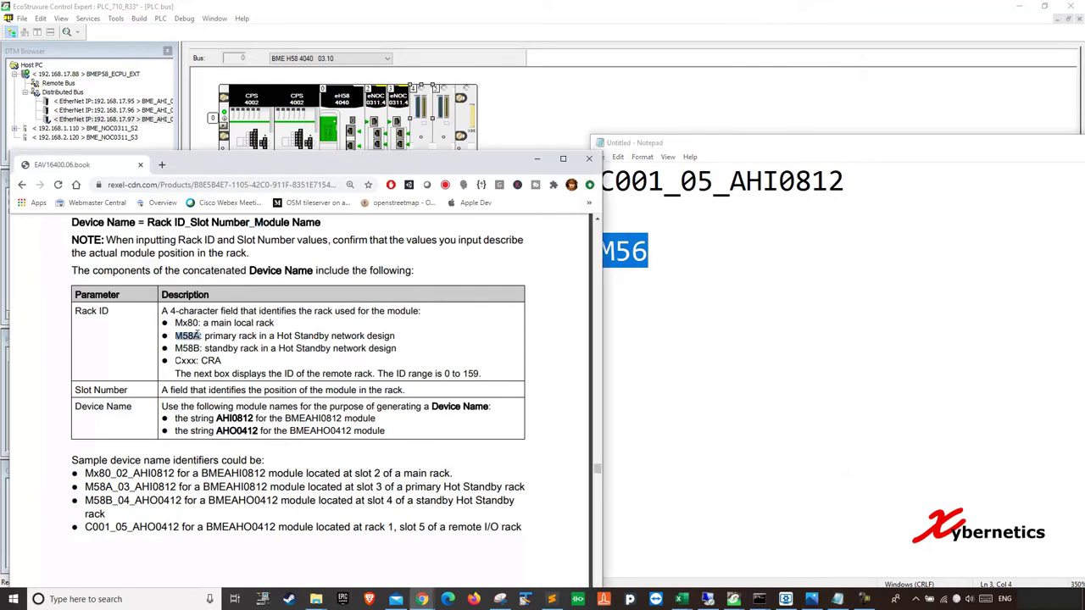
click(675, 274)
text(A)
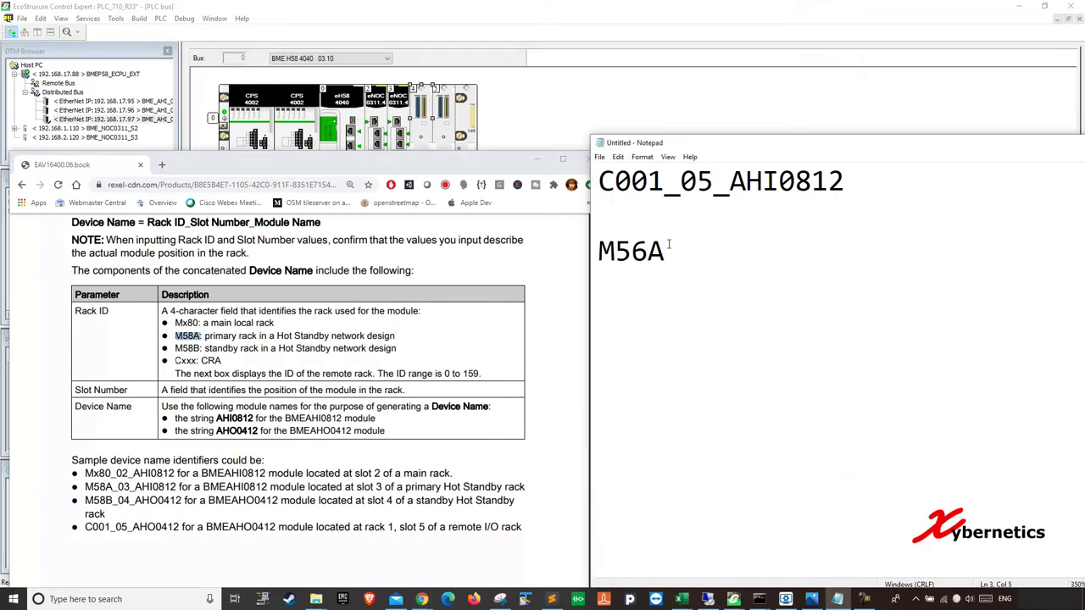
text(_)
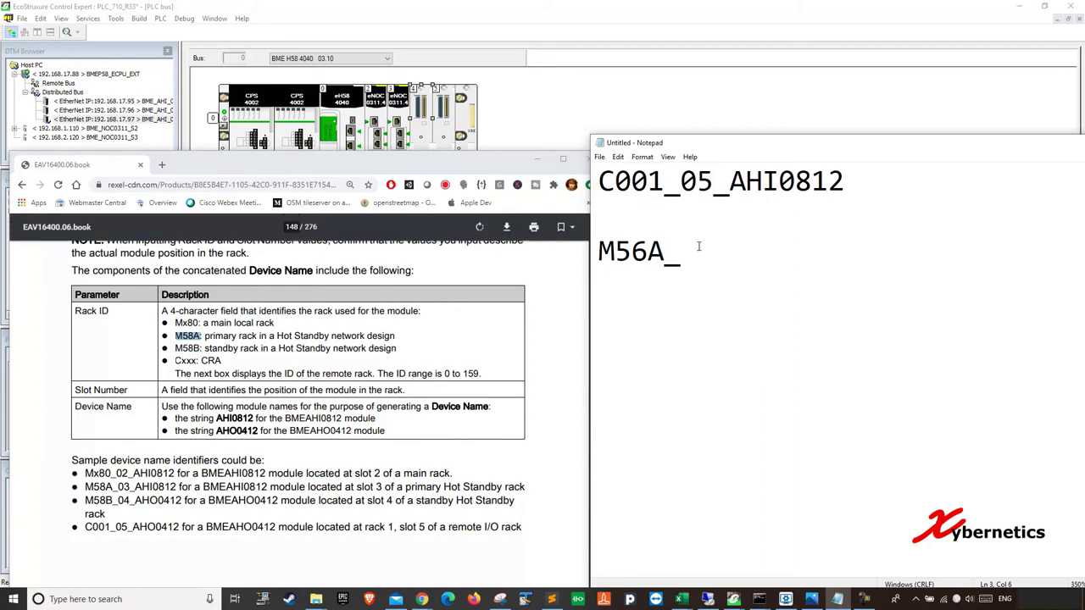
text(04)
- Complete the second name as M56A_04_AHI0812, then select that line for removal
click(265, 390)
scroll(265, 390, up, 3)
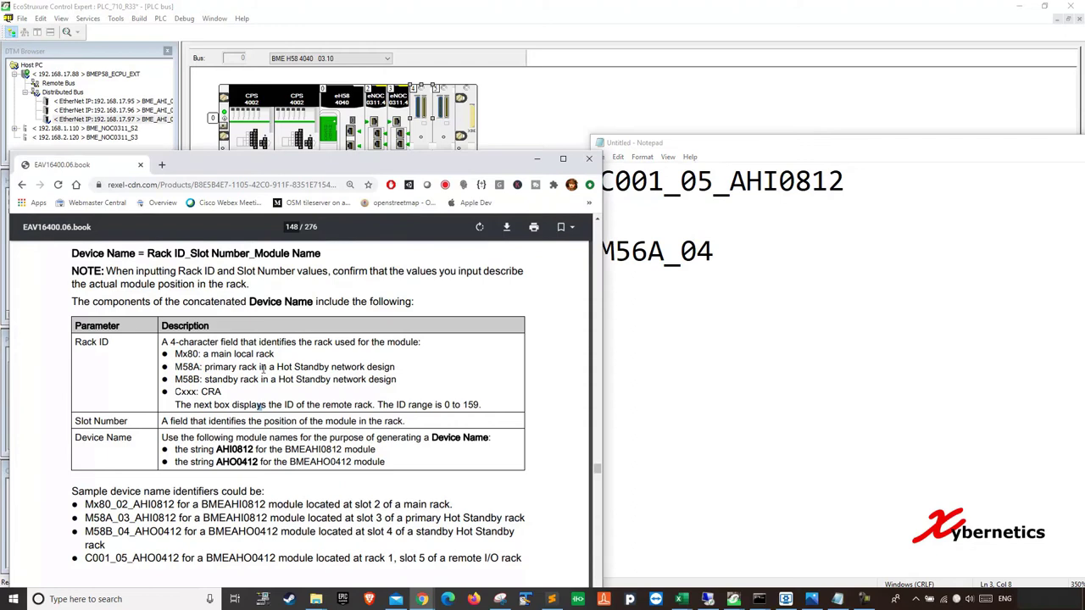
drag(146, 336, 185, 335)
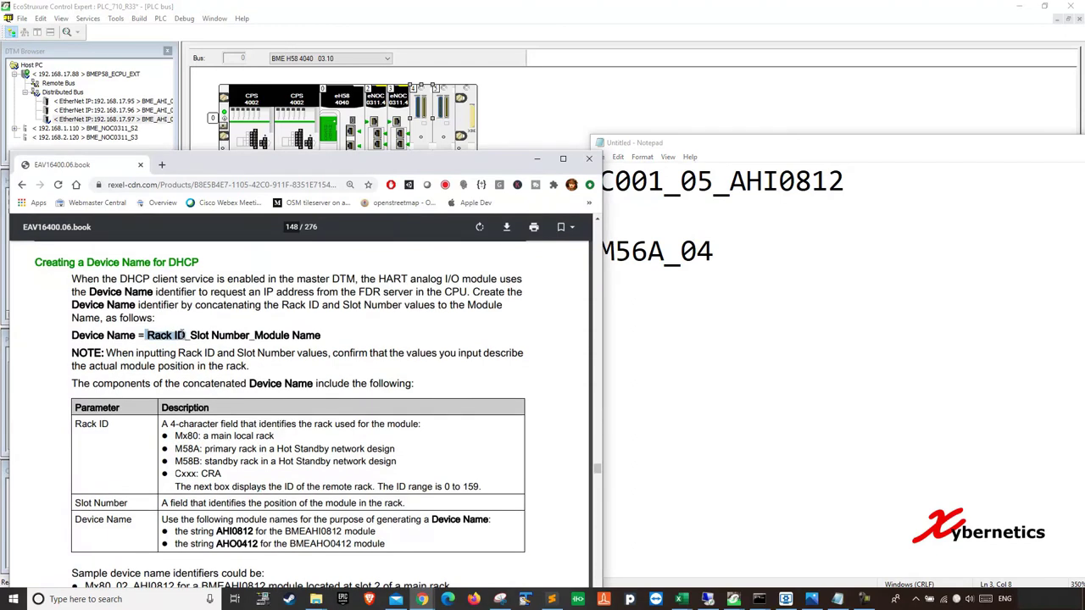
double_click(185, 454)
click(214, 337)
click(725, 246)
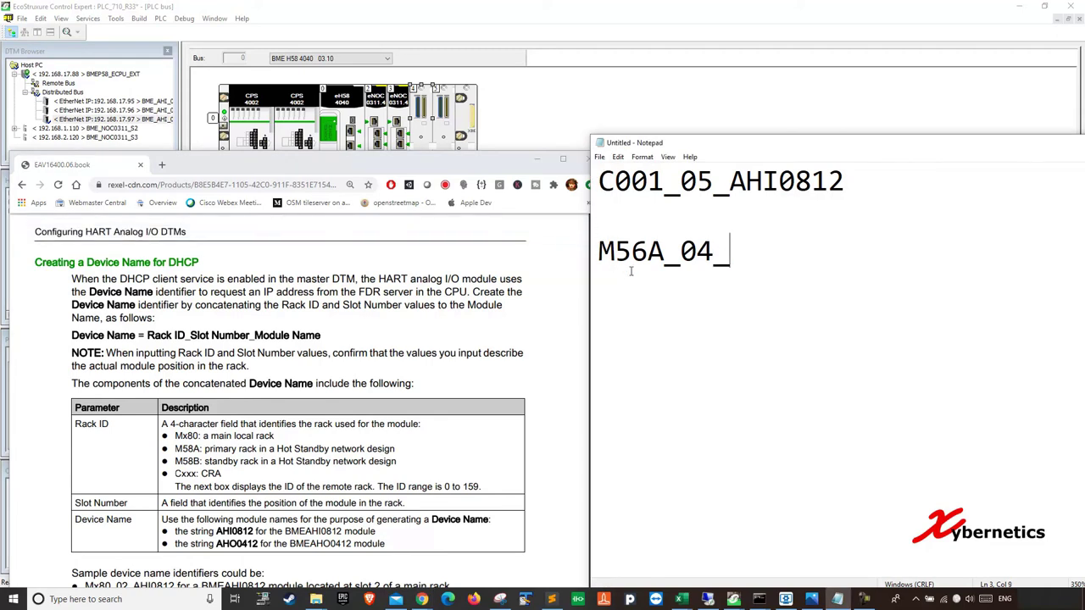
text(AHI0812)
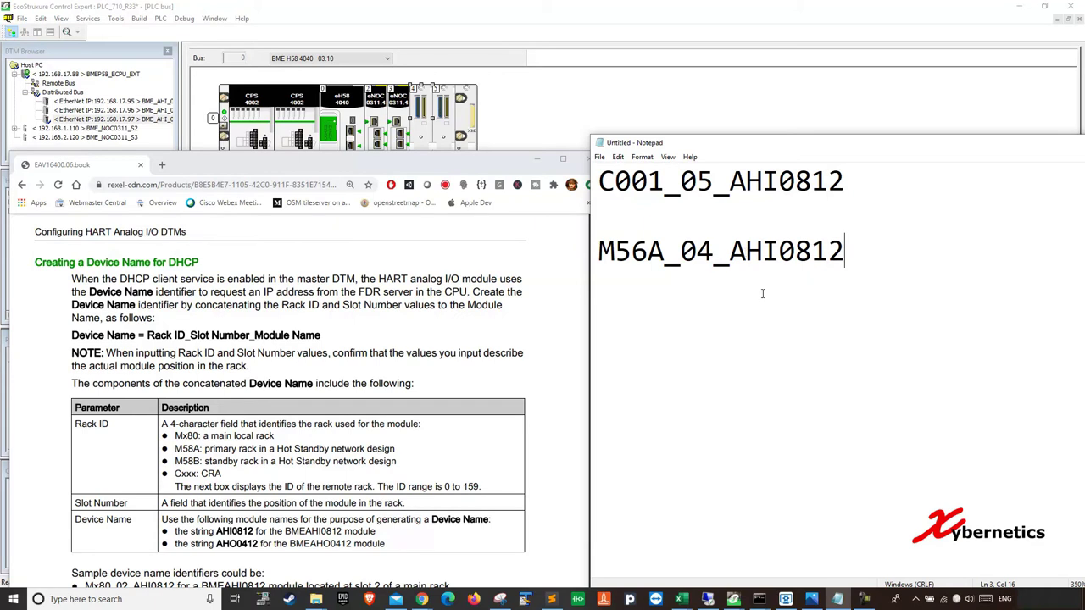
double_click(699, 238)
- Delete the M56A_04_AHI0812 line and close Control Expert's PLC bus view
key(BackSpace)
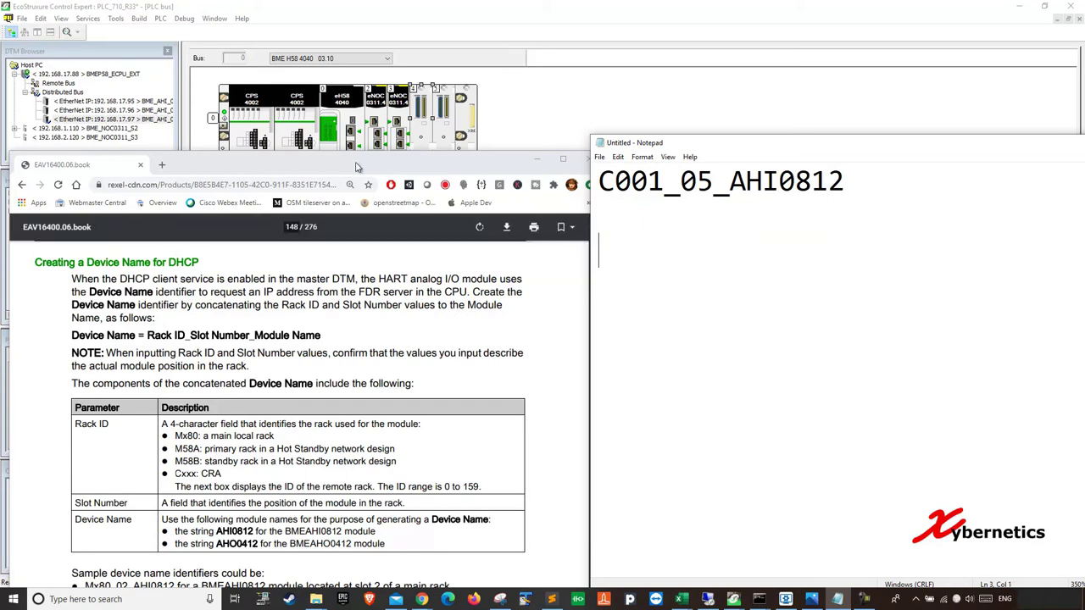
click(747, 98)
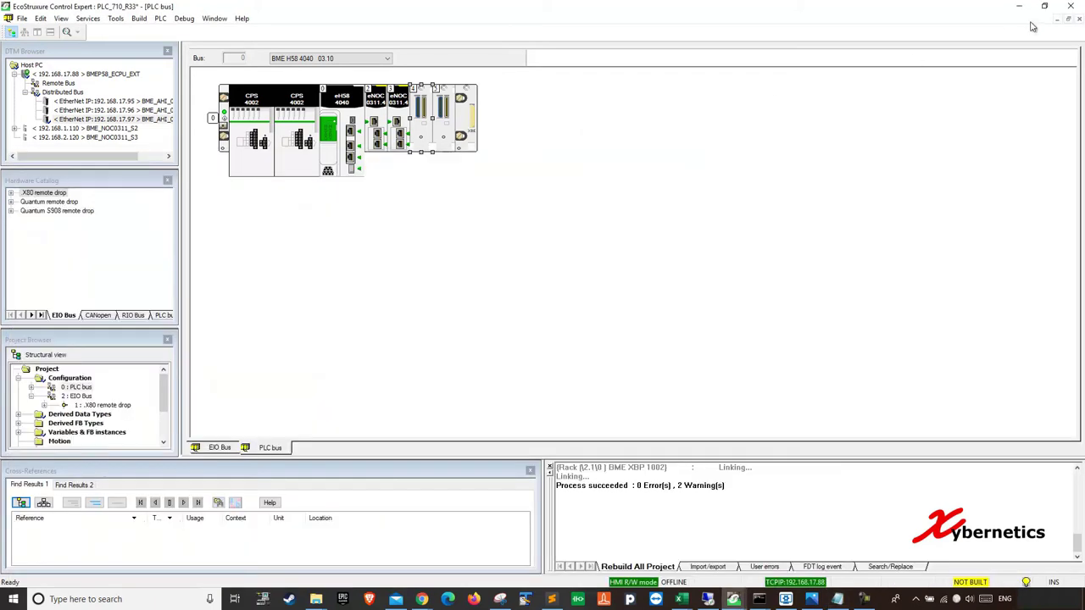
click(1080, 19)
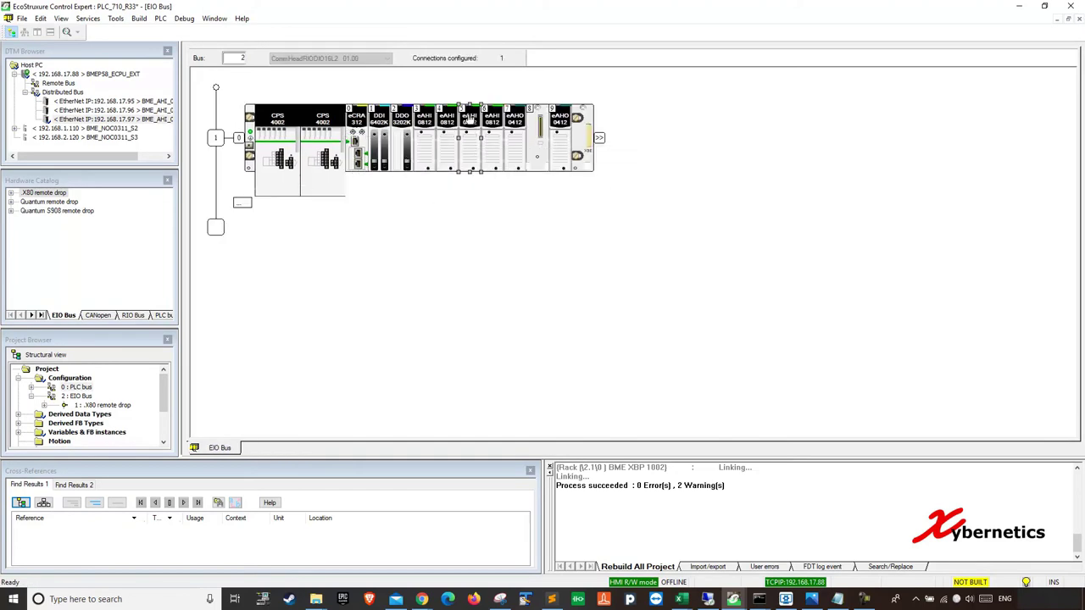
- Copy C001_05_AHI0812 from the notes and return to the Control Expert project
click(836, 600)
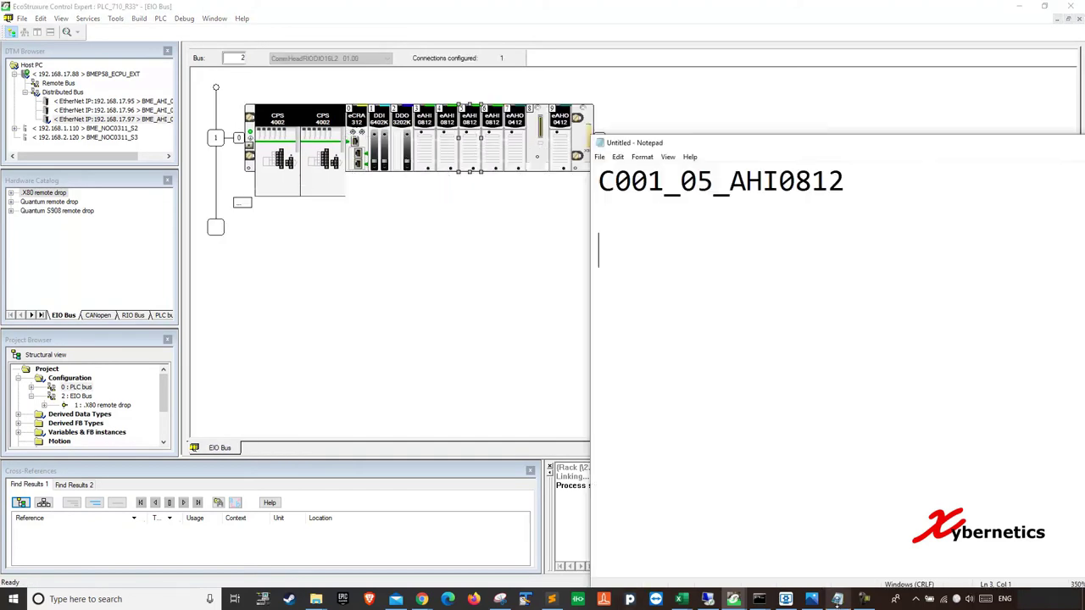
drag(847, 181, 604, 161)
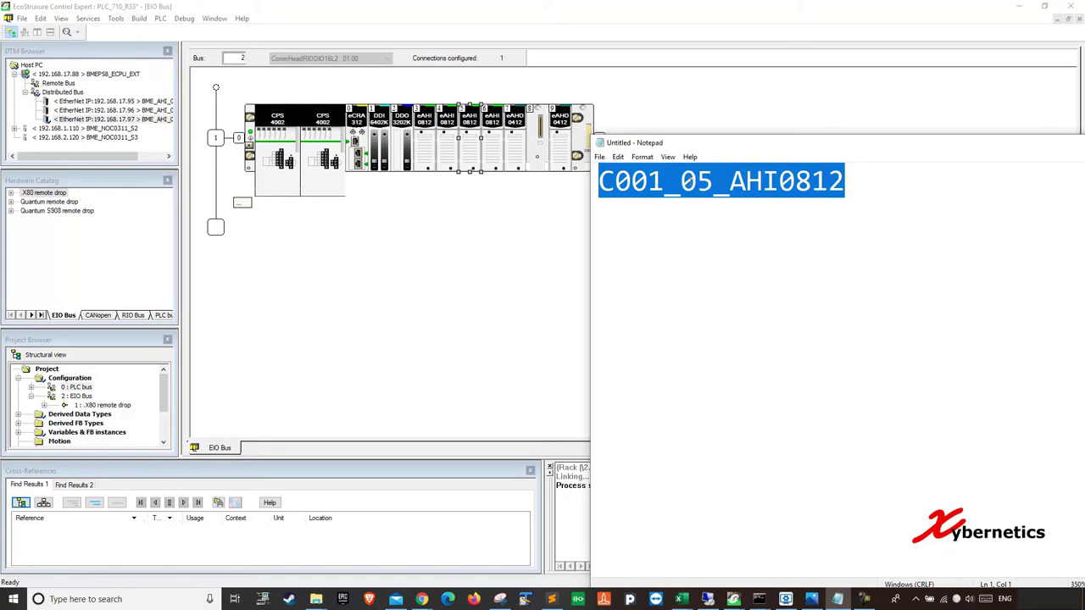
right_click(688, 177)
click(720, 216)
click(545, 263)
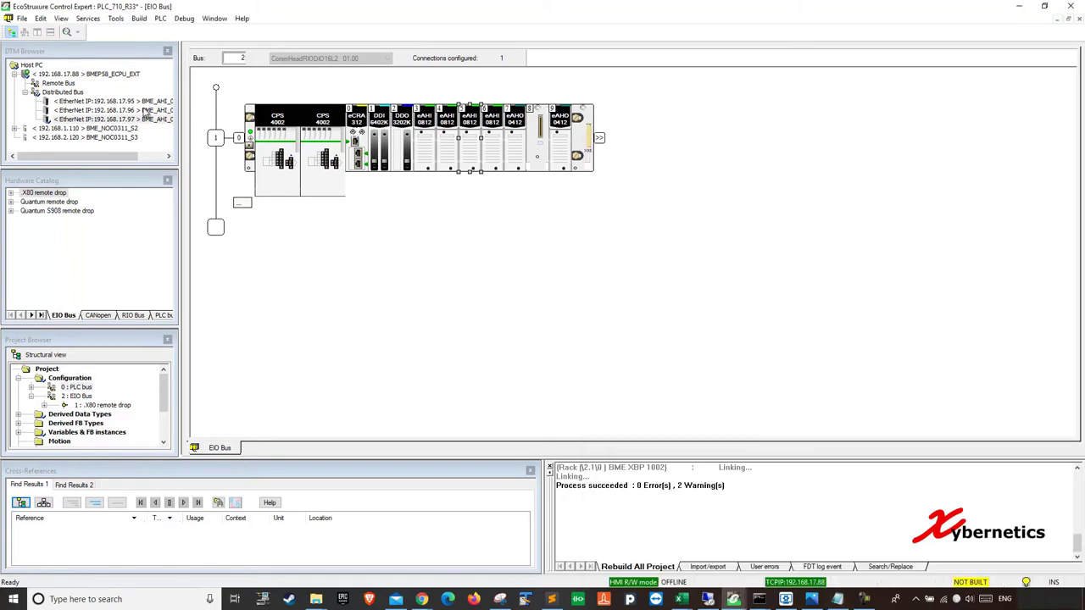
- Open the BMEP58_ECPU_EXT configuration to the Address Setting tab of device [515] BME_AHI_0812_R03S05
click(88, 75)
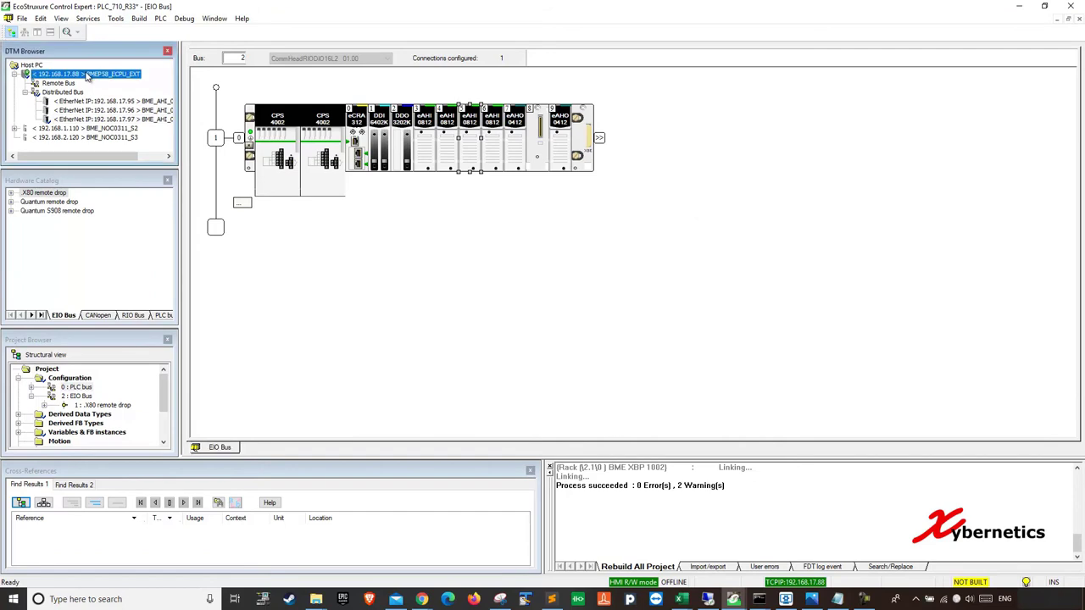
double_click(88, 75)
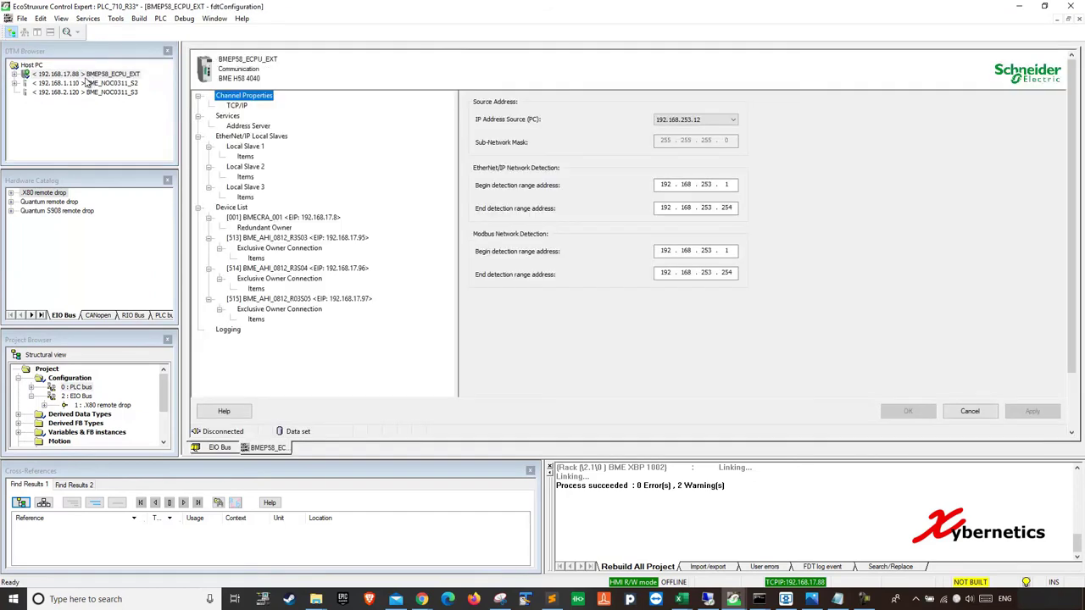
click(307, 300)
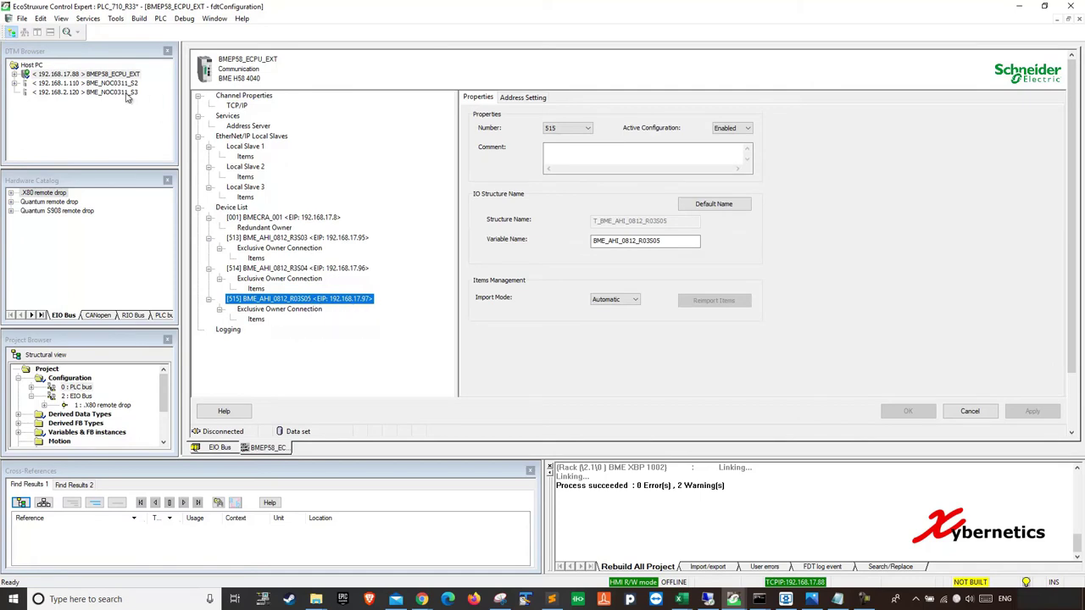
double_click(23, 75)
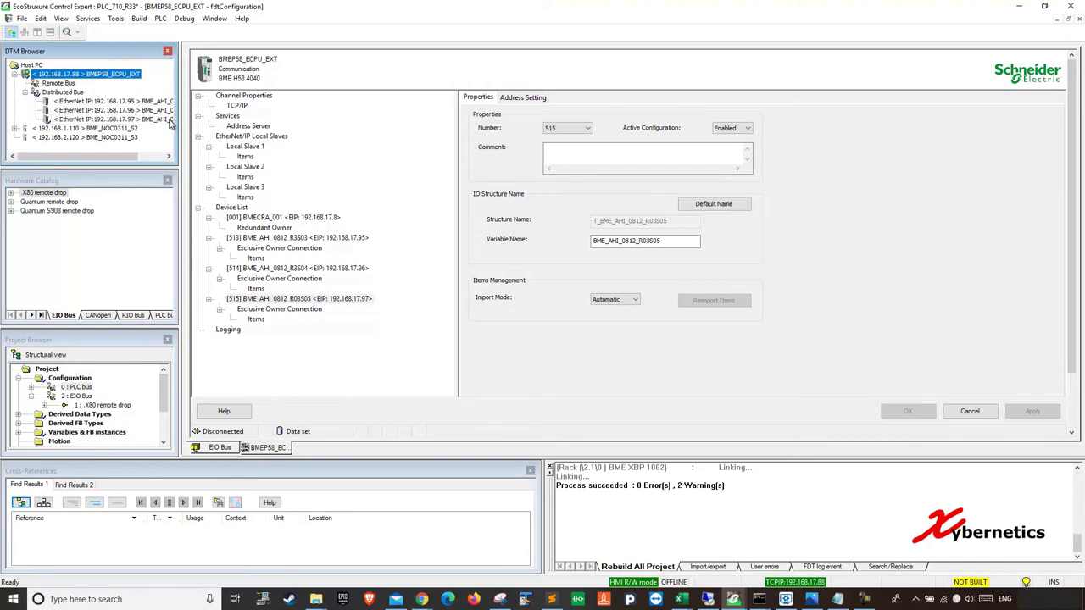
click(320, 306)
click(320, 303)
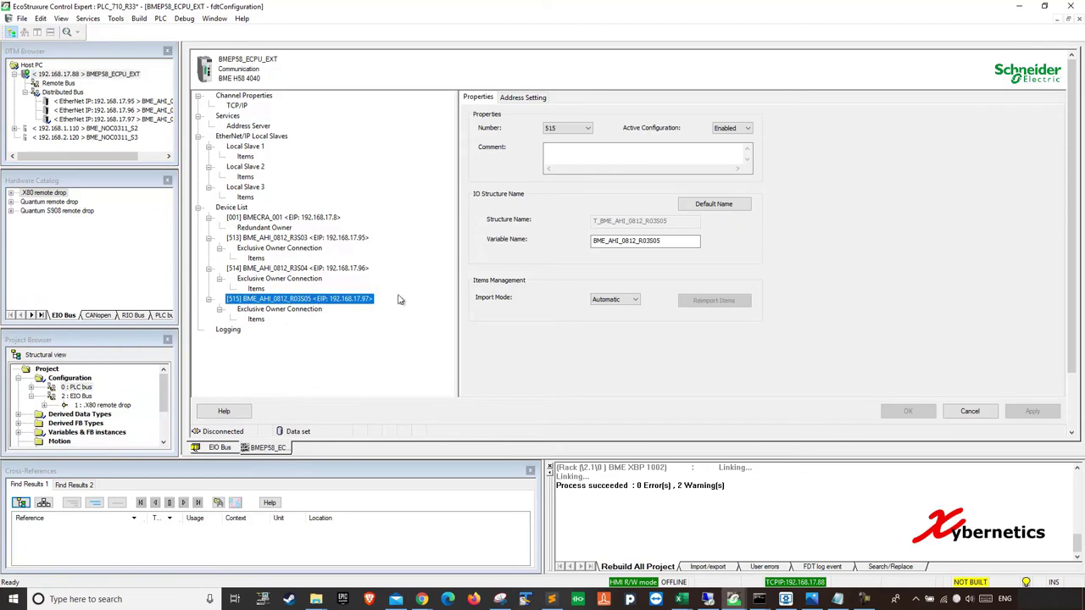
click(526, 109)
- Replace the identifier with C001_05_AHI0812, keep DHCP Enabled, and apply the address settings
drag(660, 272, 601, 274)
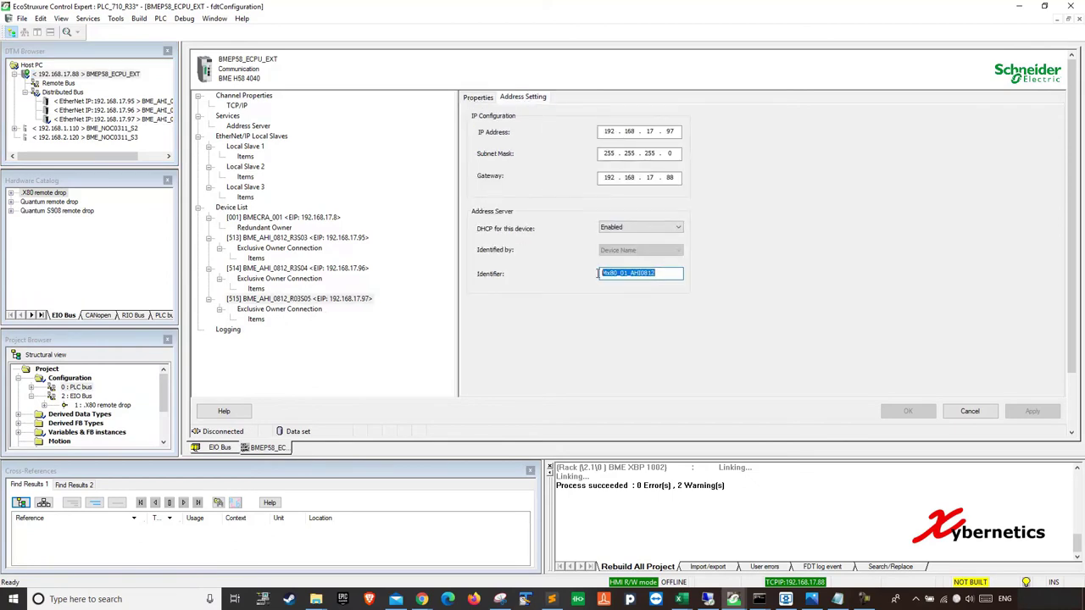
key(Delete)
right_click(613, 280)
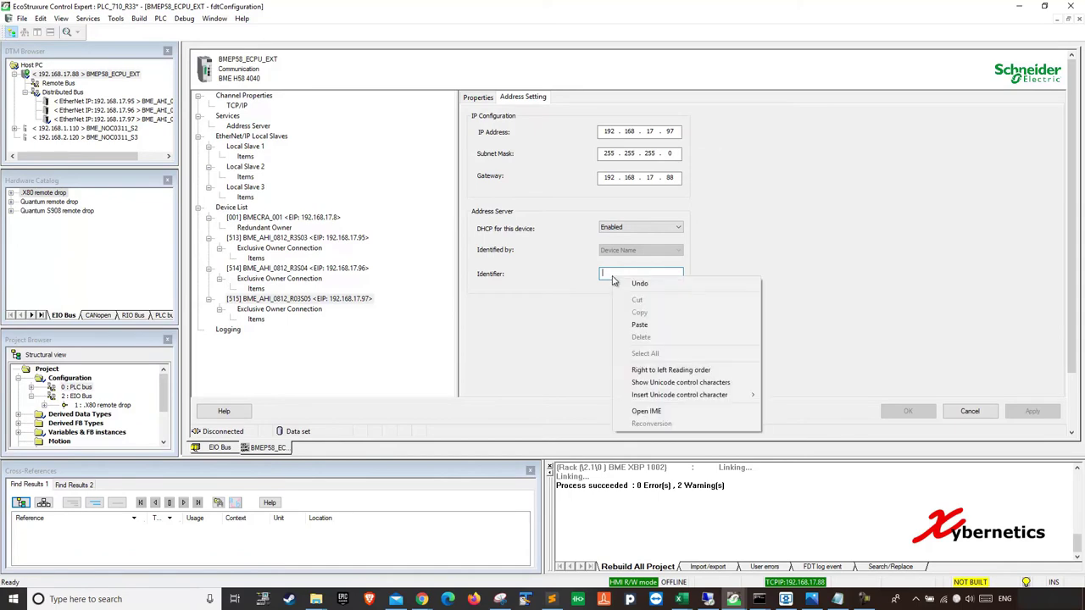
click(651, 325)
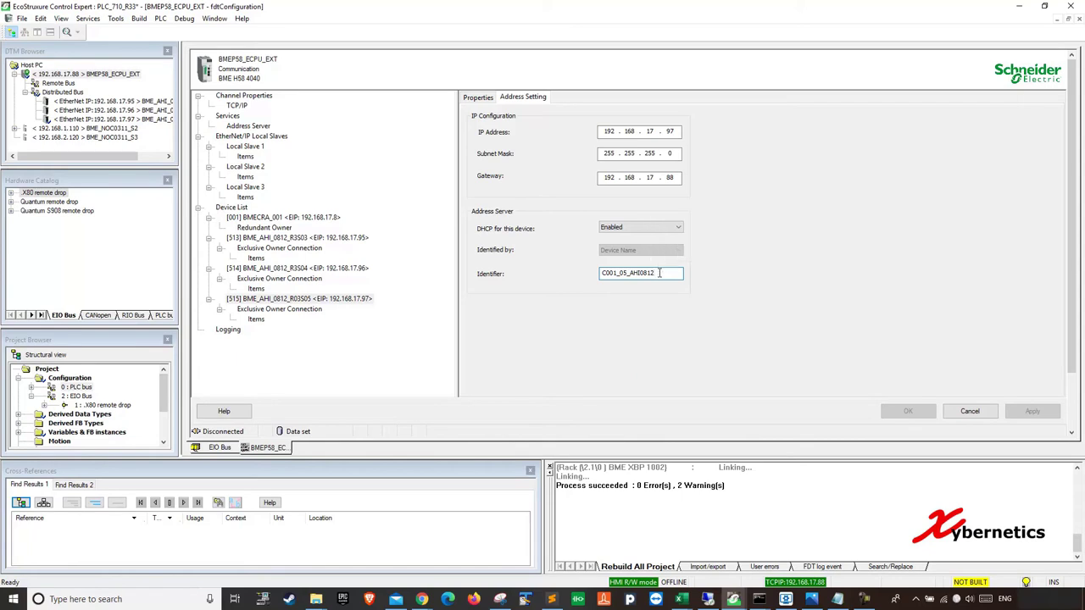
click(581, 274)
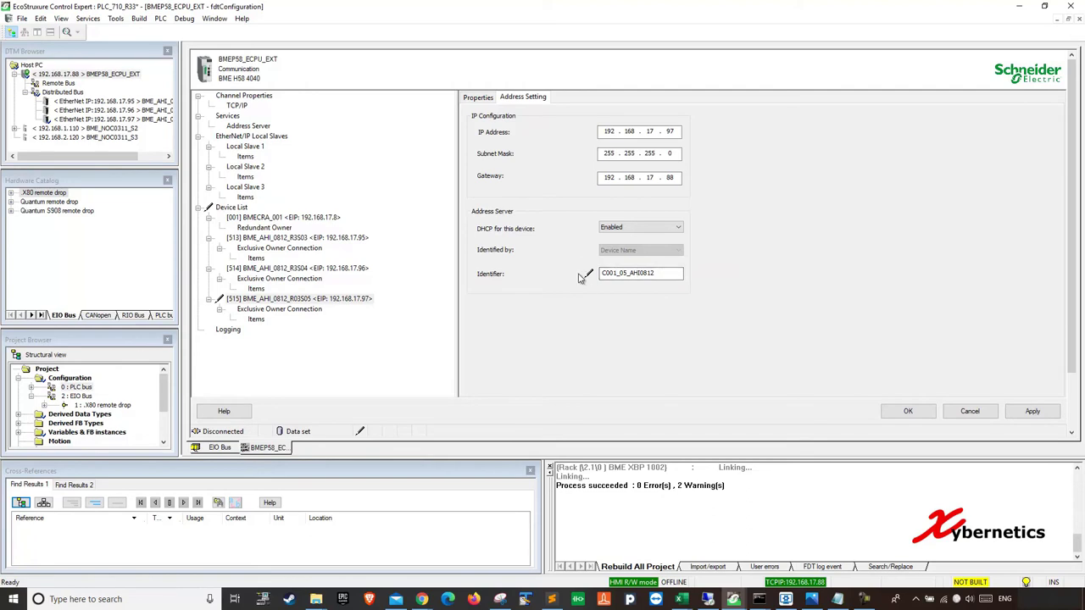
click(676, 229)
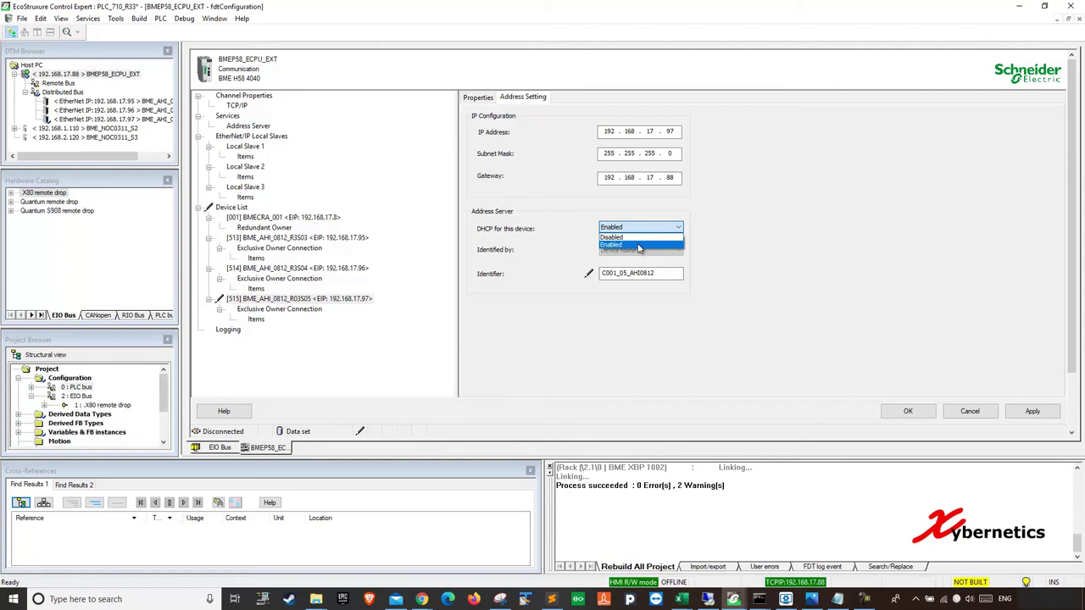
click(639, 245)
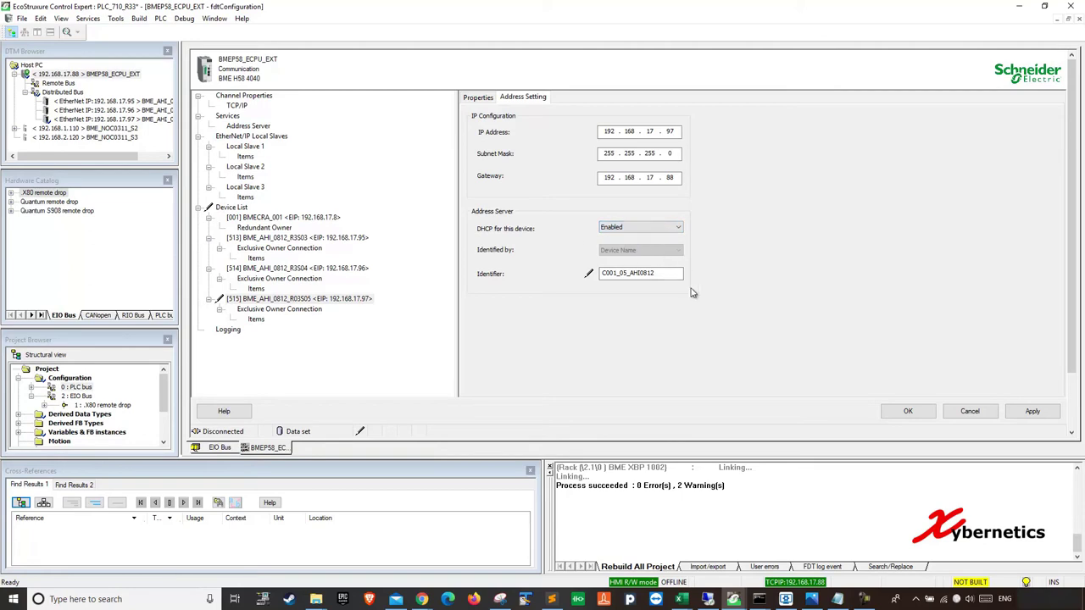
click(1032, 411)
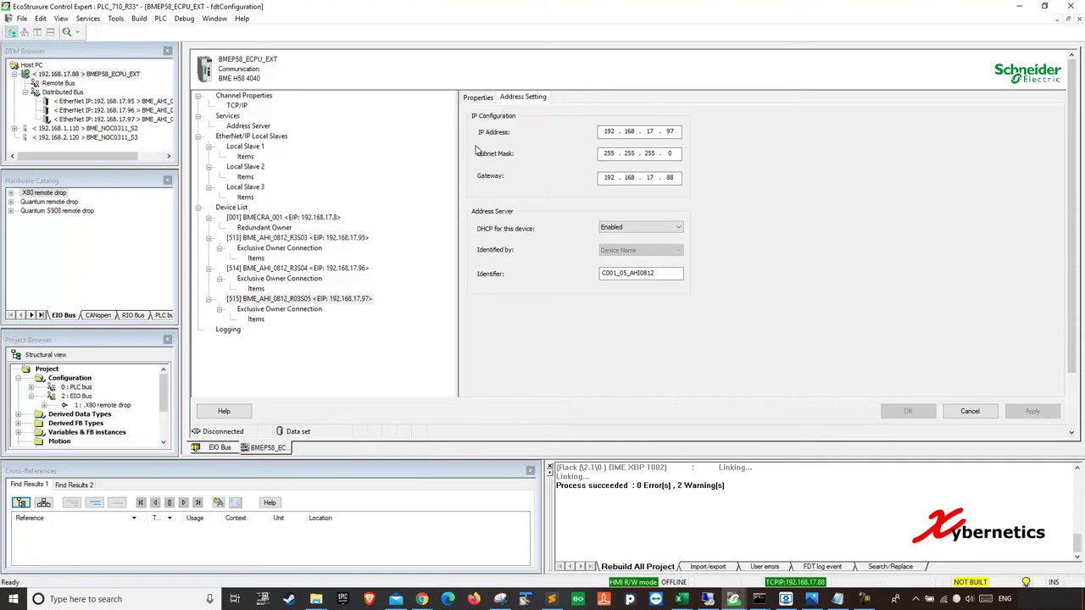
double_click(648, 272)
click(661, 273)
- Keep 192.168.253.12 as the PC source address in Channel Properties and close the CPU configuration
click(254, 97)
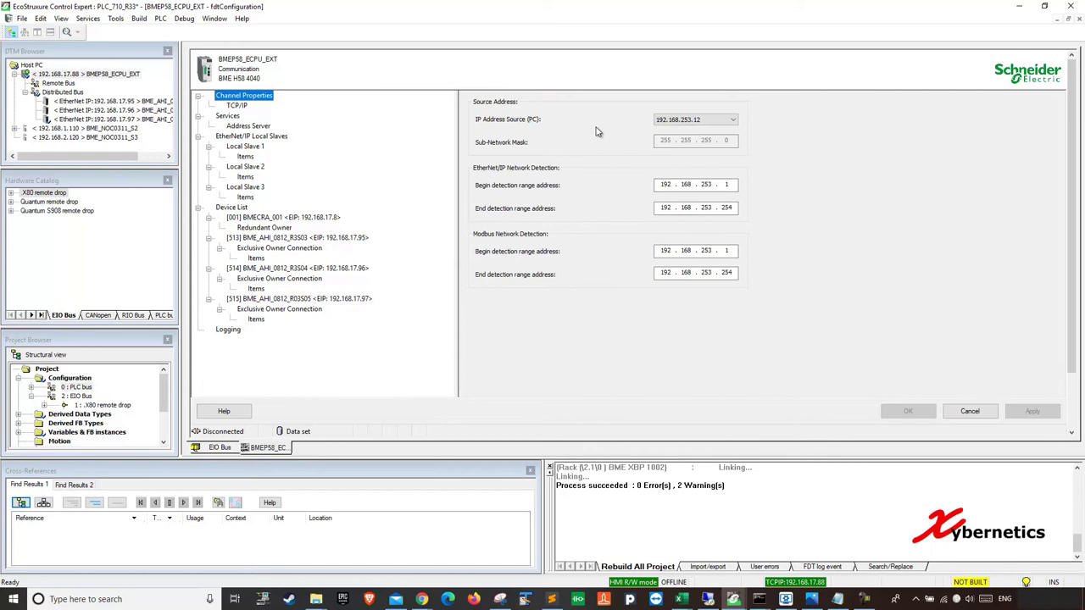
click(695, 122)
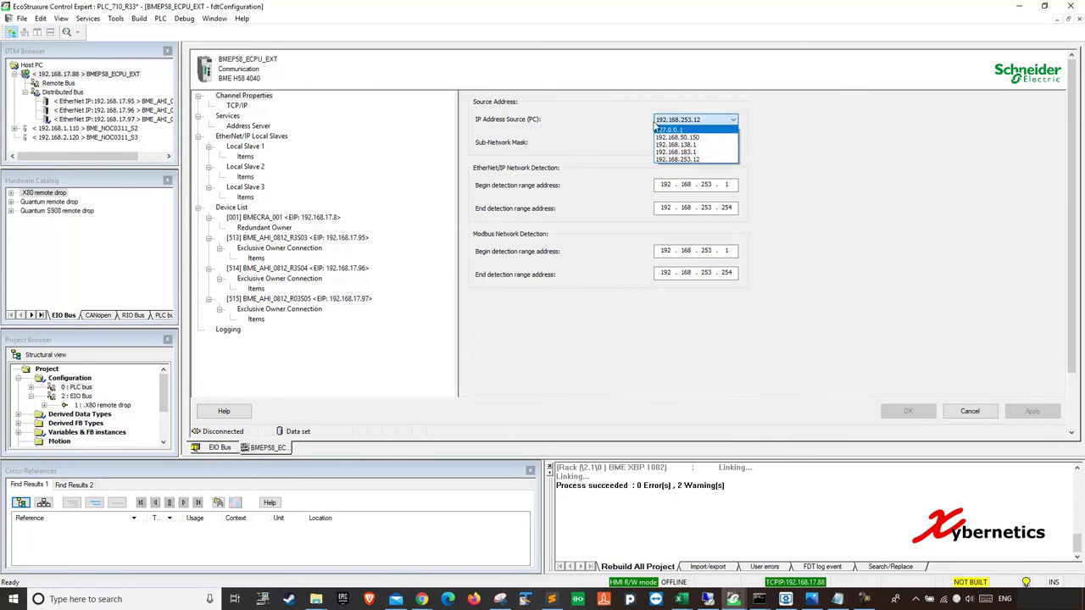
click(783, 149)
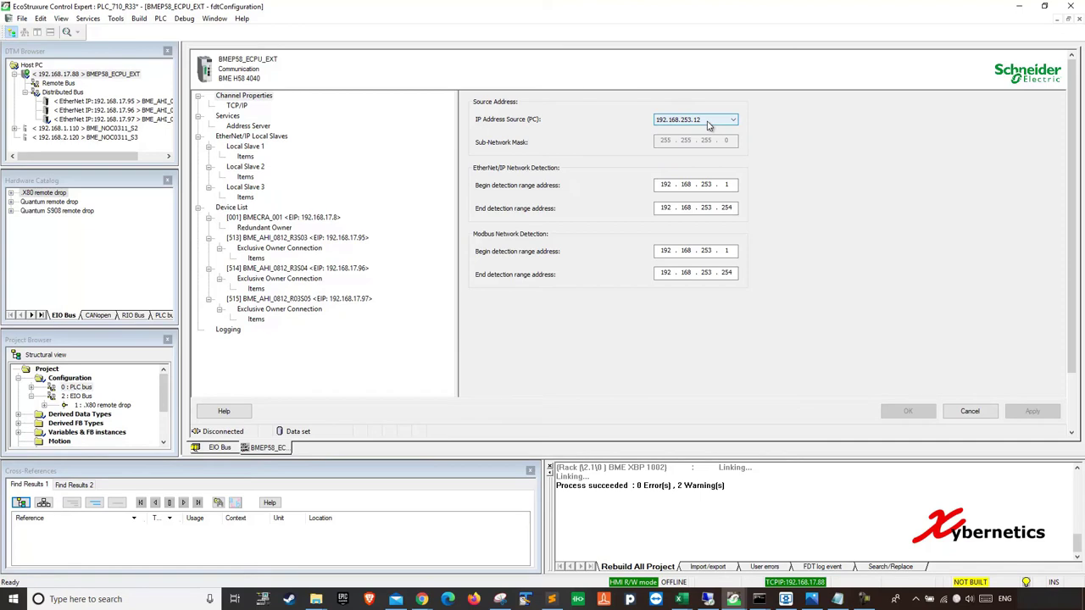
click(709, 126)
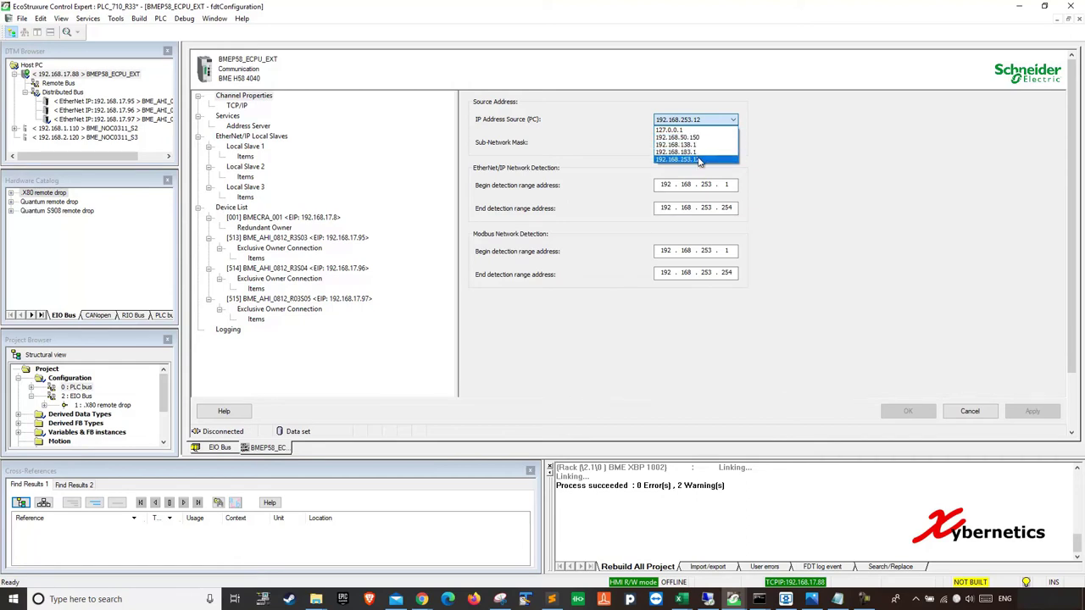
click(699, 161)
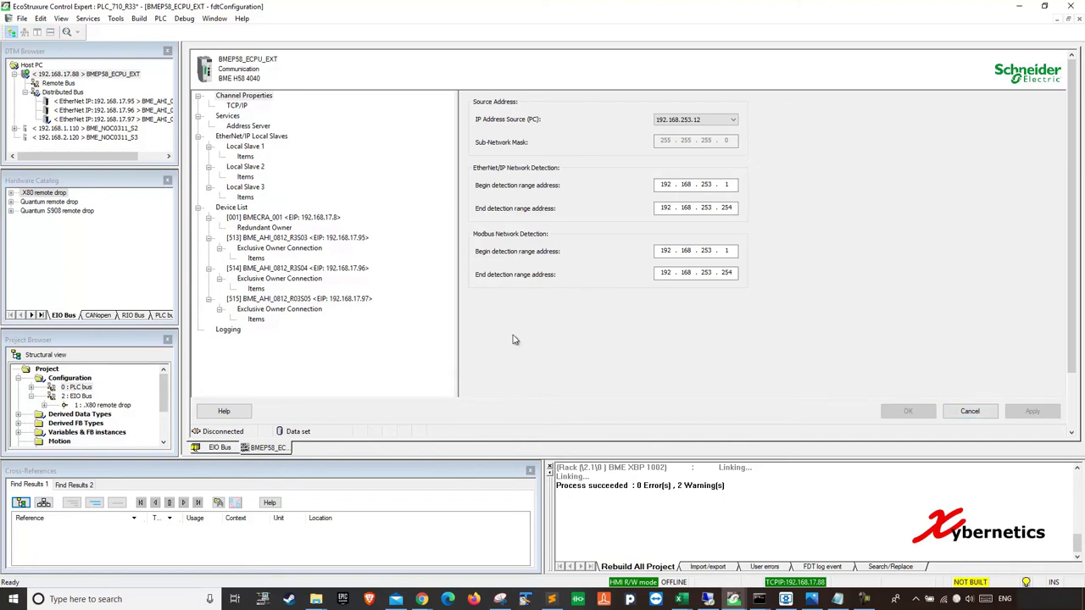
click(1081, 22)
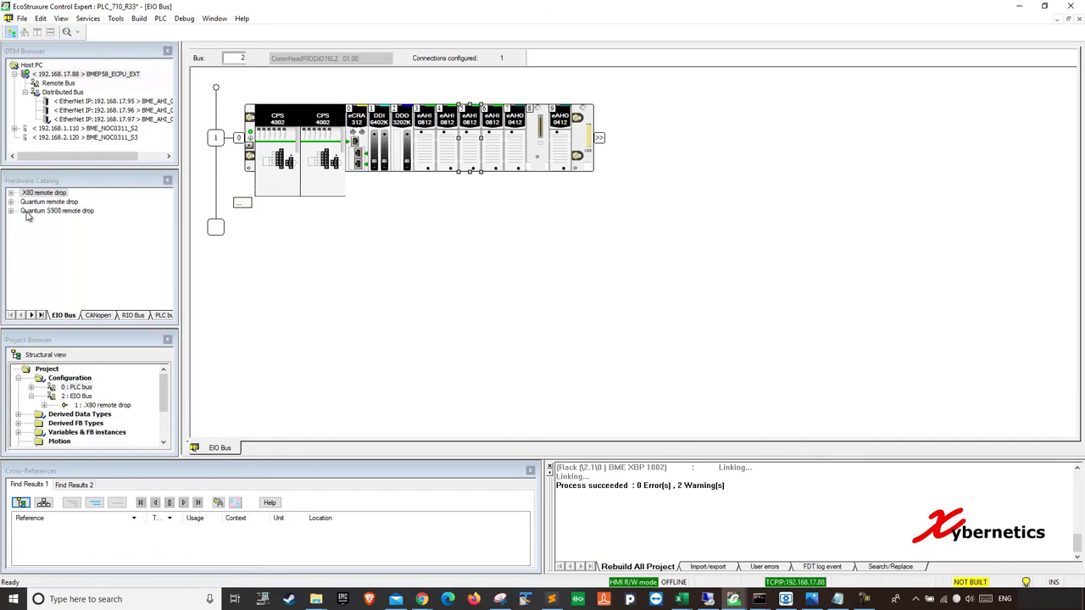
- Open the Parameter Configuration table of the 192.168.17.97 BME AHI 0812 module
click(169, 185)
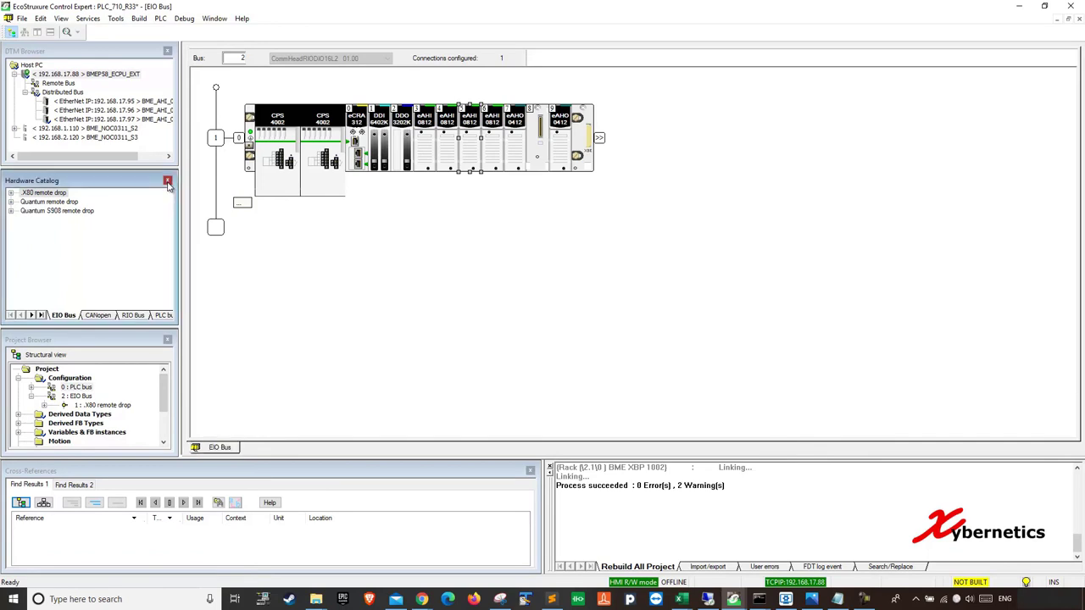
click(169, 186)
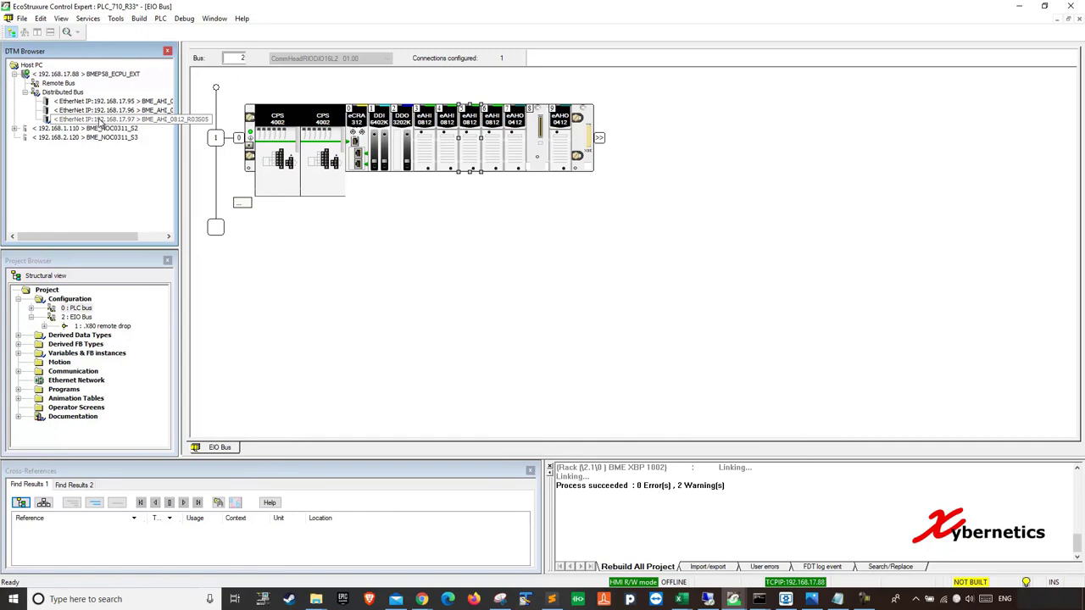
click(156, 124)
right_click(150, 121)
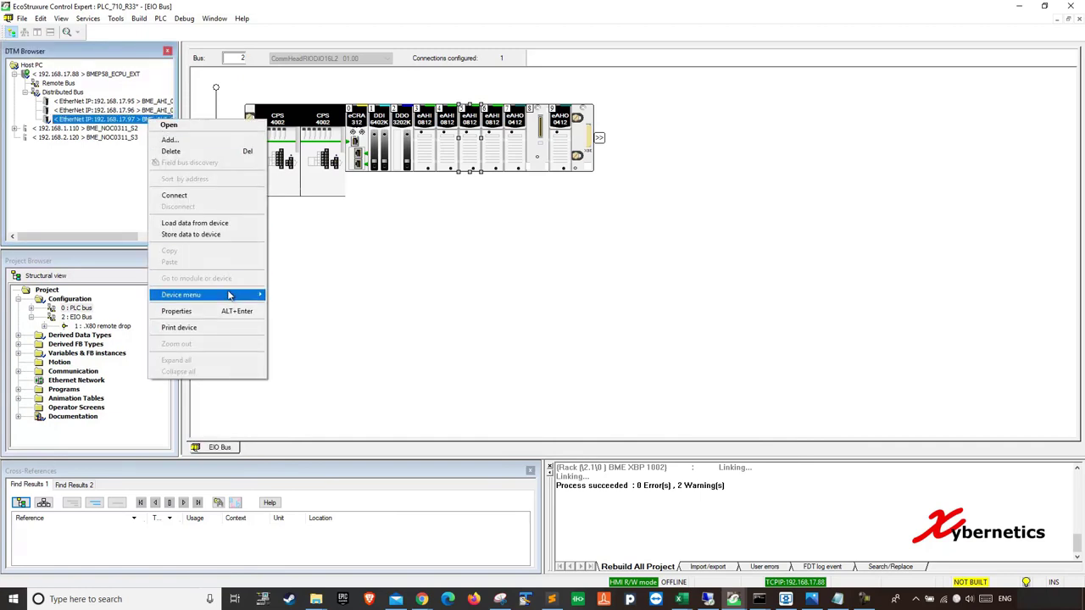
mouse_move(228, 295)
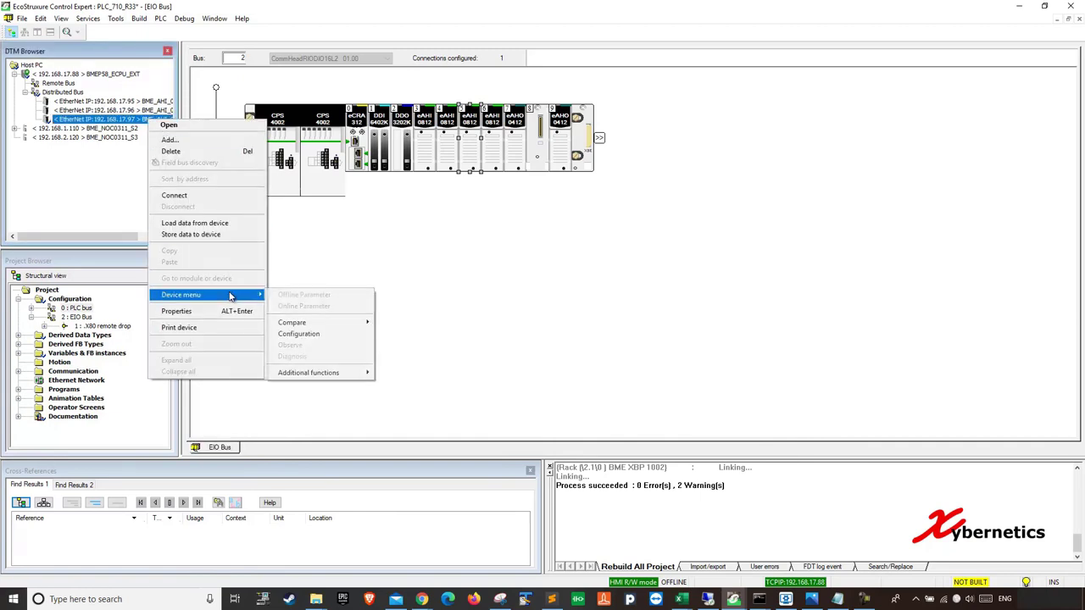
click(330, 333)
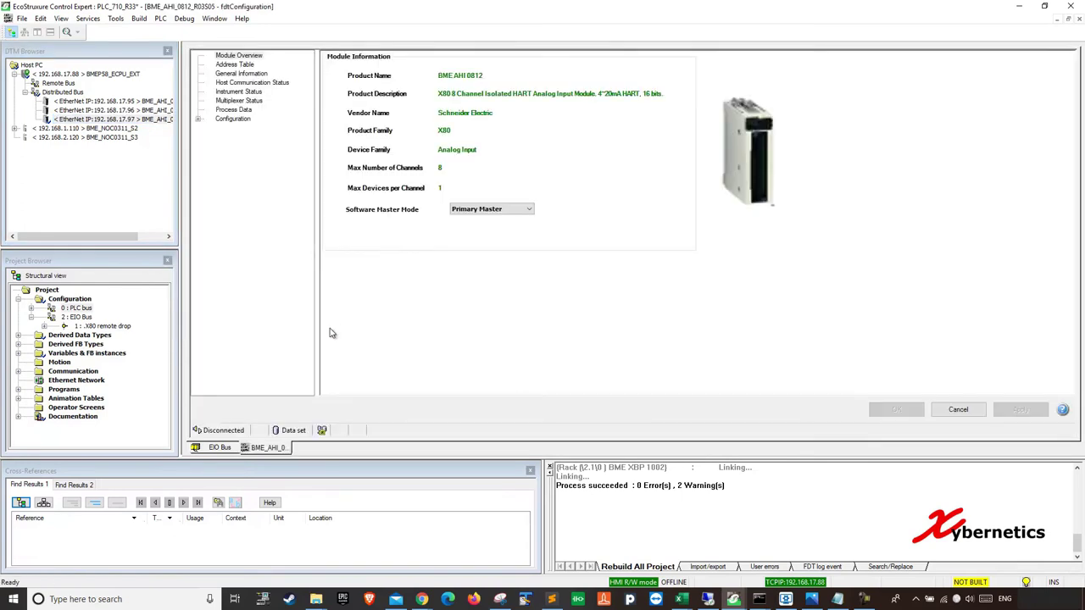
click(199, 119)
click(240, 120)
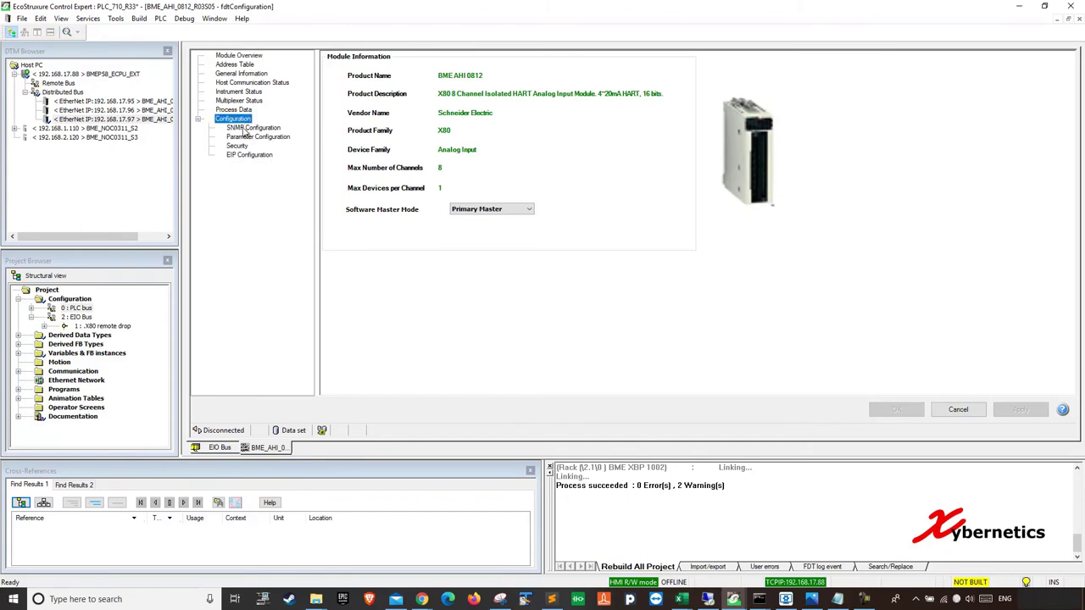
click(255, 138)
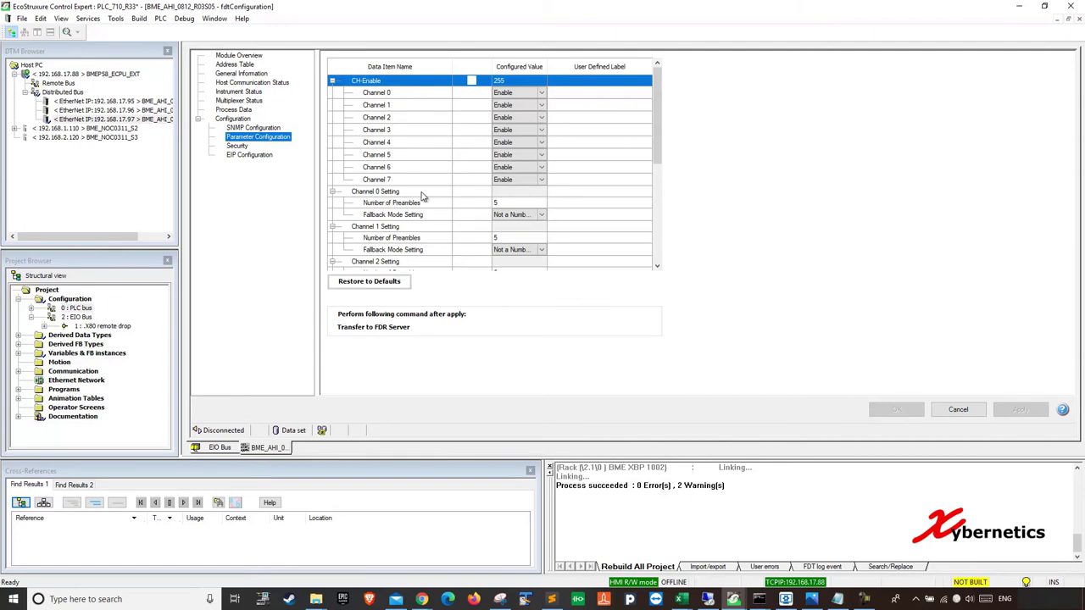
- Set the Configured Value of Channels 0 through 3 to Disable
click(544, 93)
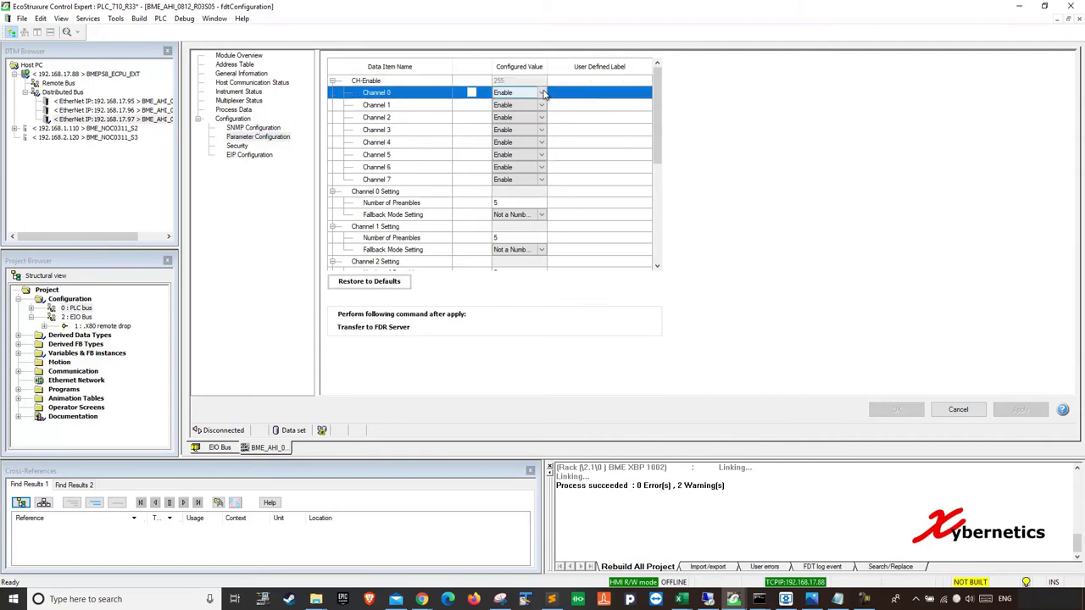
click(543, 93)
click(544, 104)
click(543, 105)
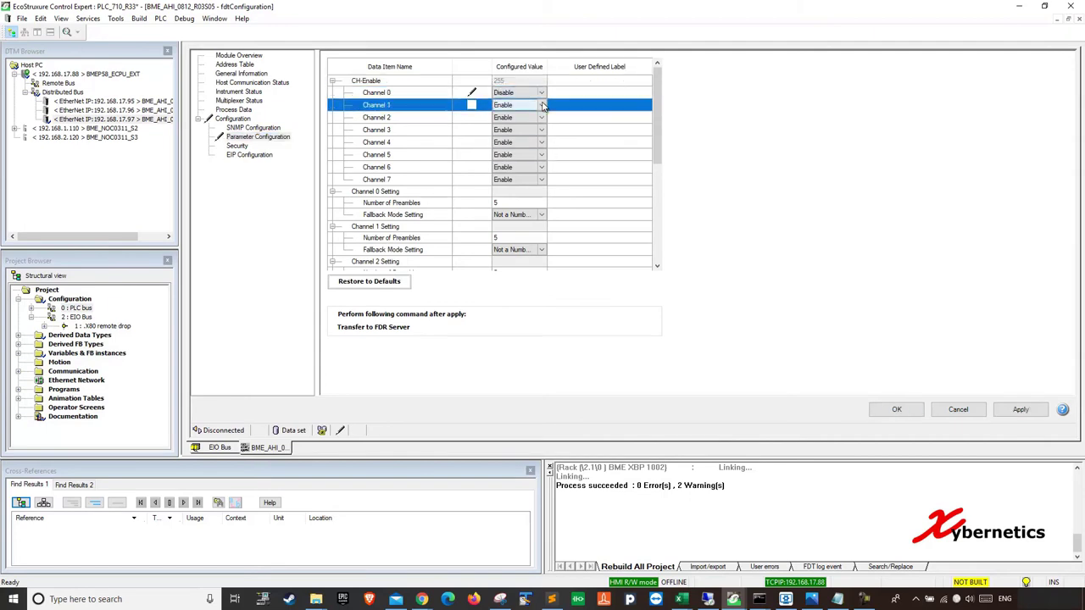
click(543, 105)
click(534, 128)
click(540, 117)
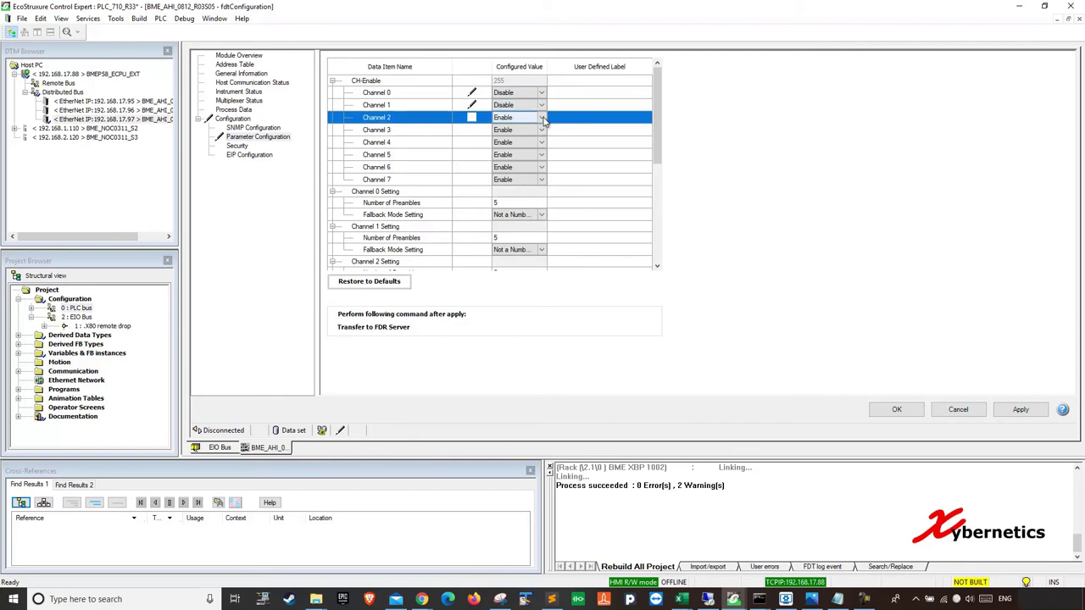
click(541, 118)
click(535, 142)
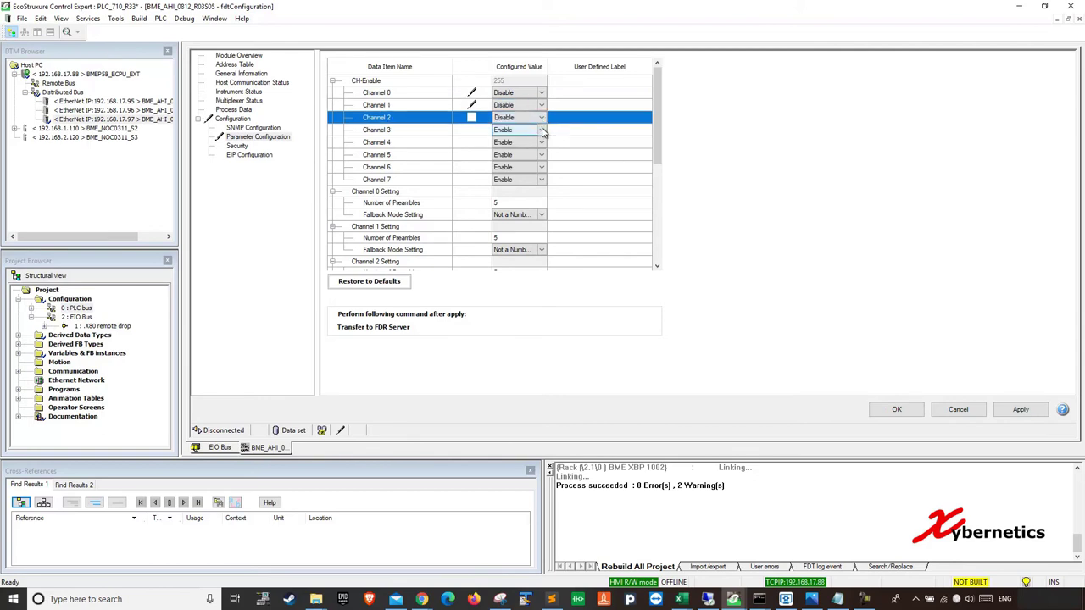
click(542, 131)
click(543, 129)
click(535, 142)
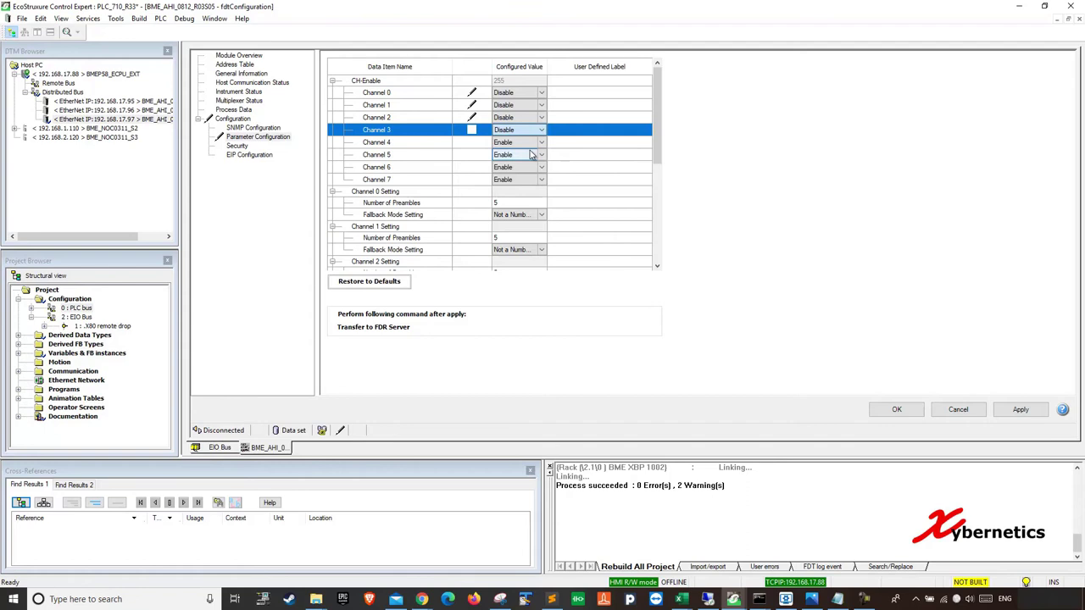
click(543, 142)
click(544, 144)
- Set Channels 4 through 7 to Disable and apply, so CH-Enable reads 0
click(536, 155)
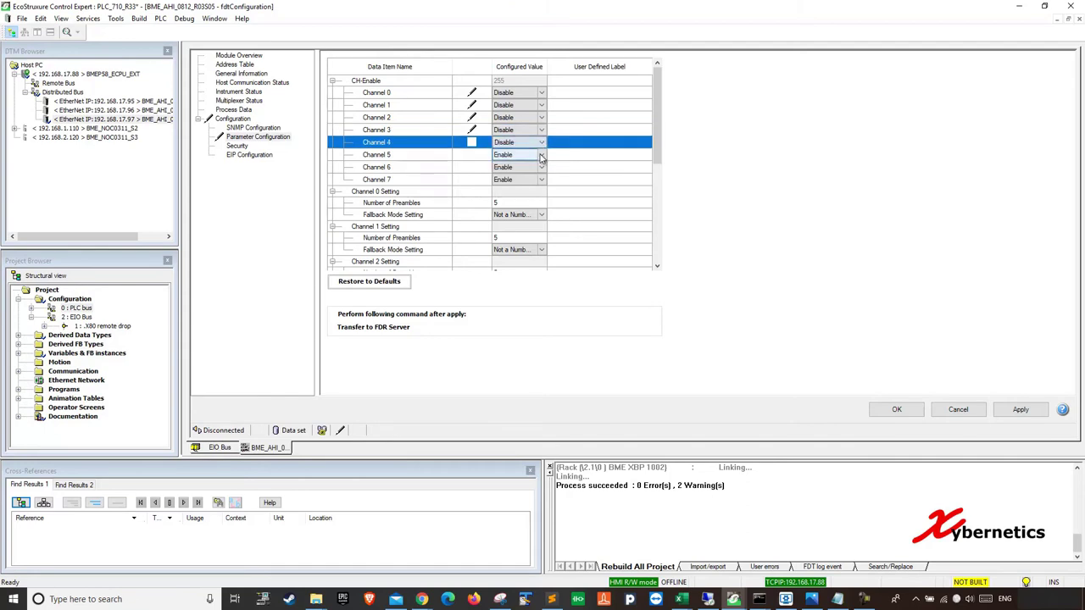
click(543, 155)
click(542, 156)
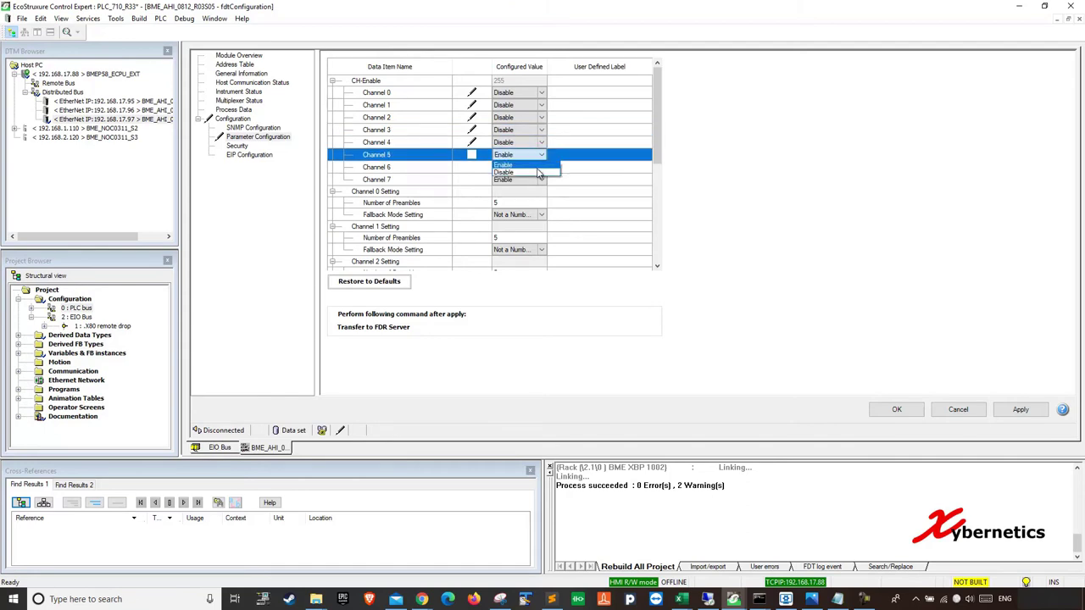
click(537, 167)
click(543, 170)
click(543, 169)
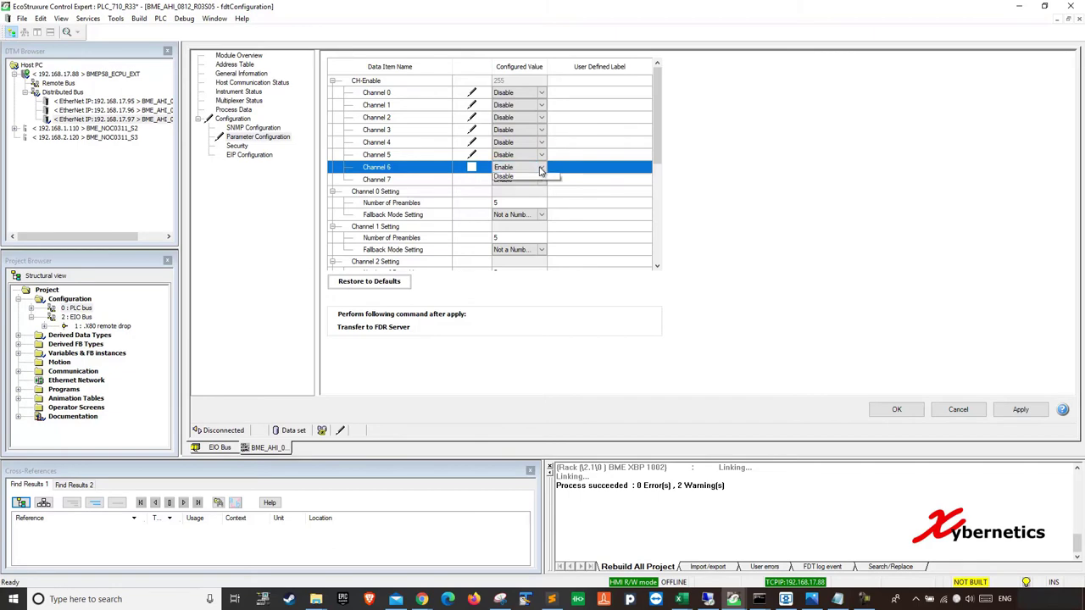
click(536, 179)
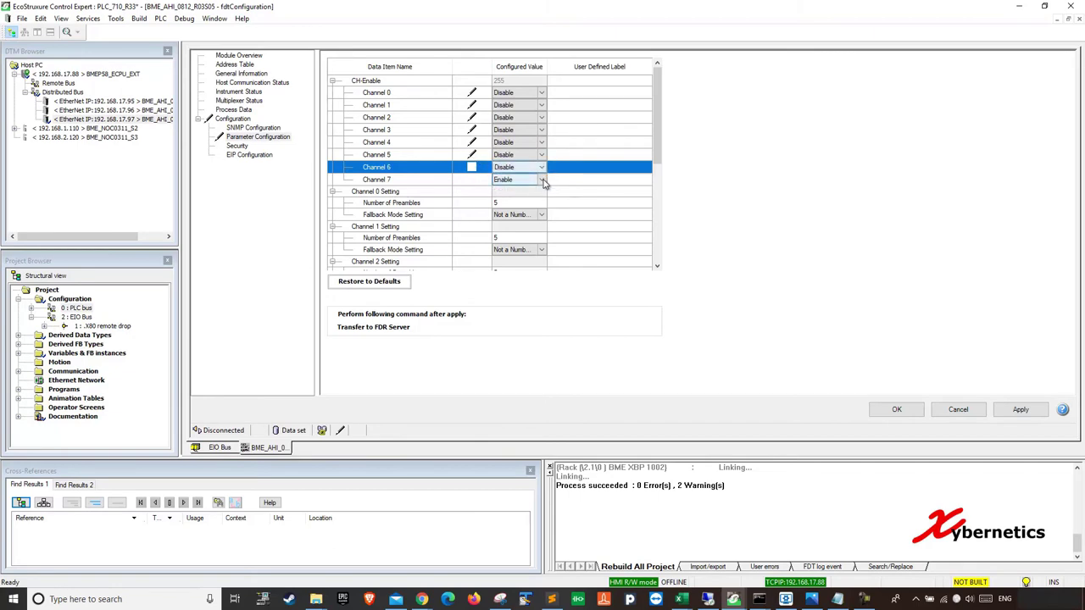
click(543, 181)
click(543, 184)
click(526, 192)
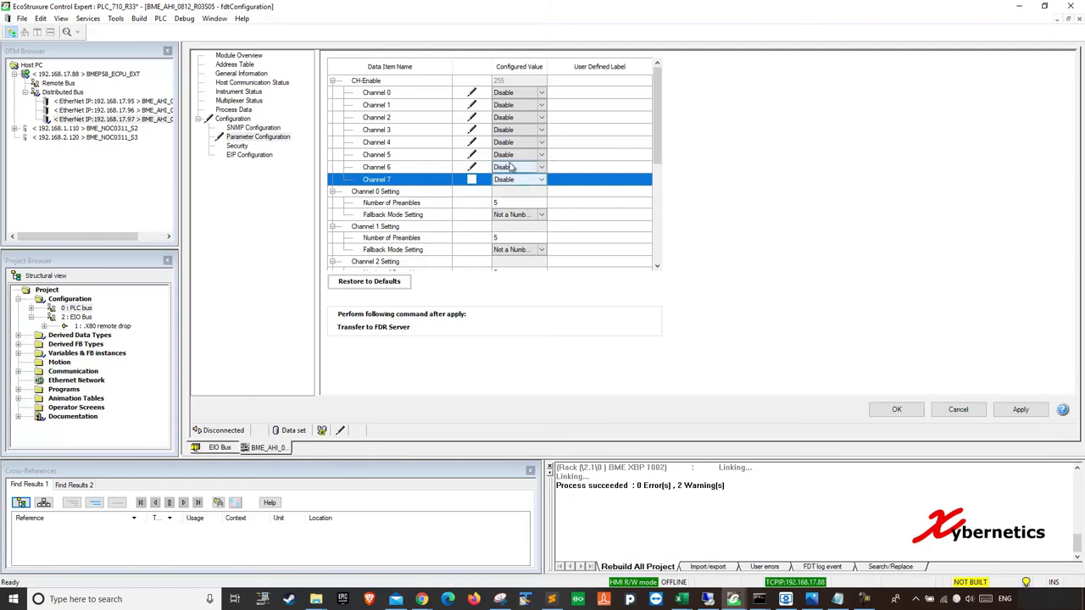
click(484, 142)
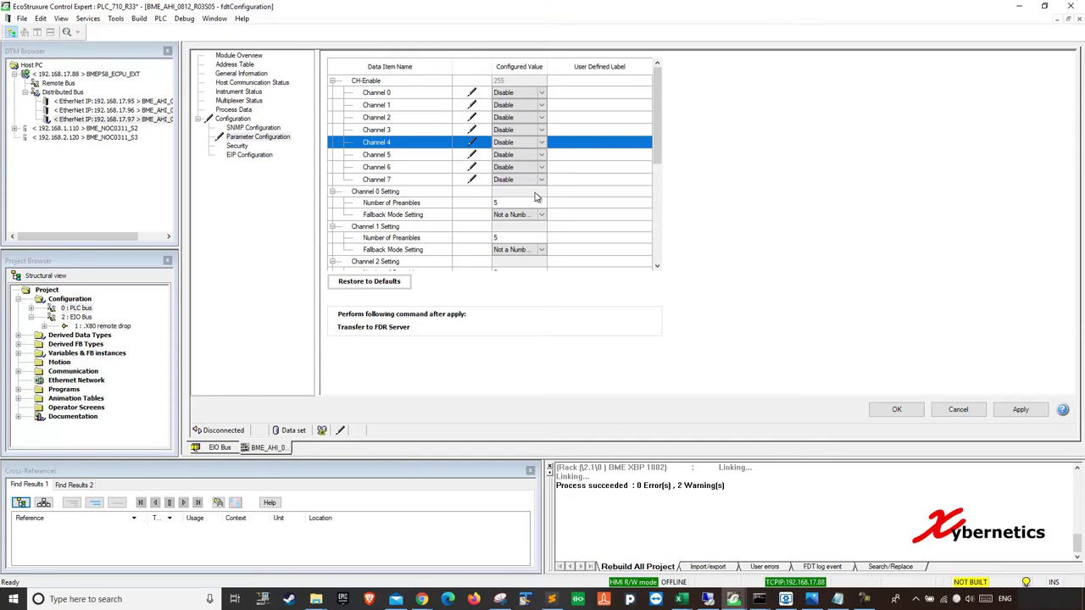
click(1042, 415)
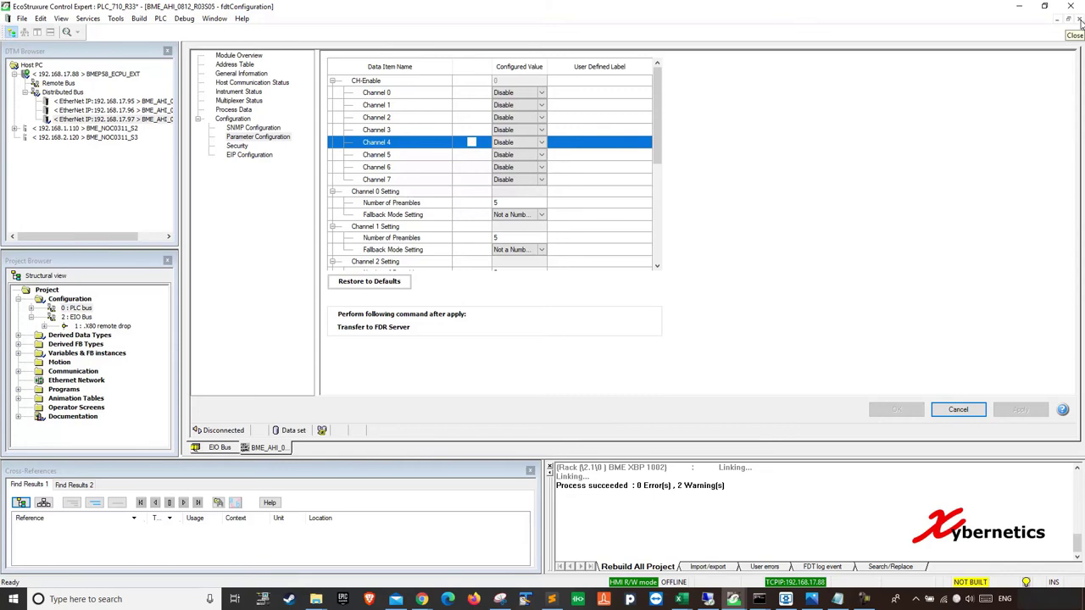
- Close the module configuration window and rebuild the entire project
click(1079, 20)
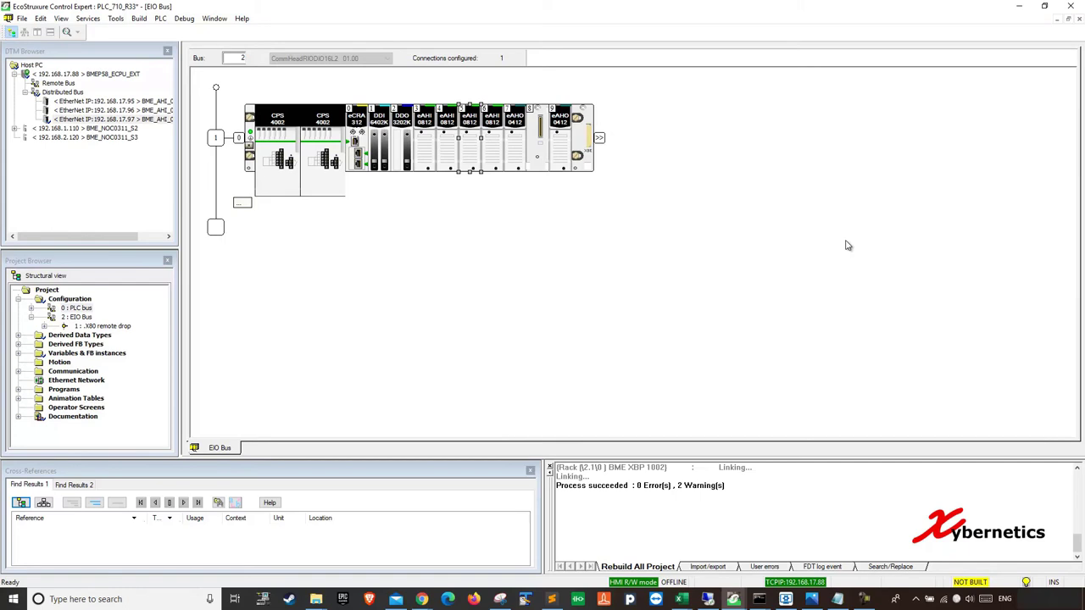
click(139, 19)
click(170, 71)
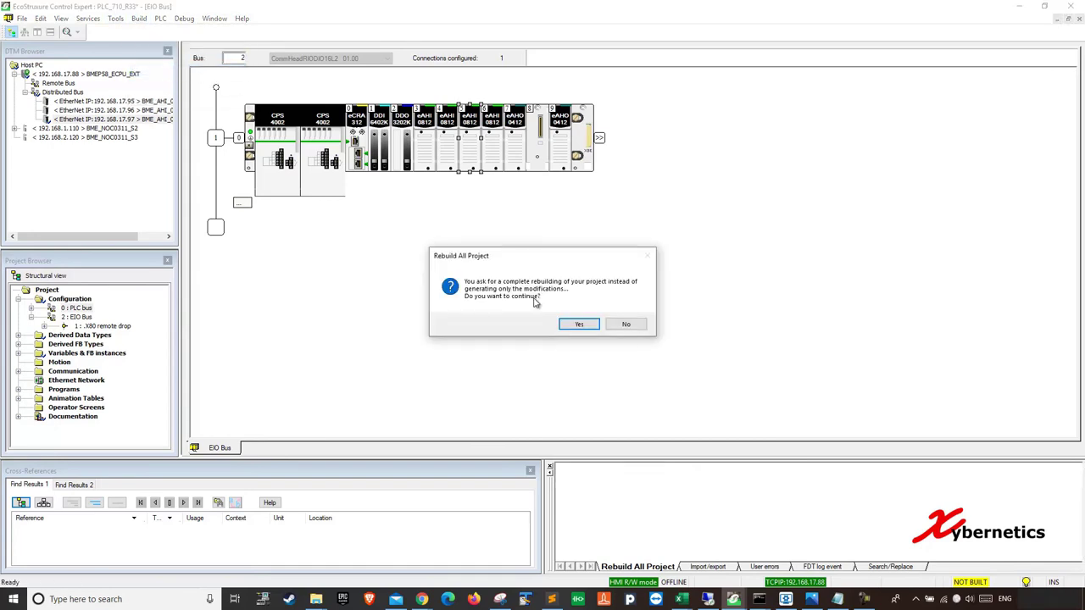
click(586, 328)
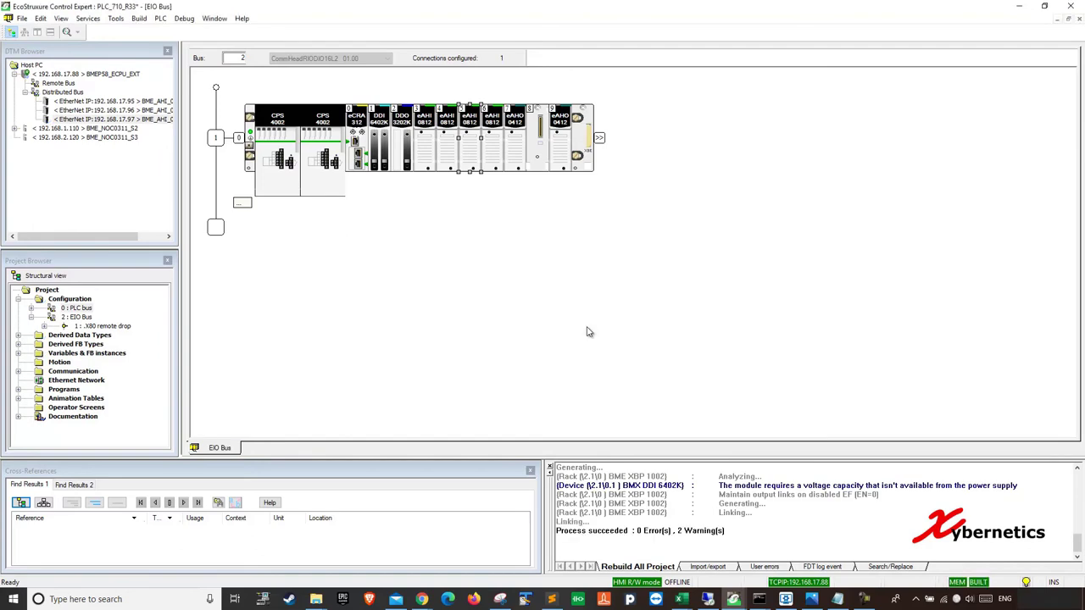
- Connect to the PLC and bring up the project transfer (PC 0.0.315 replacing 0.0.314)
click(160, 18)
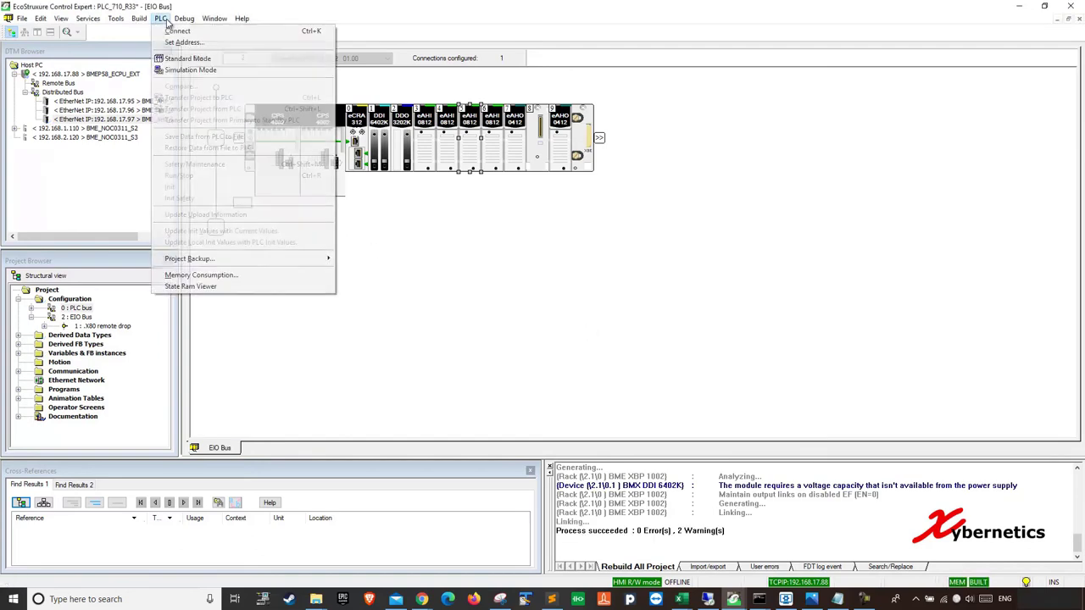
click(254, 36)
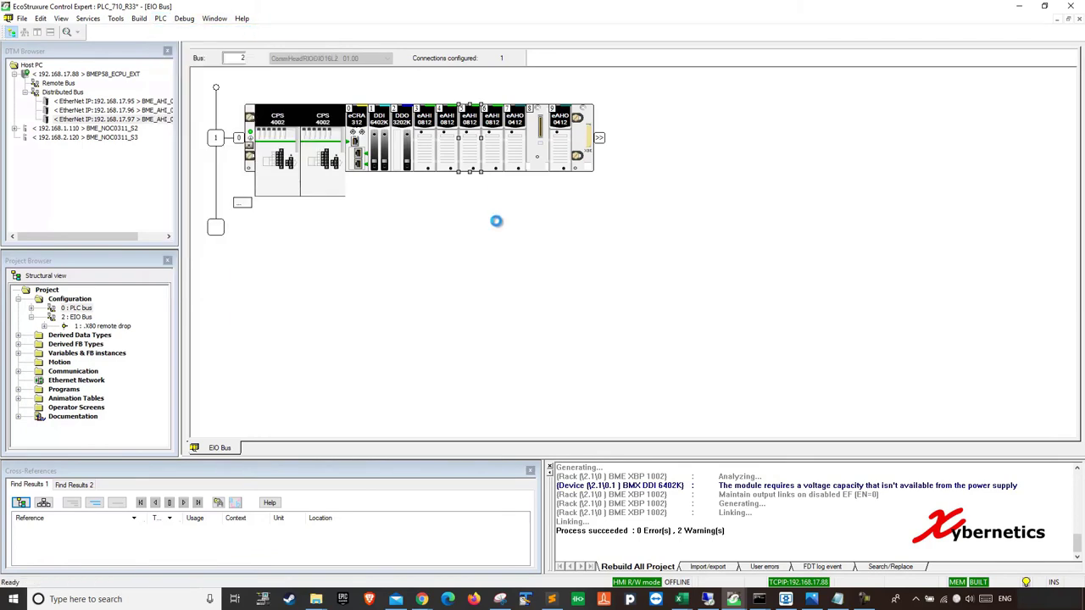
click(161, 19)
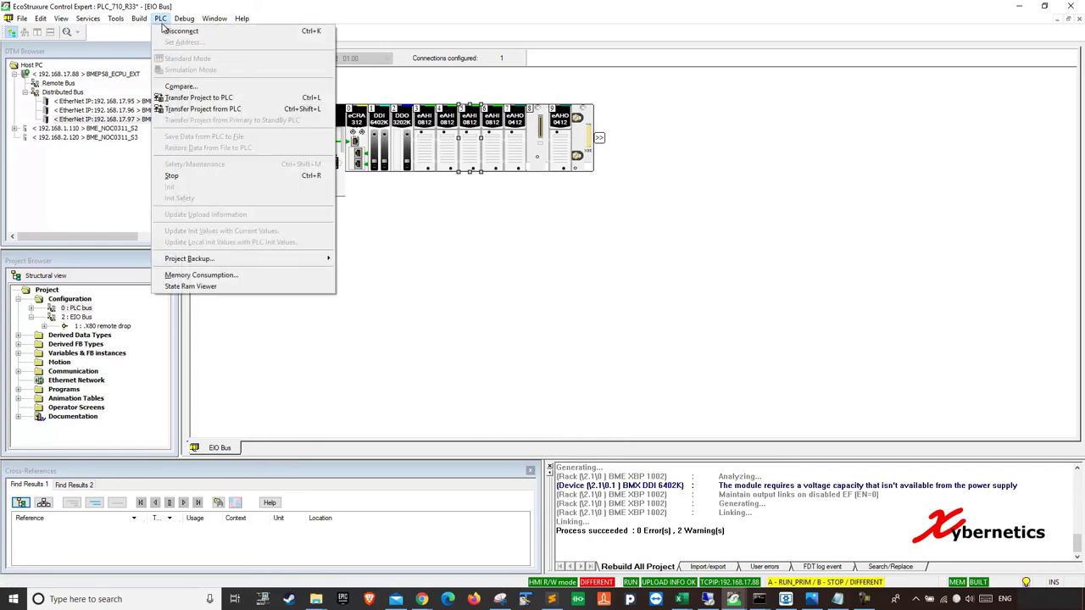
click(197, 98)
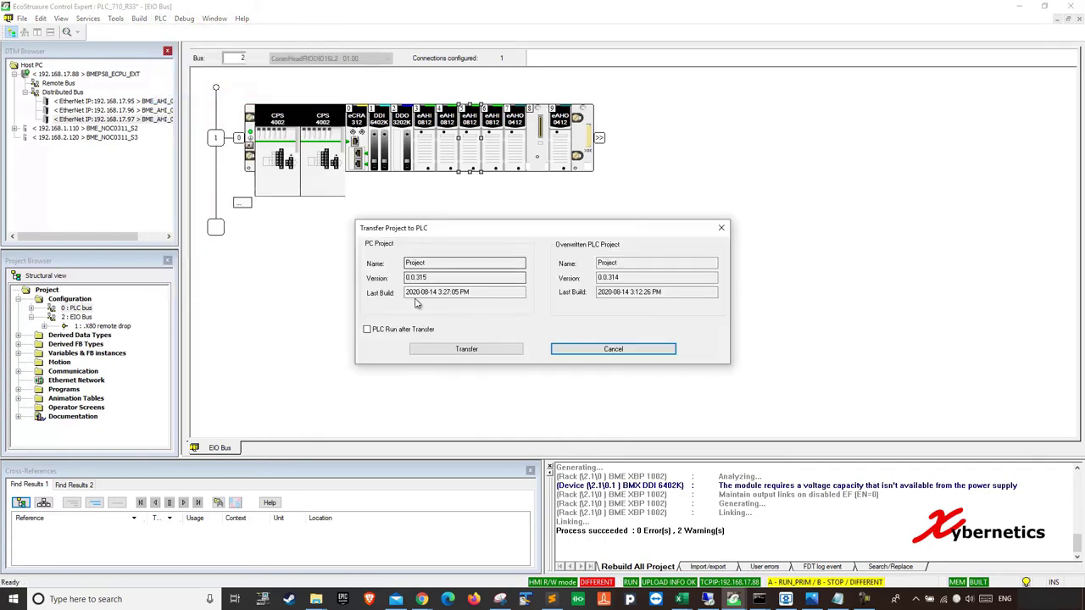
- Download the rebuilt project, set the PLC running, and move the M580 web status page right
click(459, 350)
click(549, 335)
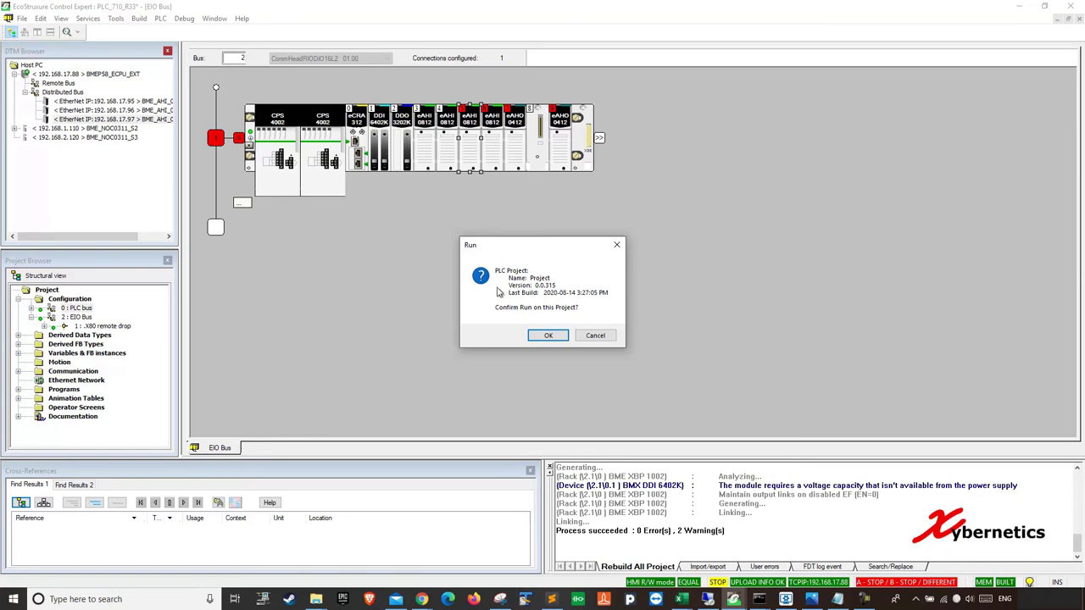
click(549, 335)
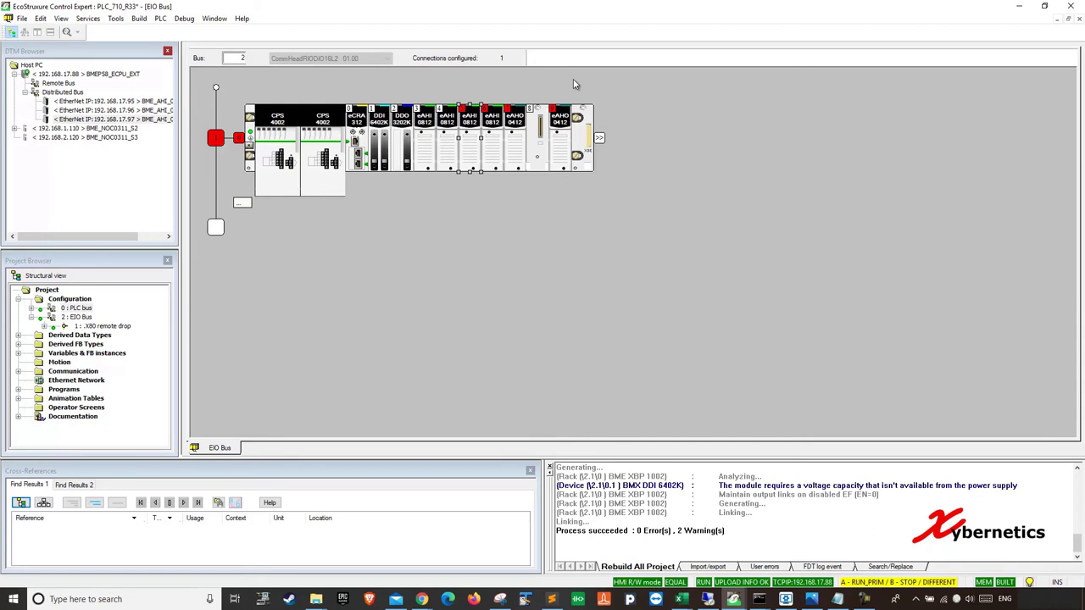
click(421, 599)
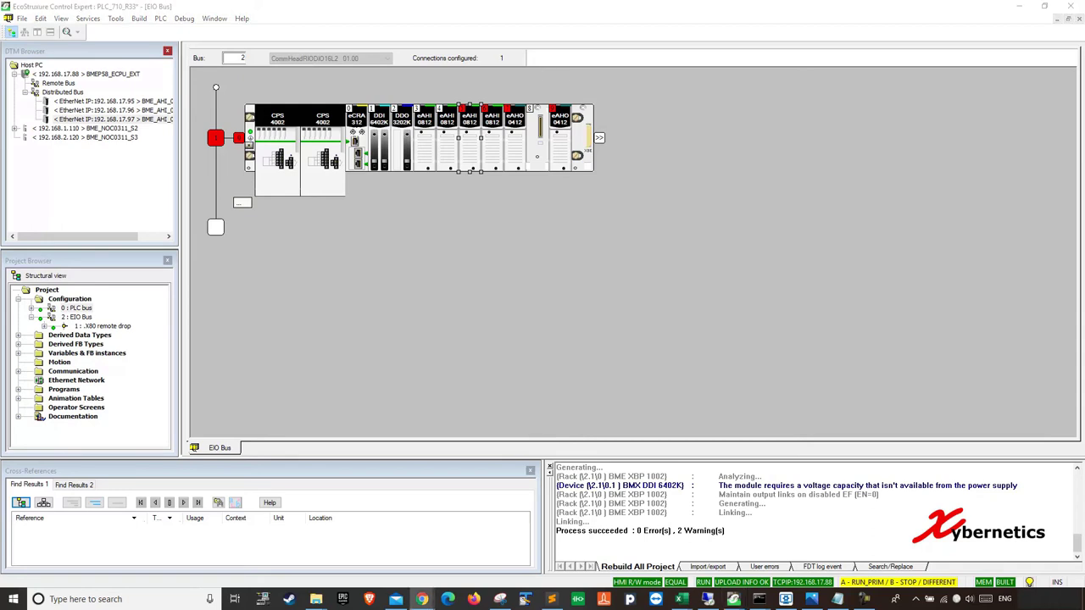
drag(706, 64, 1083, 77)
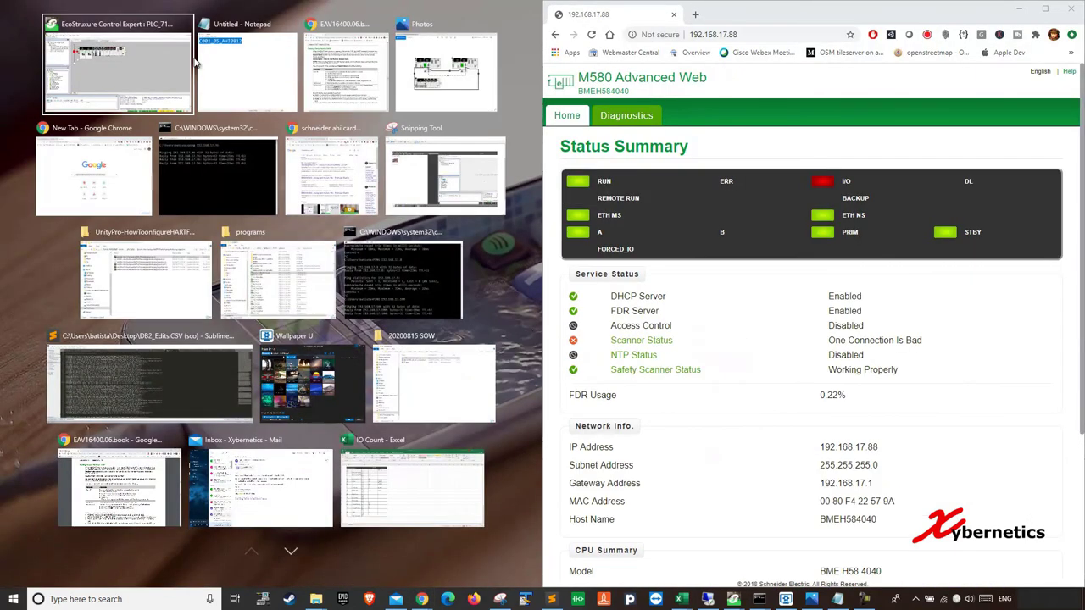
- Open the I/O Scanner status page and confirm device 1 (HSBY Link, 192.168.17.100) is healthy
click(119, 67)
click(746, 34)
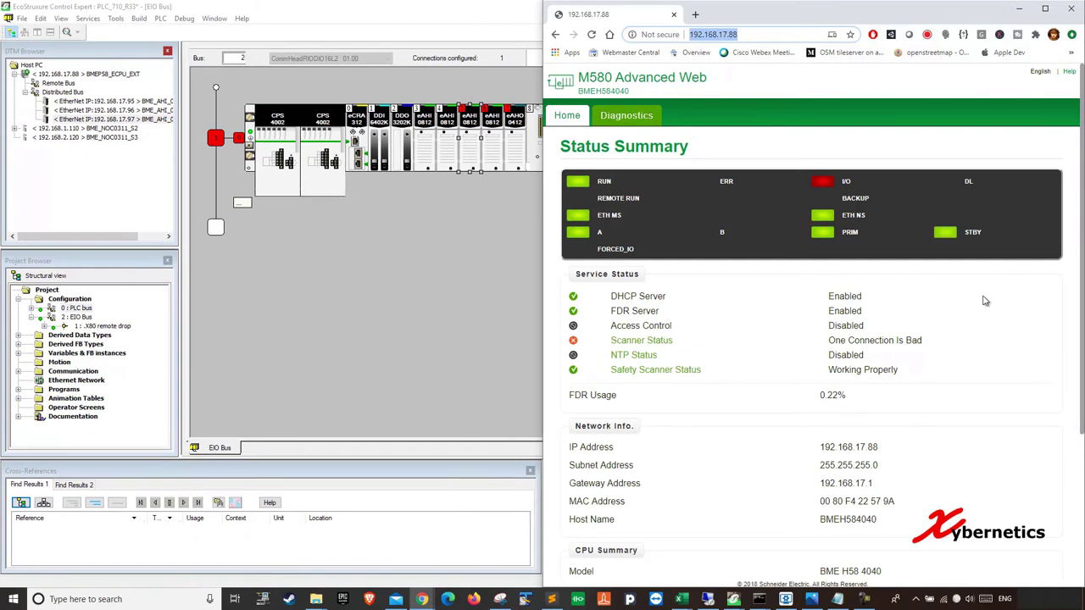
click(860, 135)
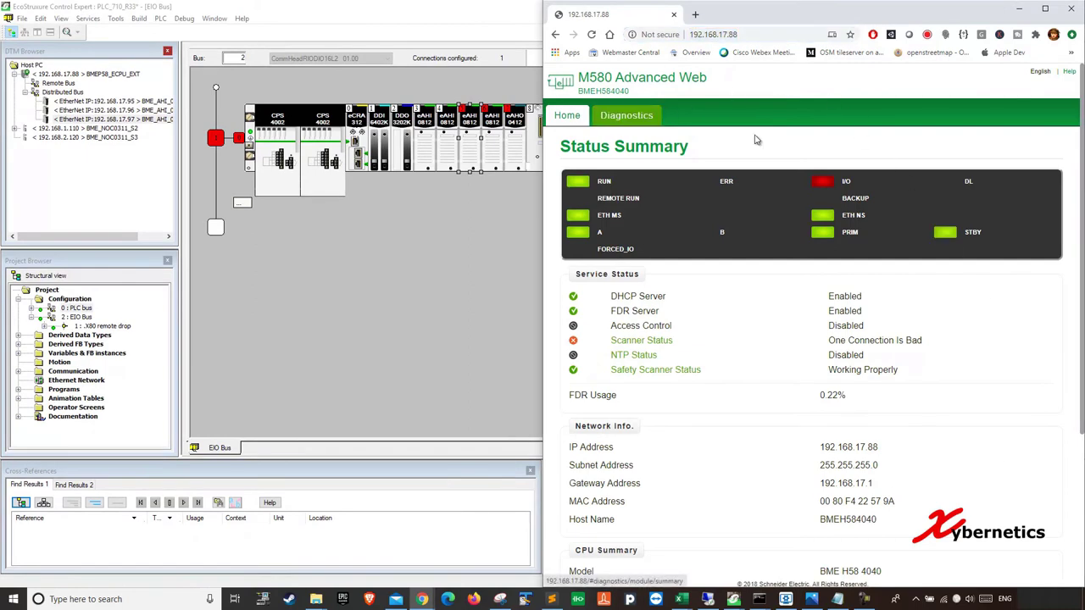
click(664, 348)
click(583, 112)
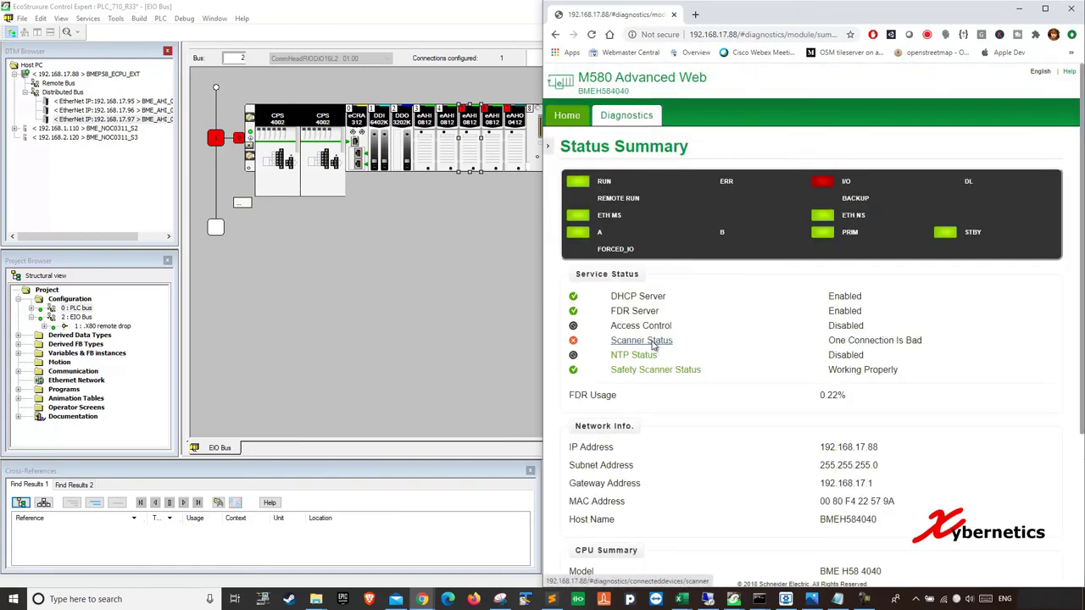
click(651, 342)
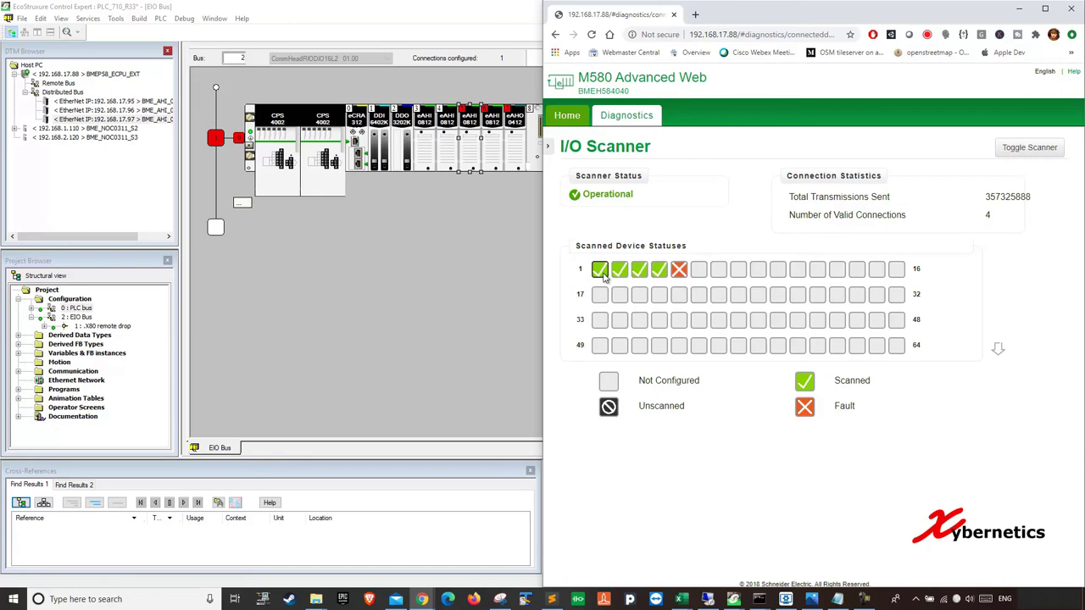
mouse_move(604, 277)
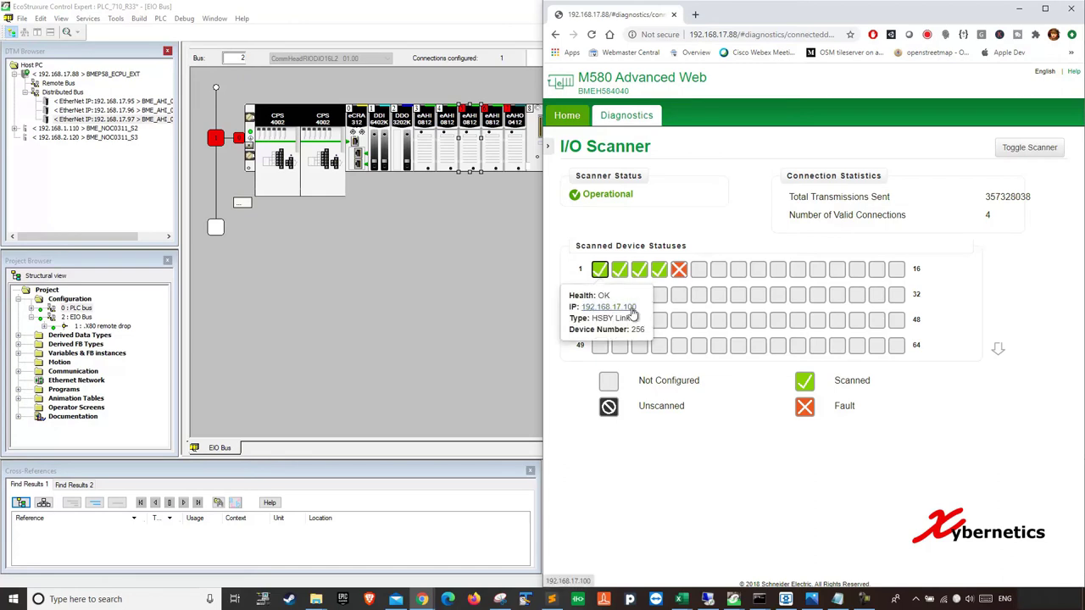
click(358, 362)
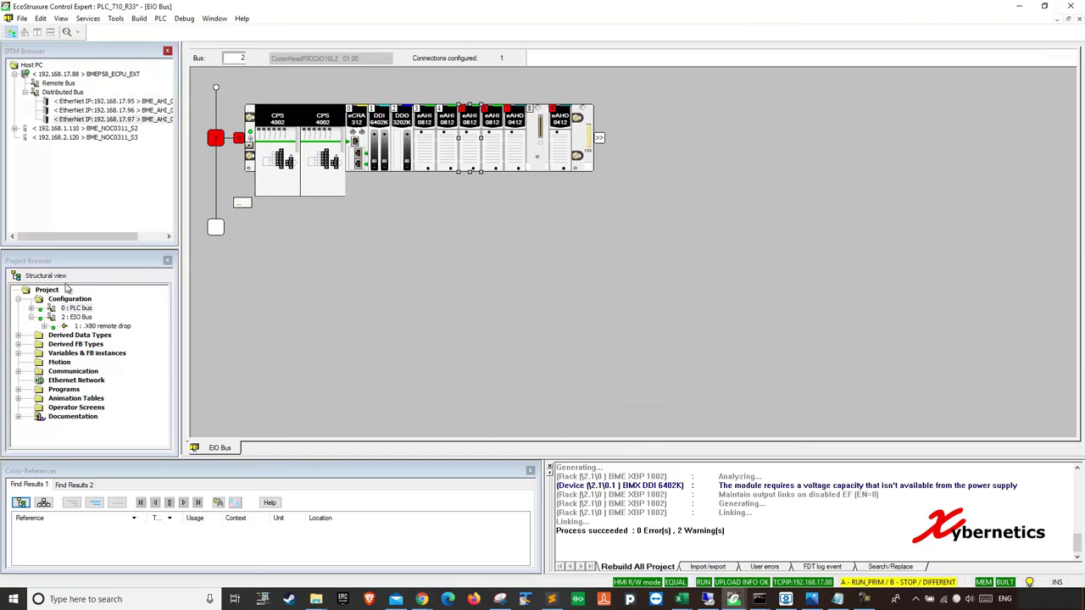
- Show the CPU's IPConfig page (192.168.17.100 / .200) with Control Expert snapped left
double_click(77, 308)
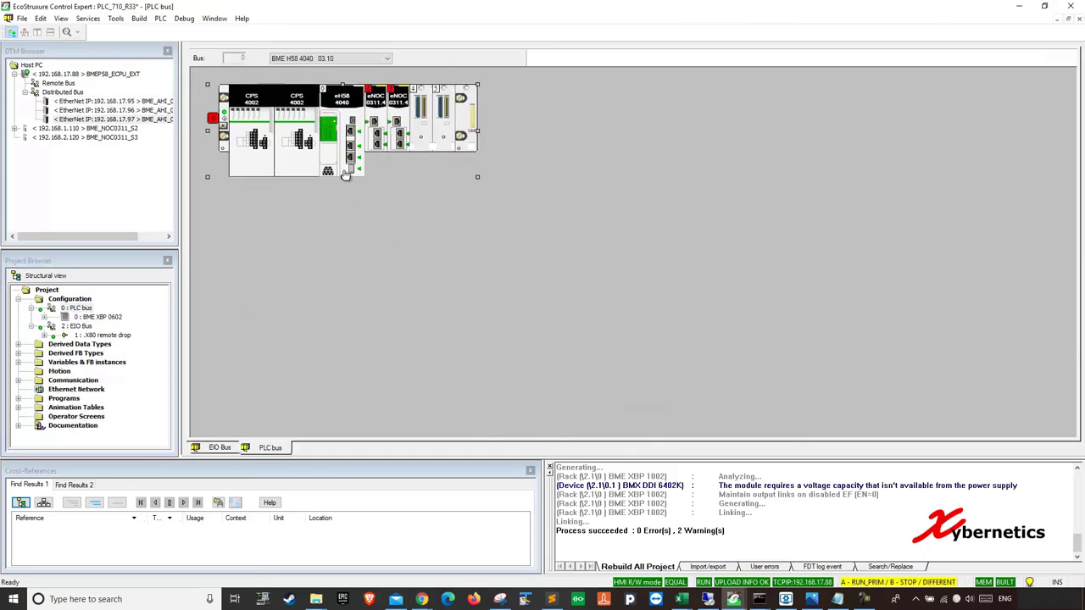
double_click(352, 139)
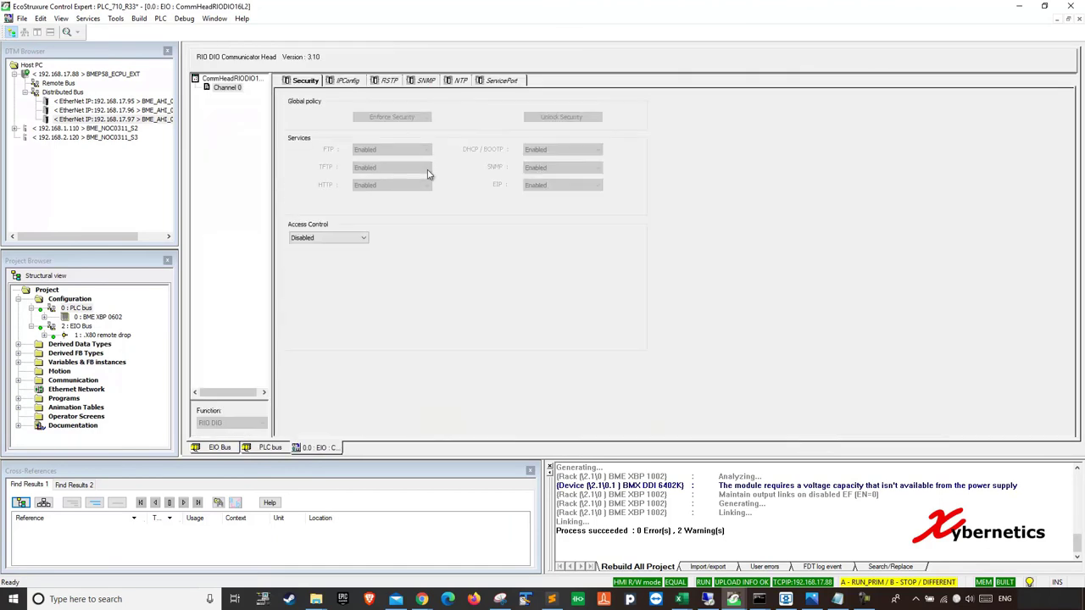
click(350, 84)
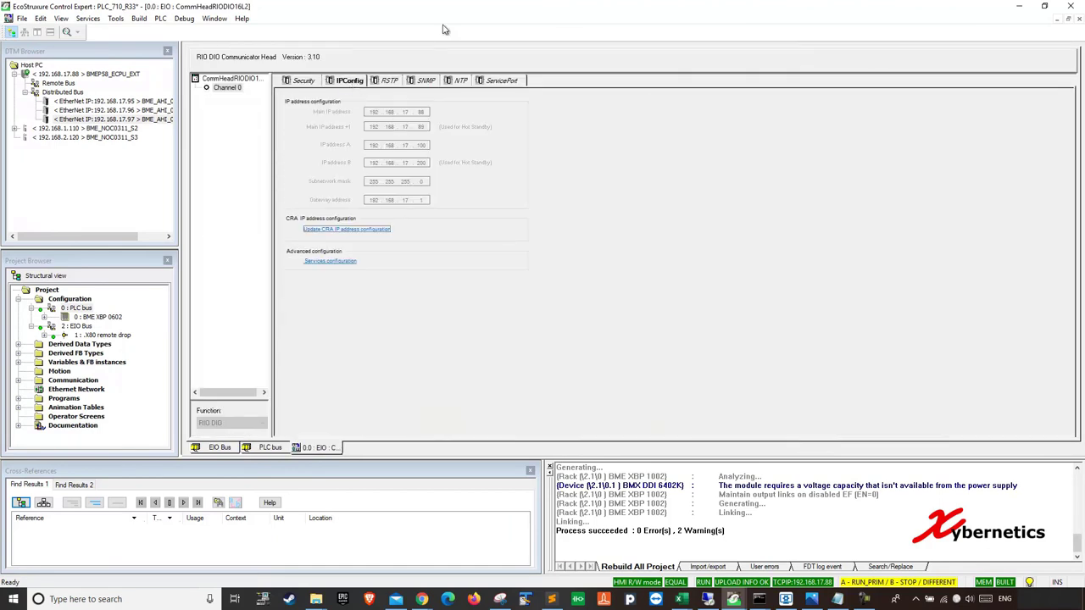
key(super+Left)
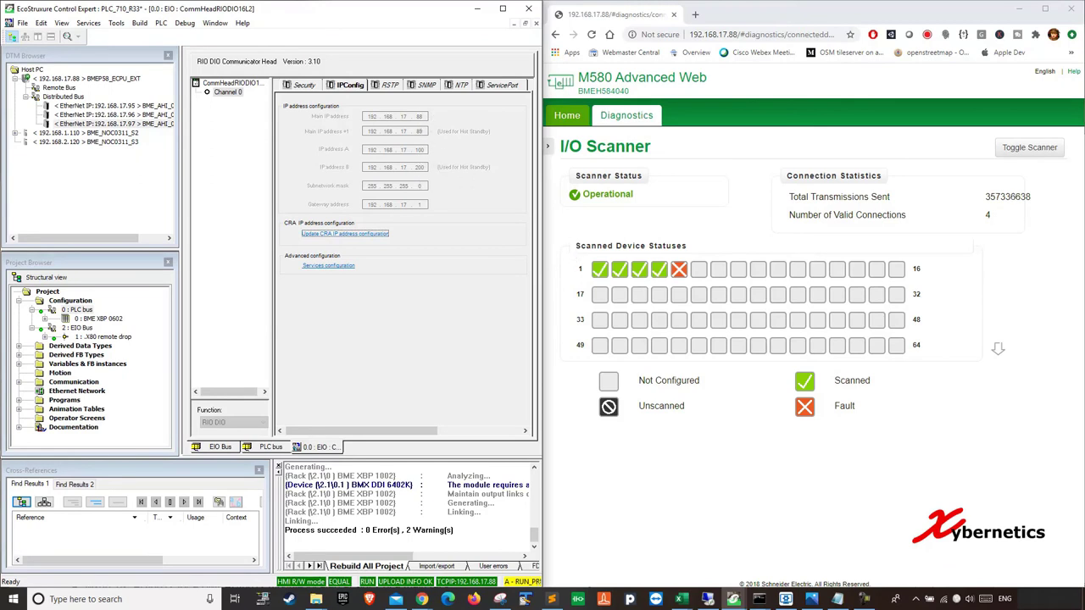
- Compare the architecture diagram with the I/O Scanner devices, noting 192.168.17.97 as NOK
key(alt+Tab)
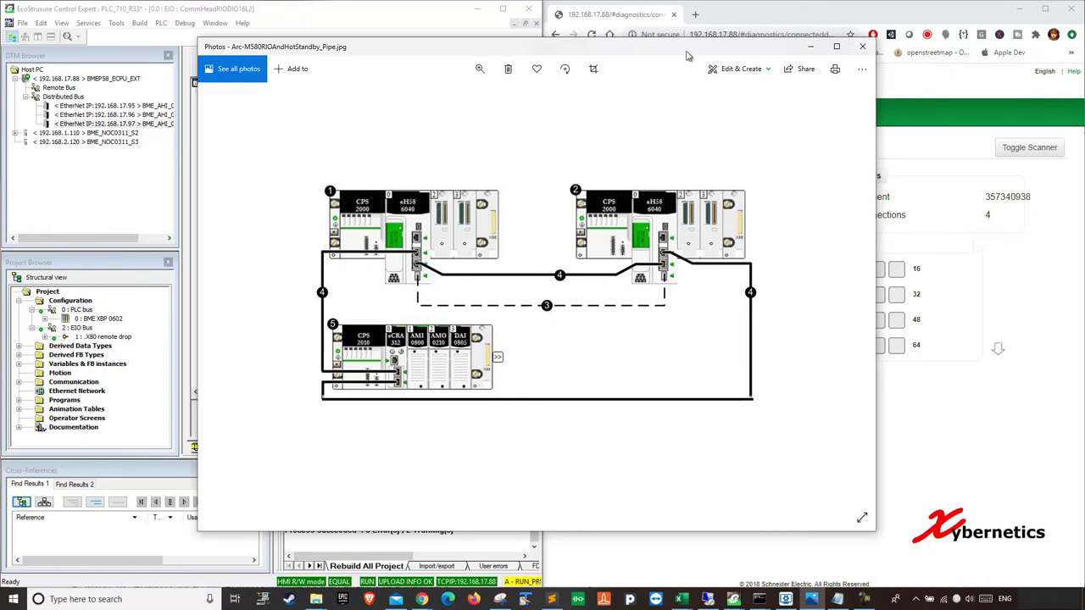
key(alt+F4)
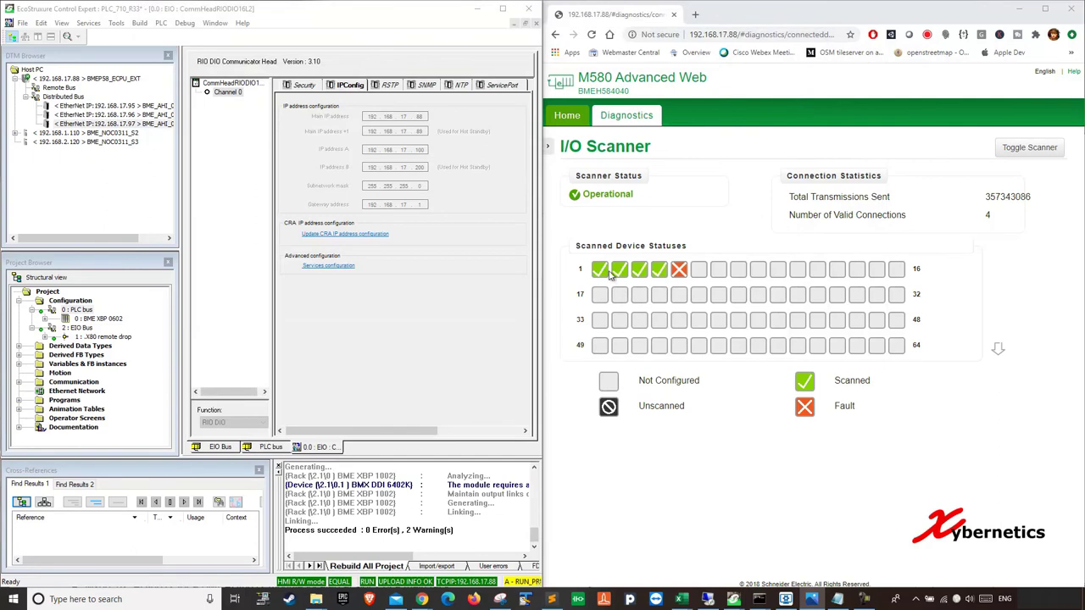
click(605, 280)
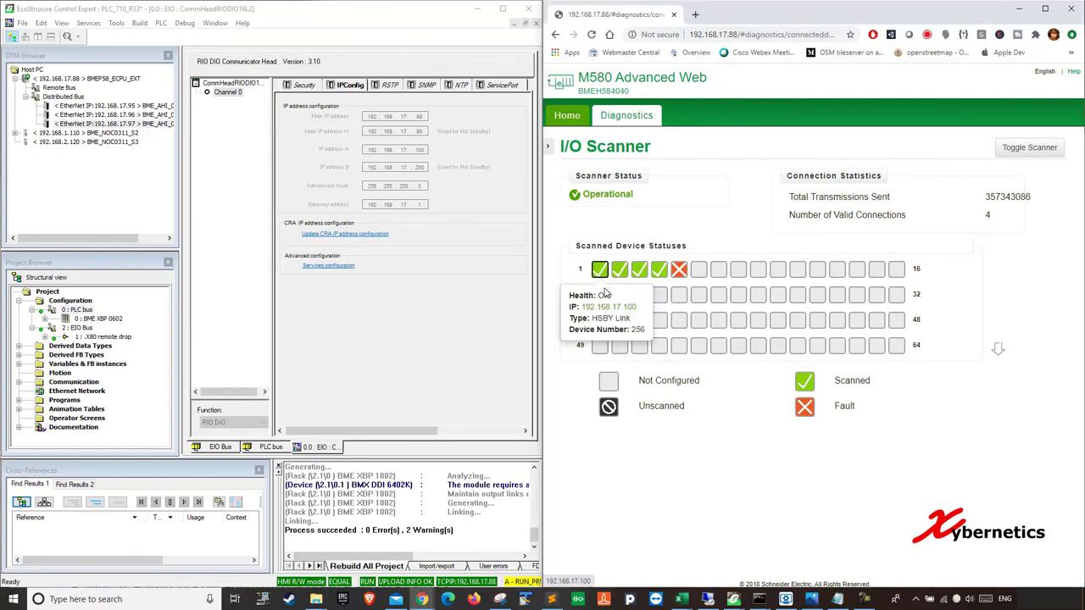
mouse_move(660, 272)
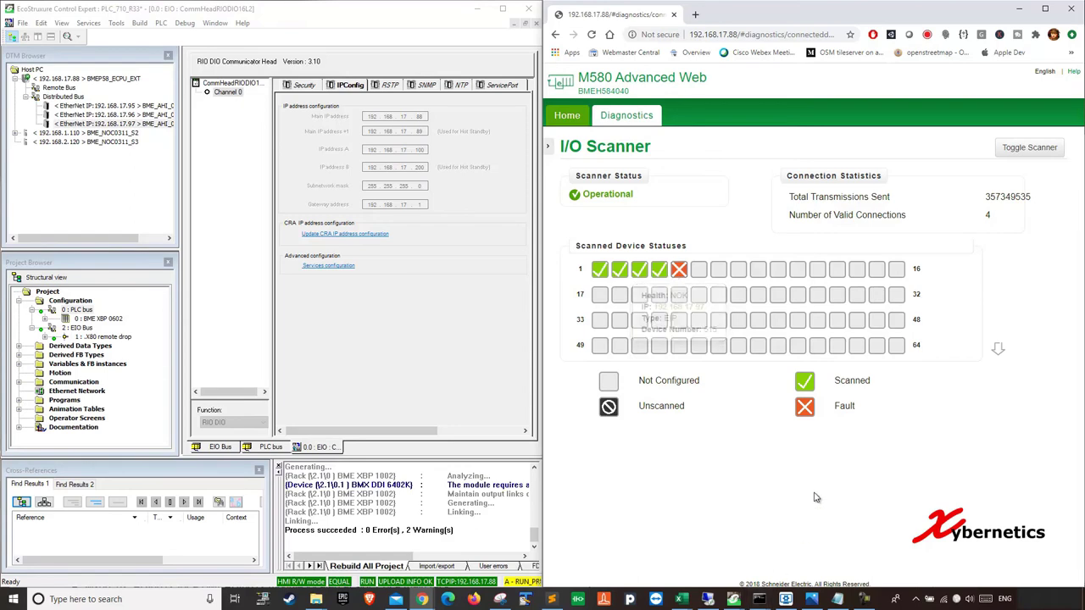
key(super+r)
- Launch Command Prompt and resize it beside the I/O Scanner device grid
key(Return)
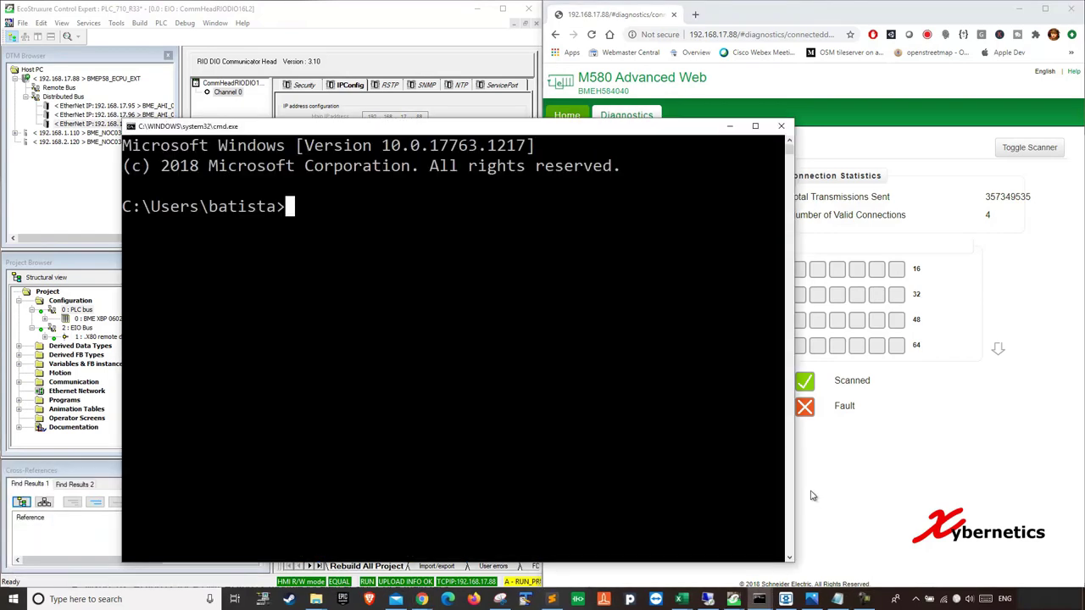
drag(795, 216, 619, 193)
drag(544, 125, 454, 171)
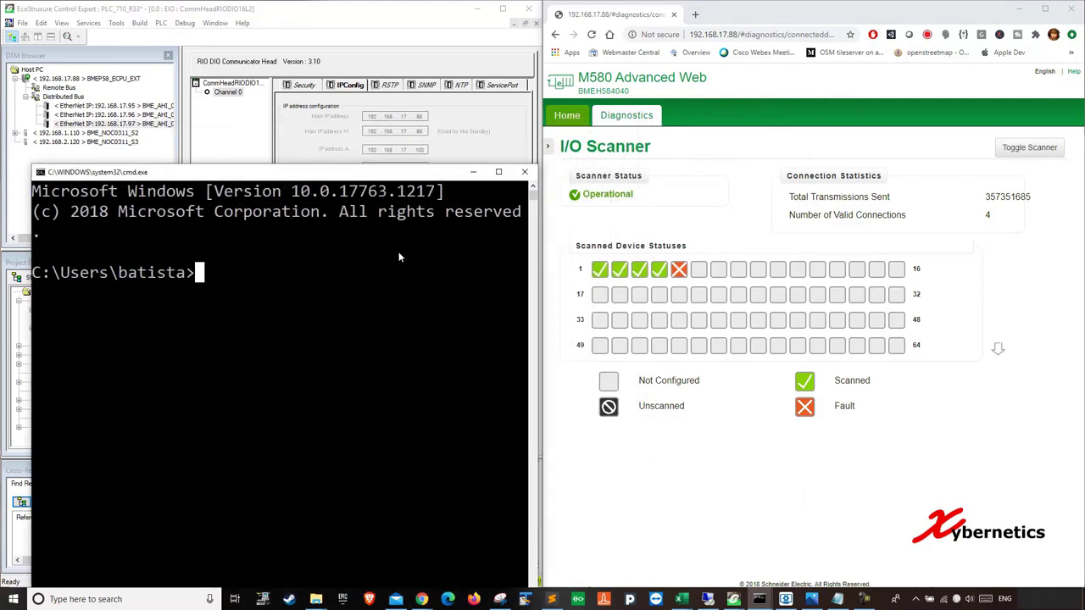
click(578, 273)
mouse_move(608, 276)
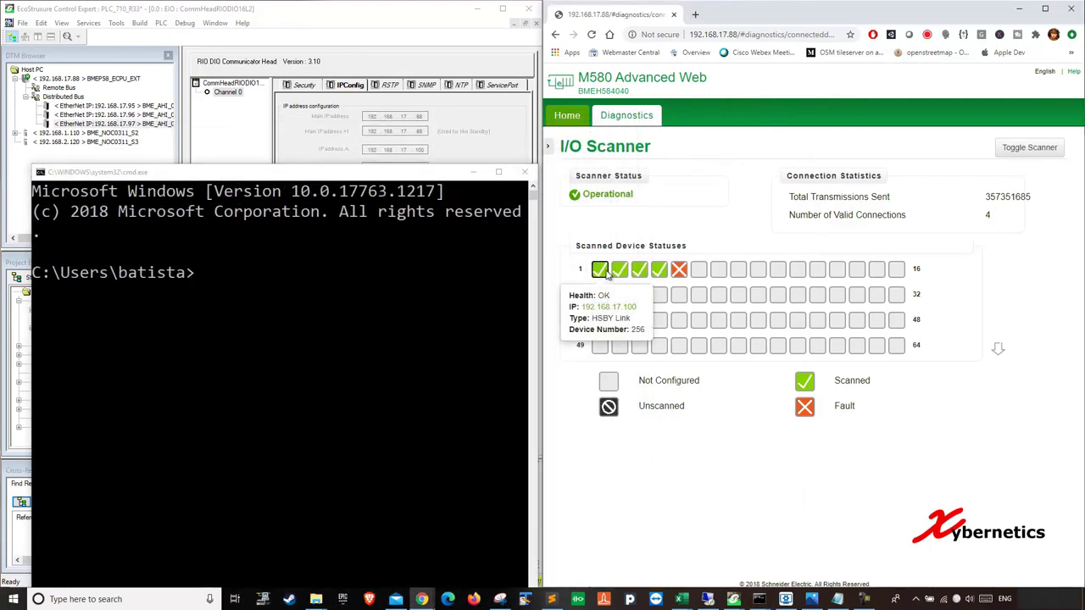
click(440, 313)
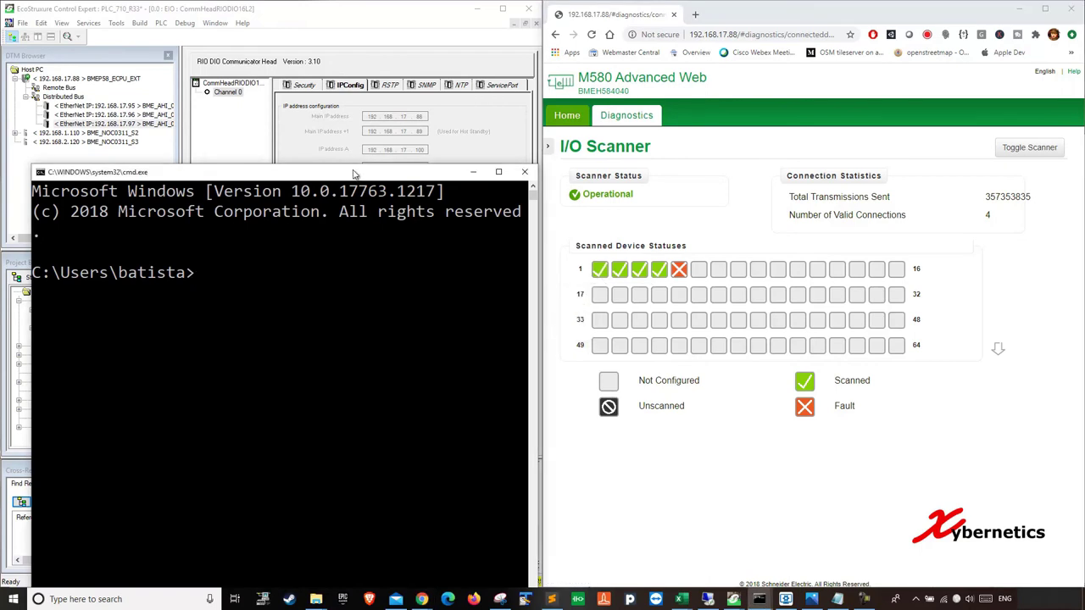
- Ping 192.168.17.100, getting 4 of 4 replies, then return to Control Expert
drag(351, 175, 343, 93)
click(212, 194)
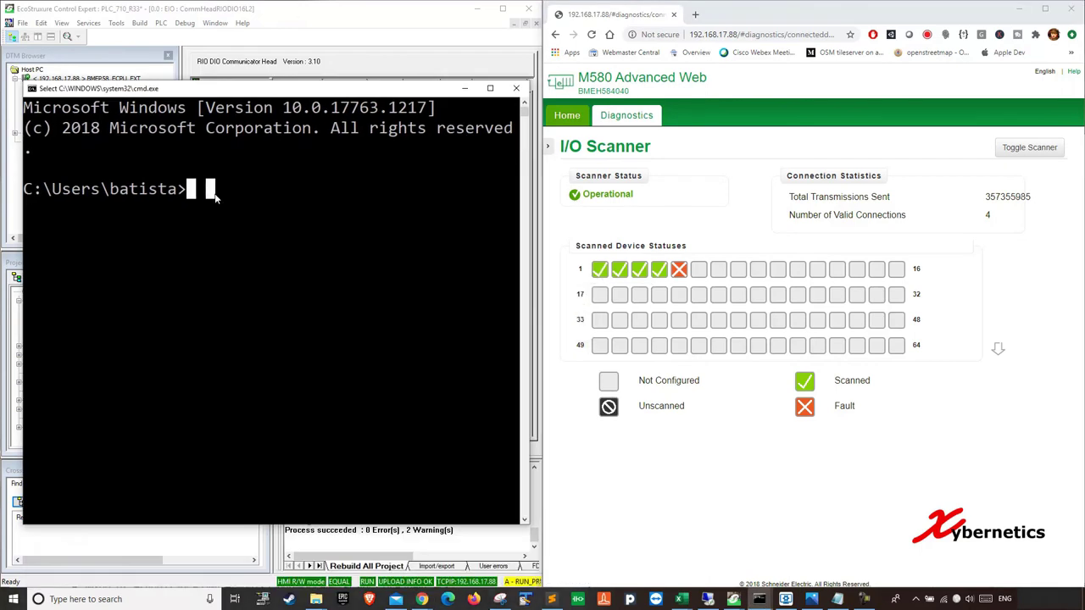
text(ping 192.)
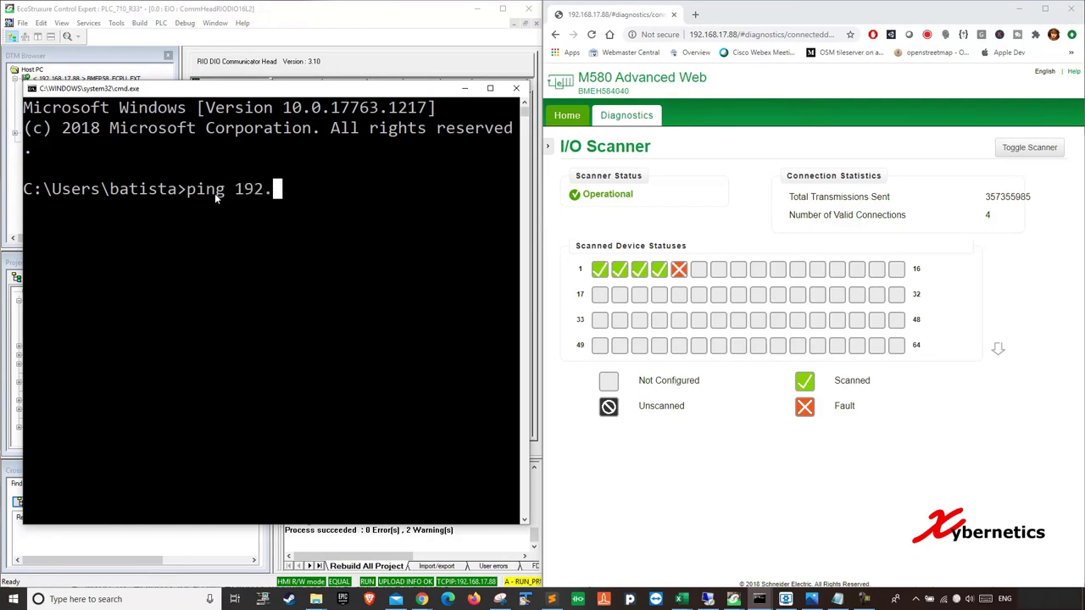
text(168.17.100)
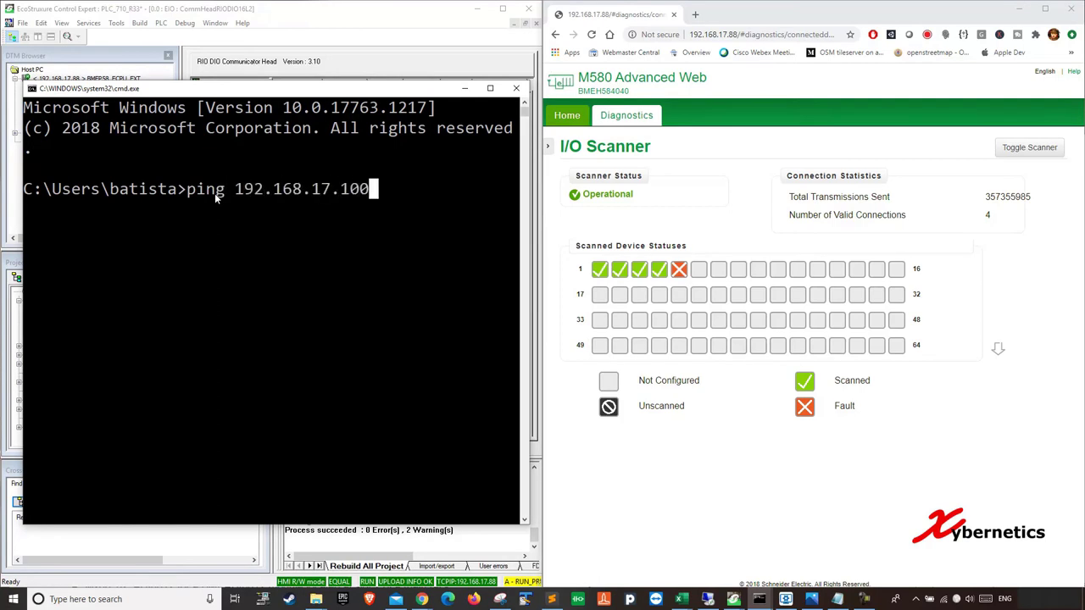
key(Return)
click(644, 236)
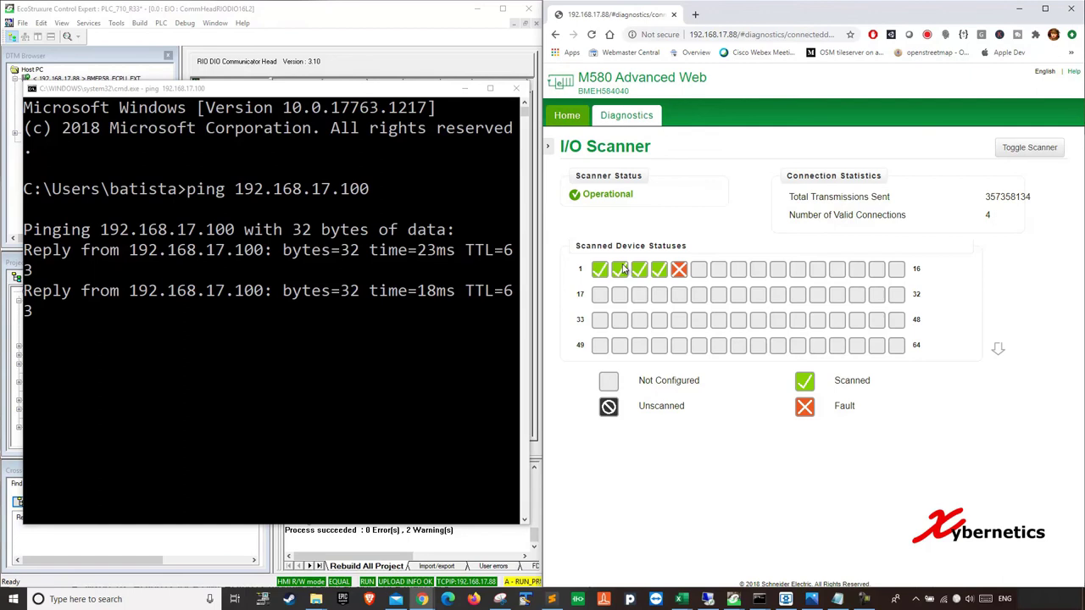
mouse_move(621, 272)
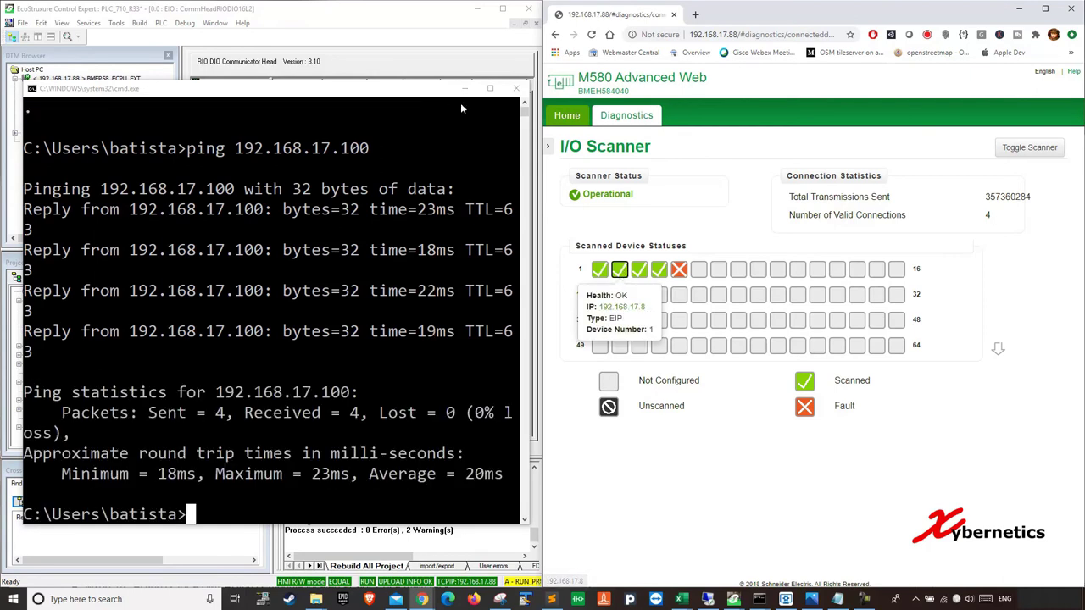
click(438, 64)
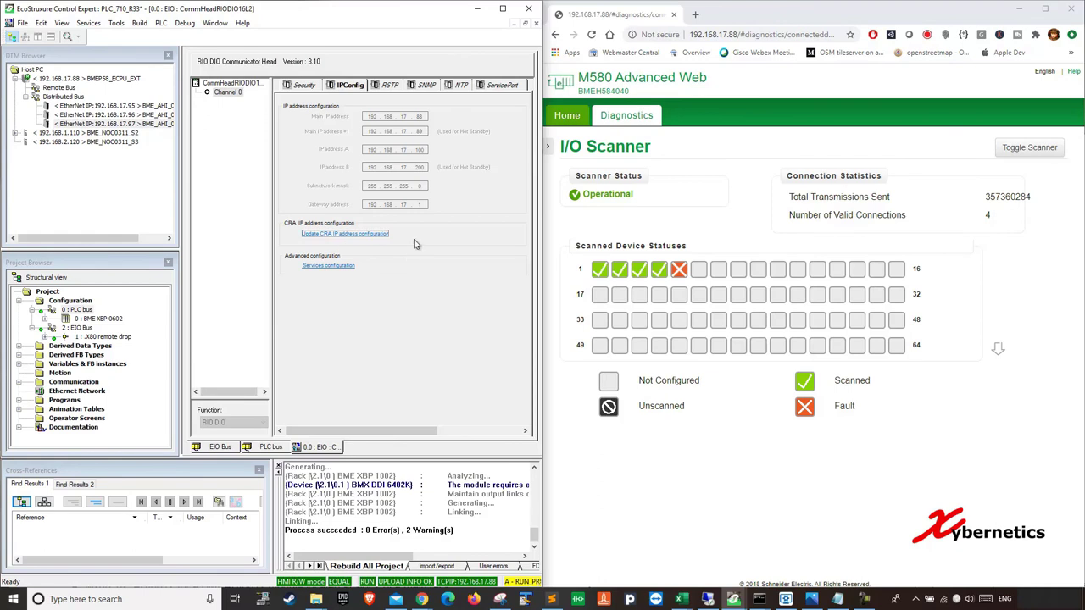
- Open the BMECRA_001 remote drop adapter's parameters, showing IP 192.168.17.8
click(536, 23)
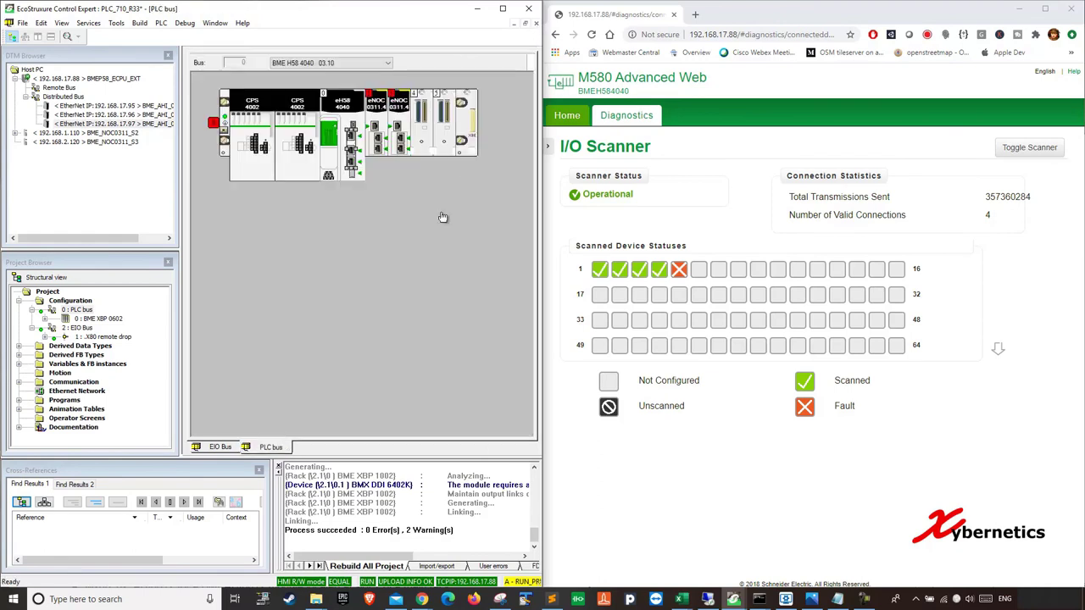
click(217, 447)
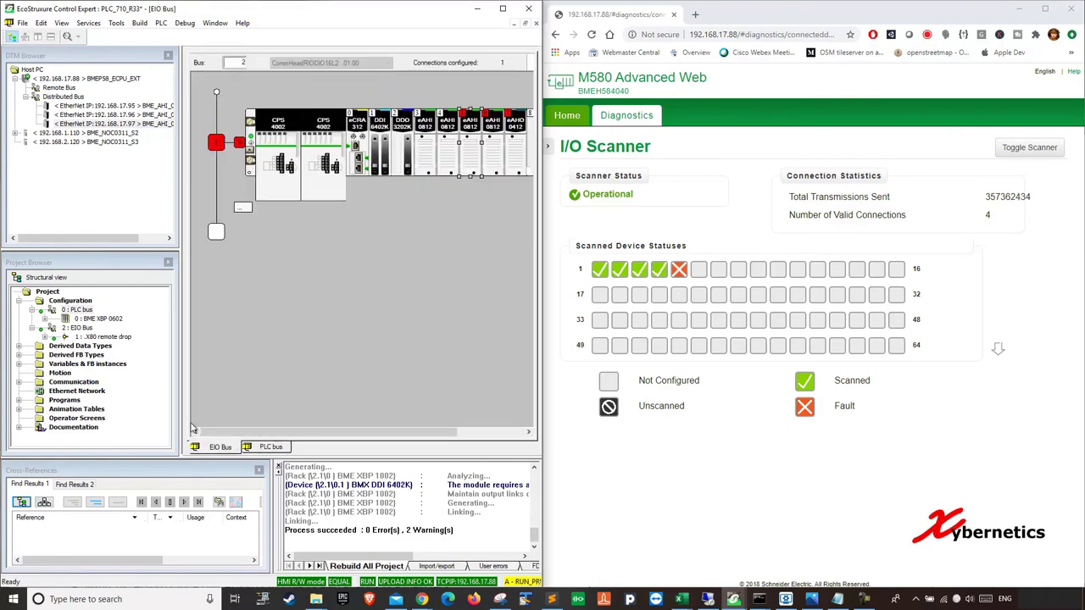
double_click(79, 328)
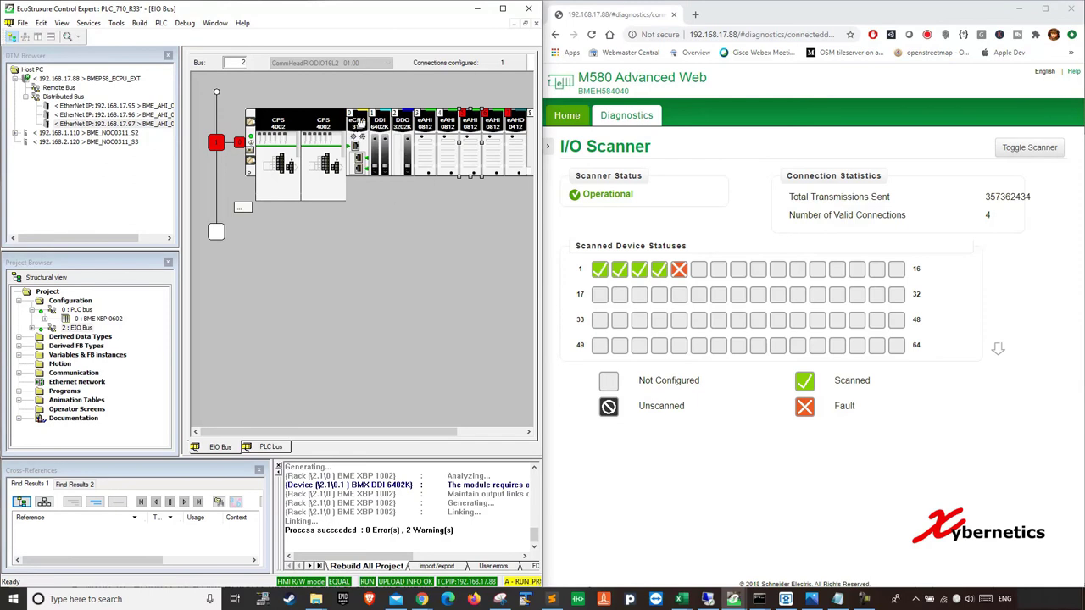
double_click(361, 121)
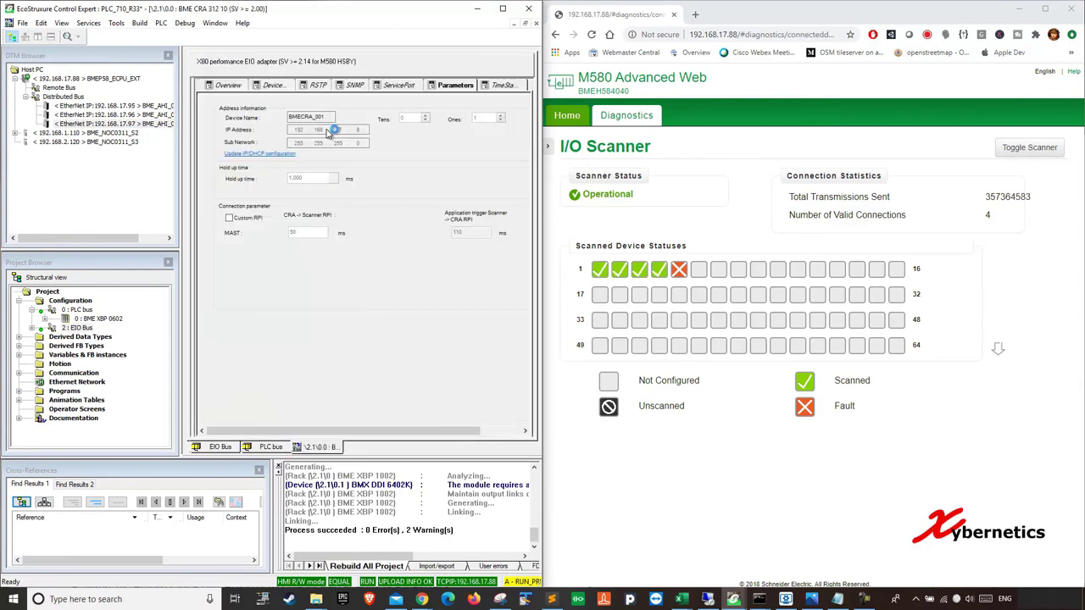
- Bring the ping console back in front and shift it down slightly
mouse_move(620, 269)
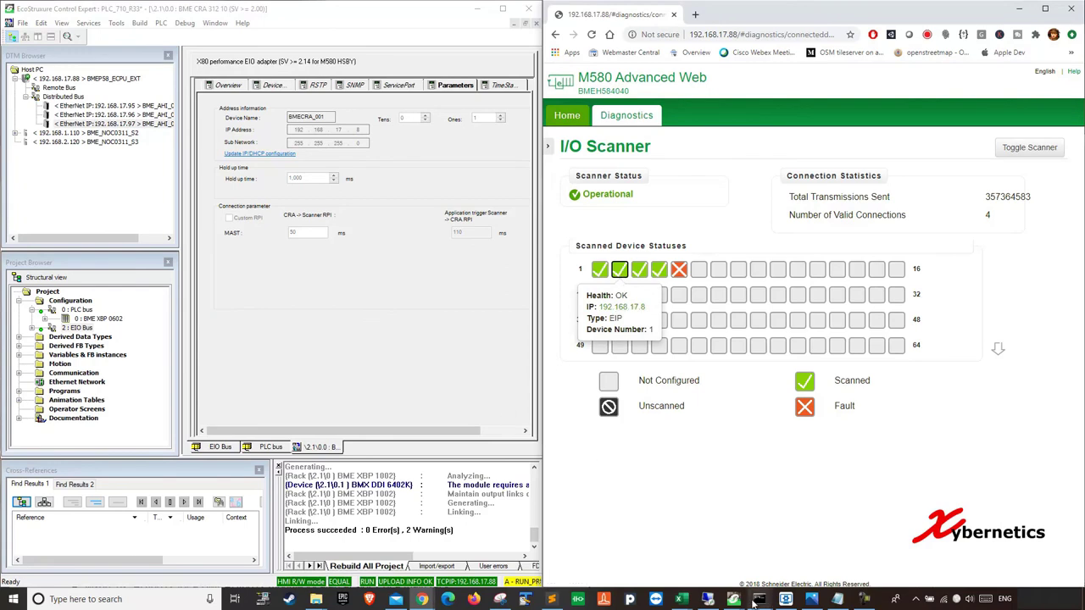
mouse_move(759, 599)
click(761, 551)
drag(343, 88, 345, 119)
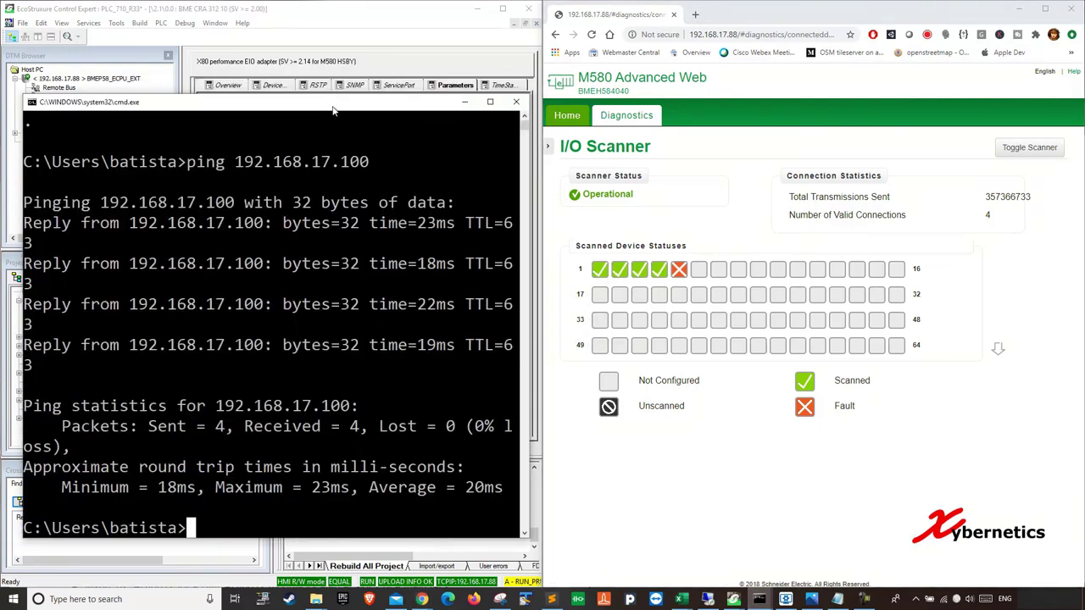
- Ping 192.168.17.8 (4 of 4 replies, 21 ms average) and move the console right
key(Up)
key(BackSpace)
key(BackSpace)
key(BackSpace)
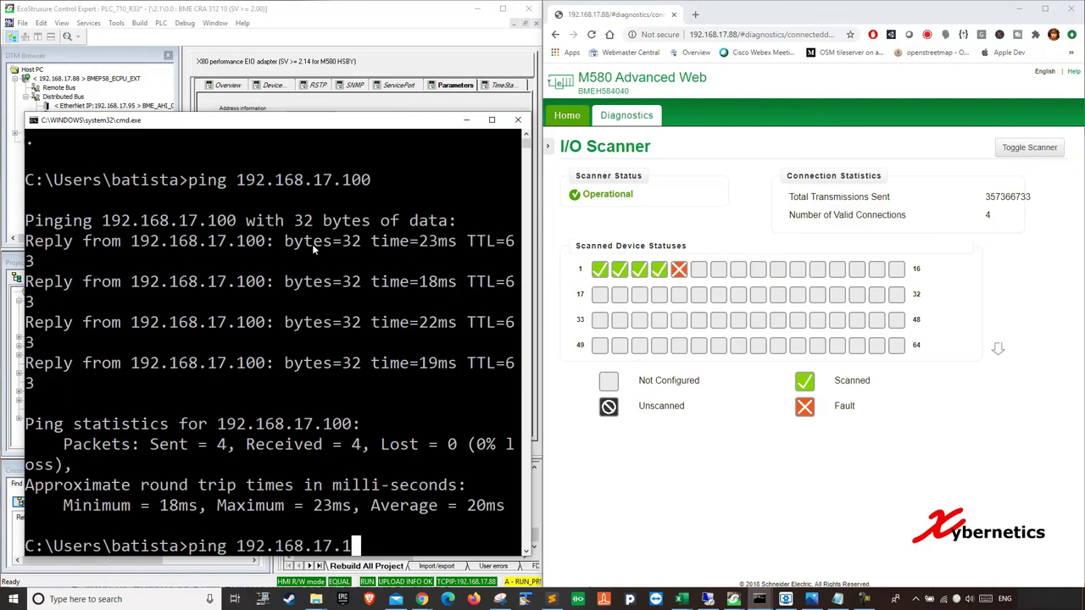
text(8)
key(Return)
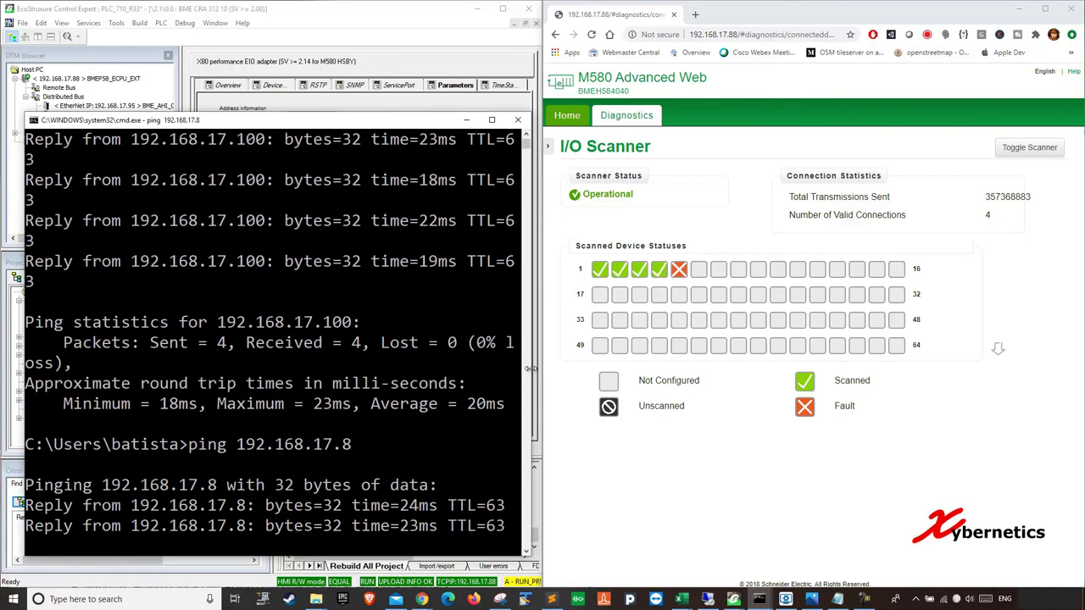
click(627, 254)
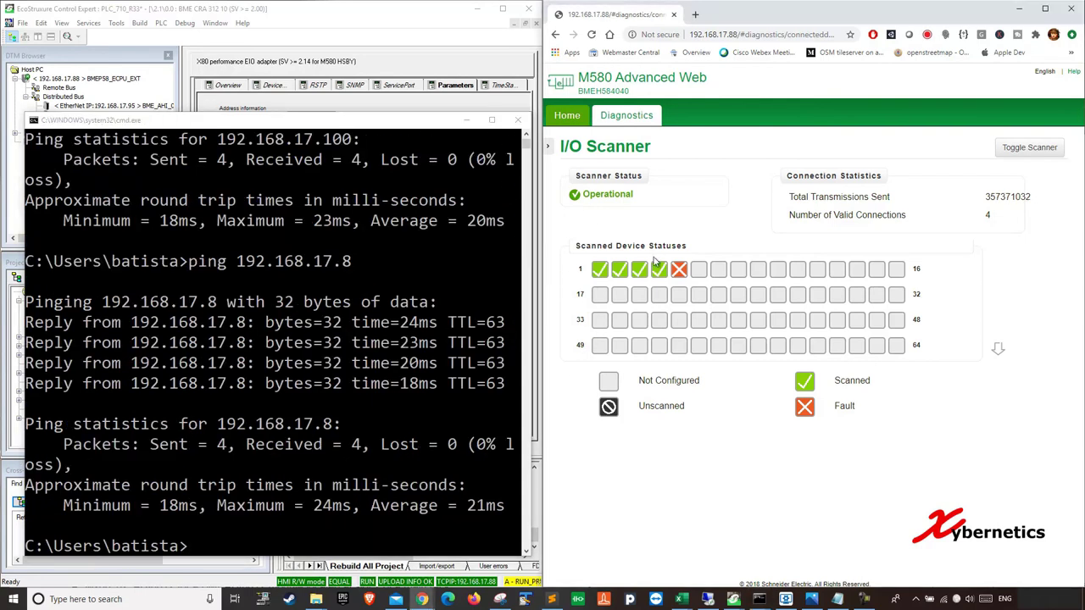
mouse_move(643, 271)
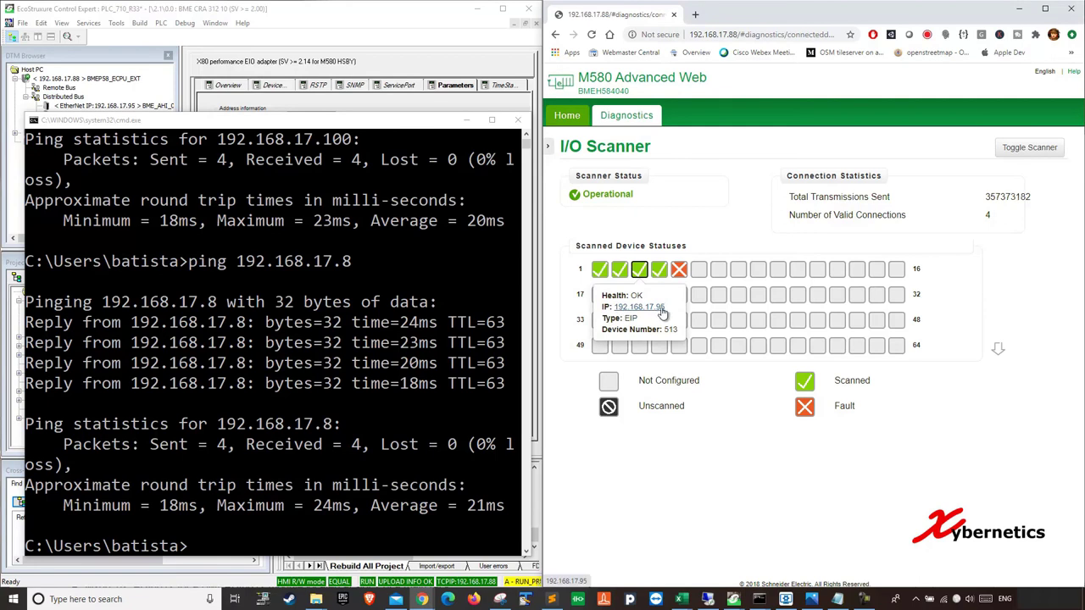
drag(469, 118, 827, 146)
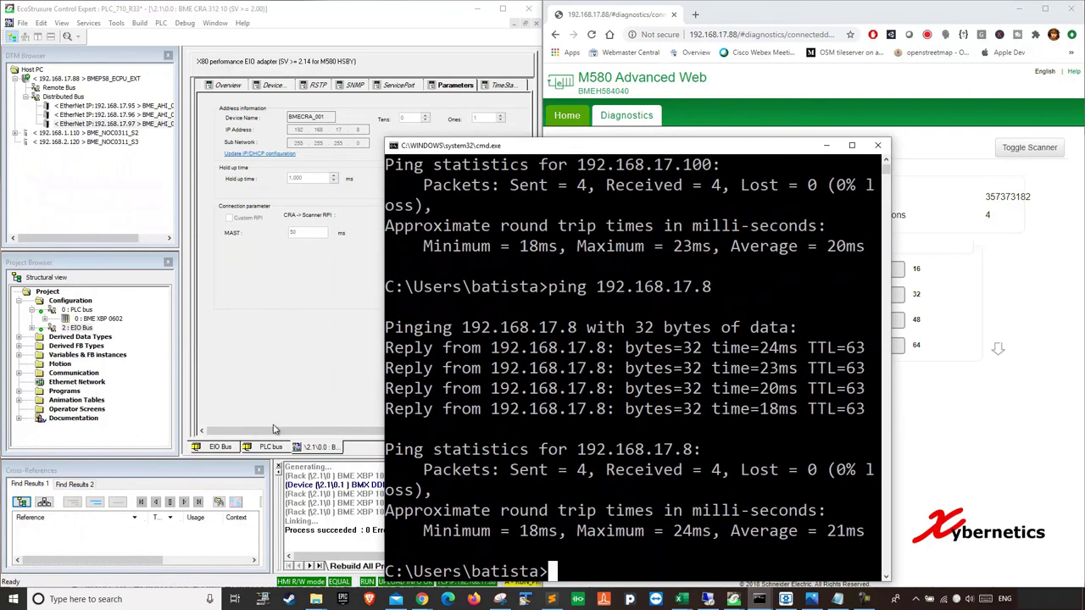
- Show the EIO Bus rack's slot-4 eAHI 0812, shifting the console left to reveal the I/O Scanner
click(219, 447)
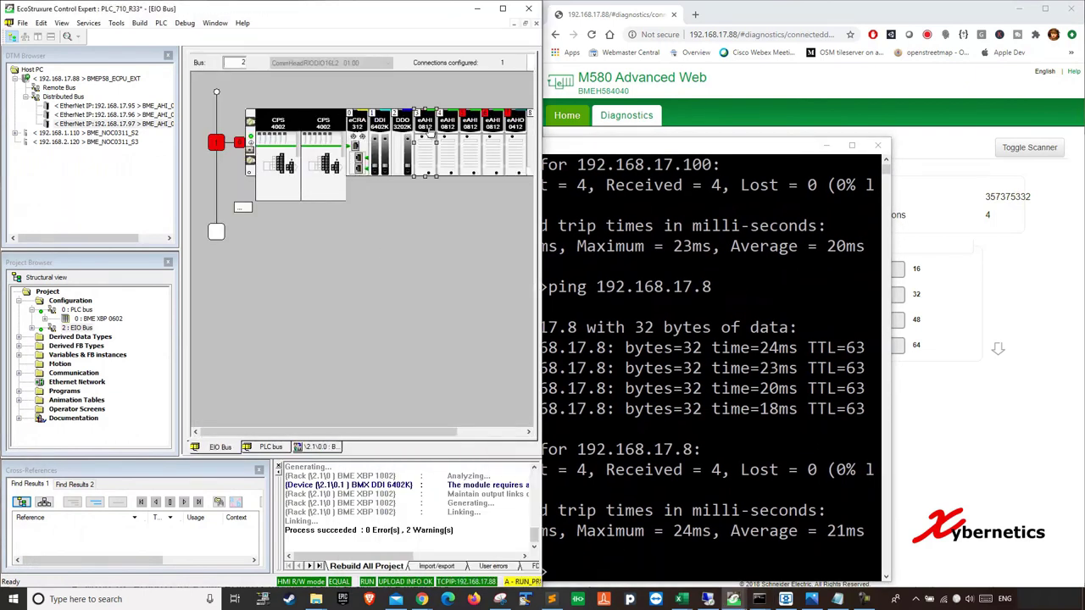
click(447, 131)
drag(657, 151, 331, 139)
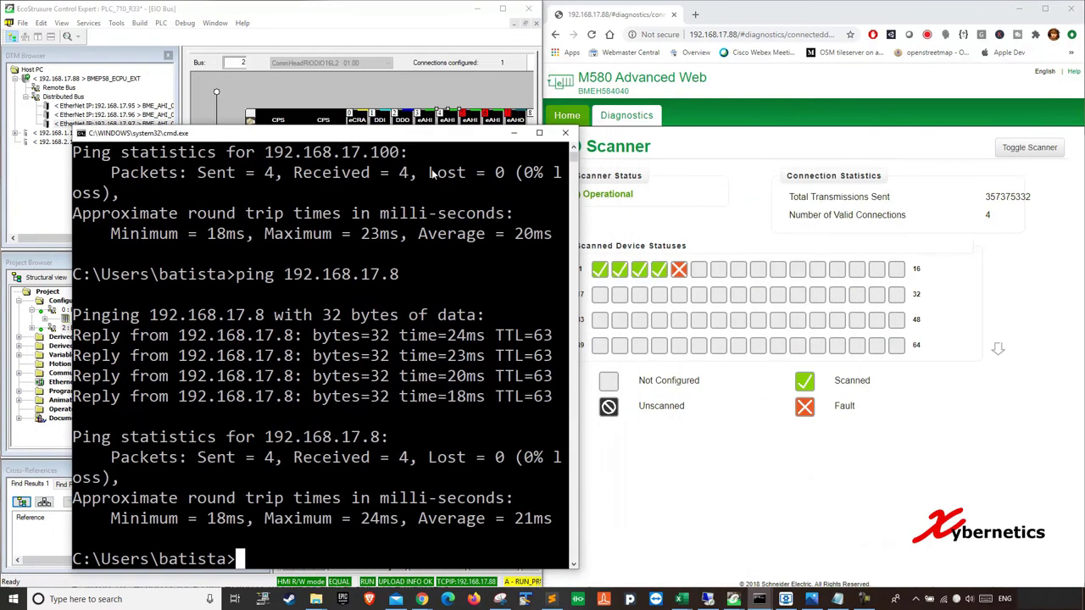
click(655, 274)
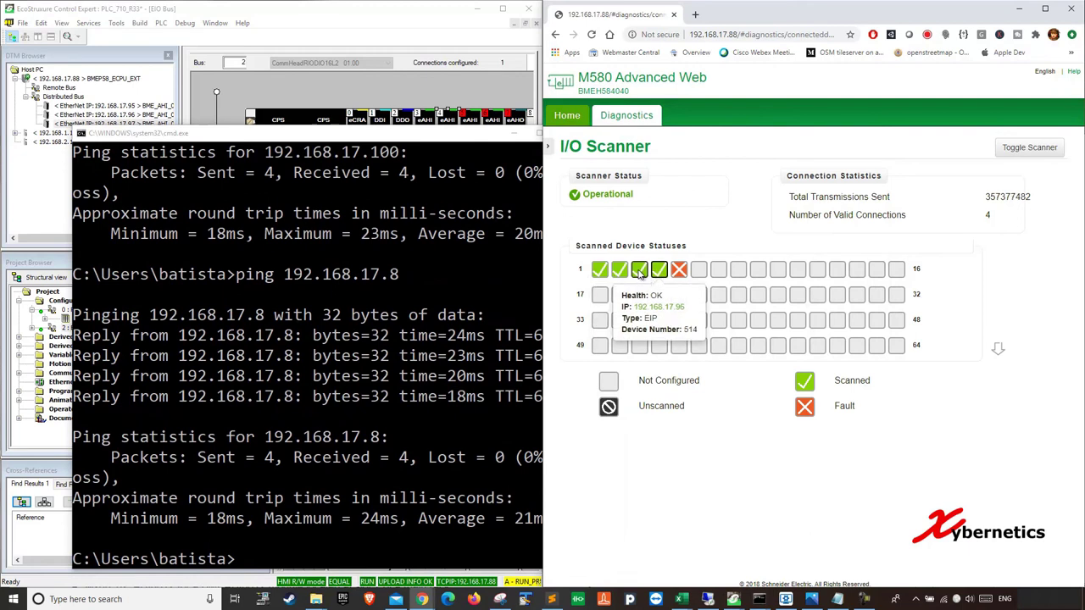
click(390, 437)
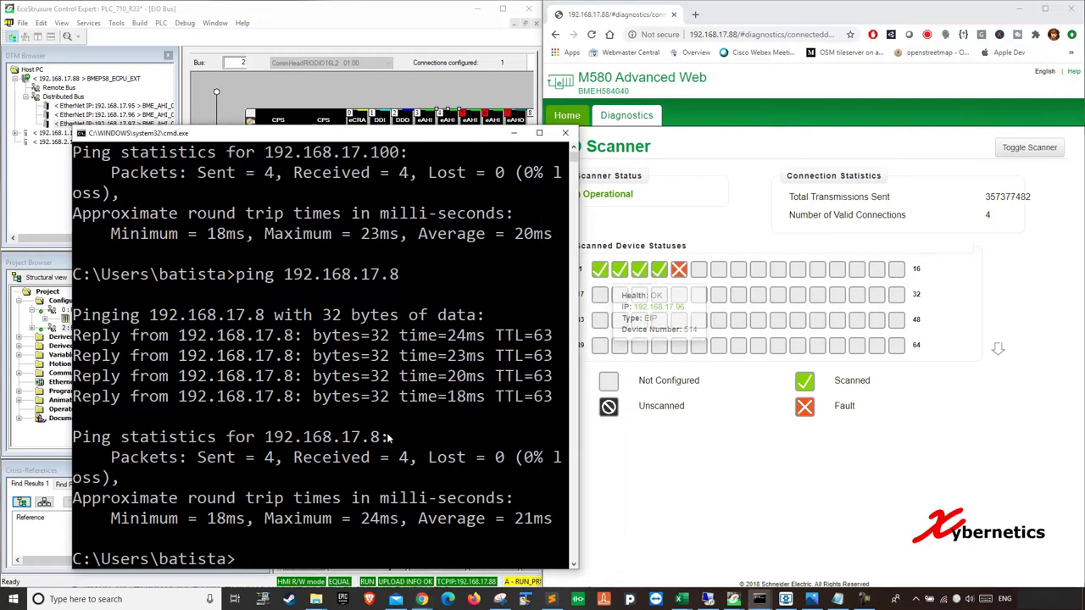
- Ping 192.168.17.96 and 192.168.17.97, both answering 4 of 4, and check scanner health
key(Up)
key(BackSpace)
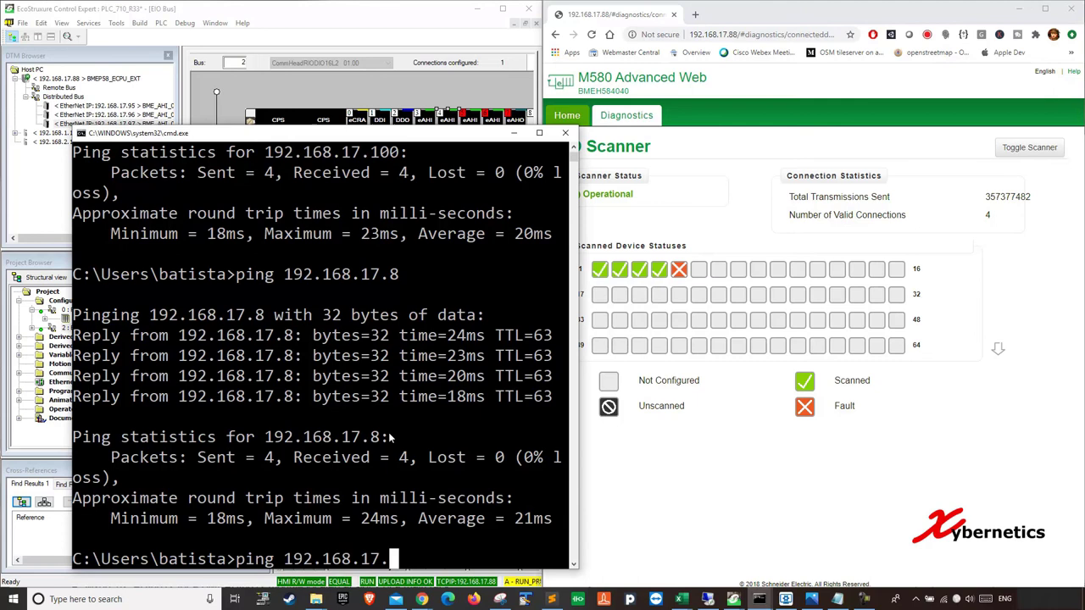
text(96)
key(Return)
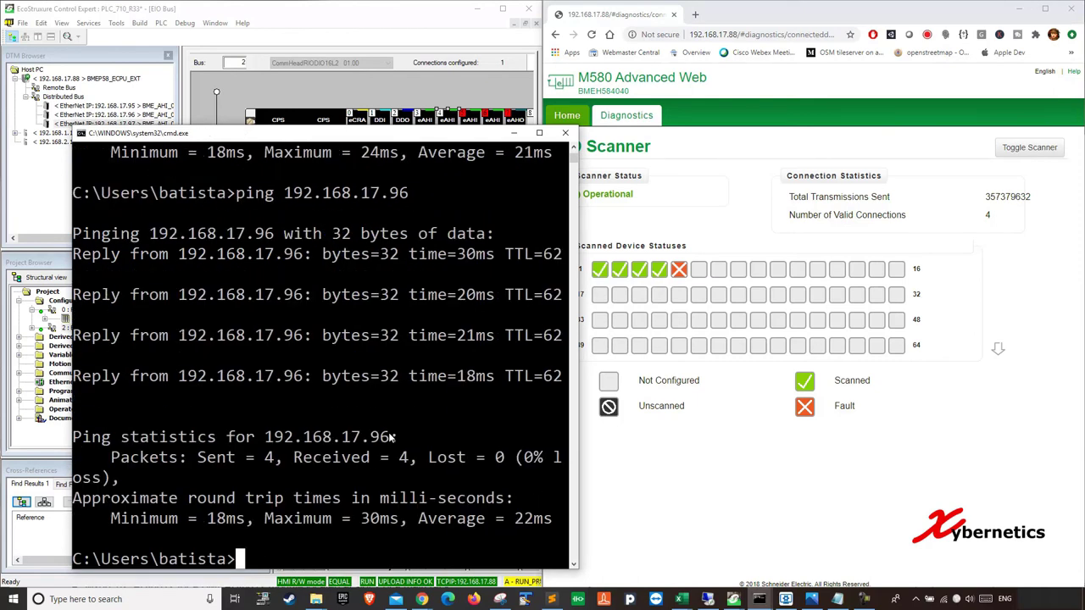
key(Up)
key(BackSpace)
text(7.97)
key(Return)
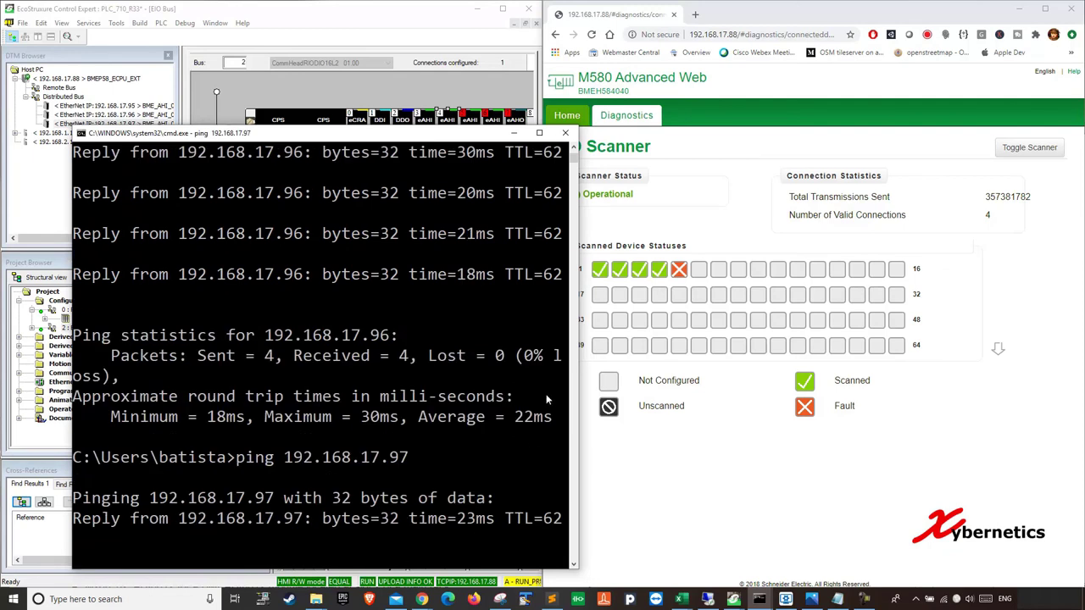
click(660, 272)
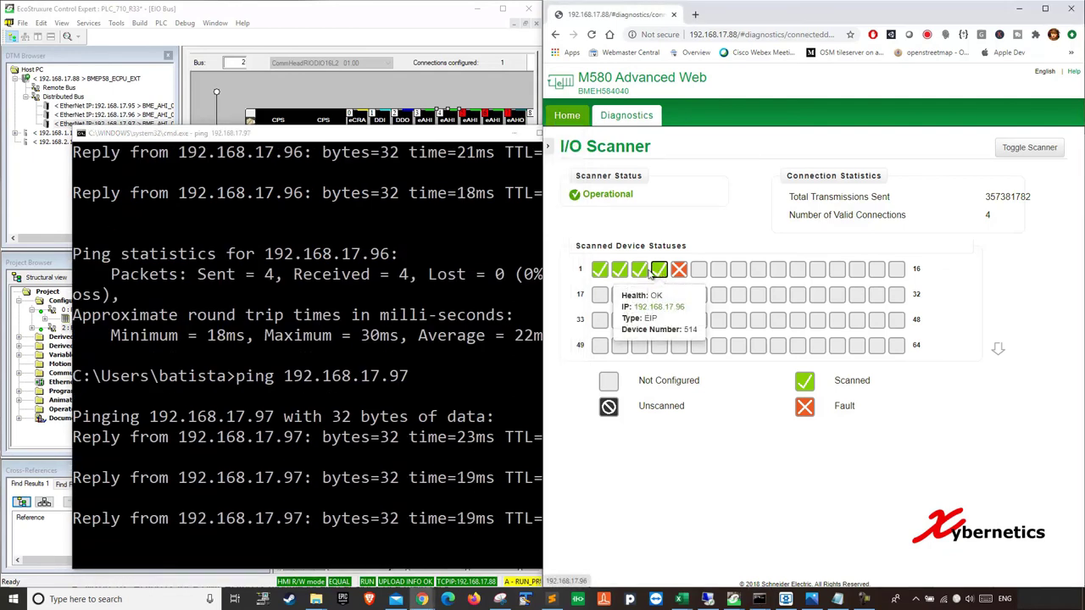
- Ping 192.168.17.95 and inspect the third scanned device's health details
click(430, 317)
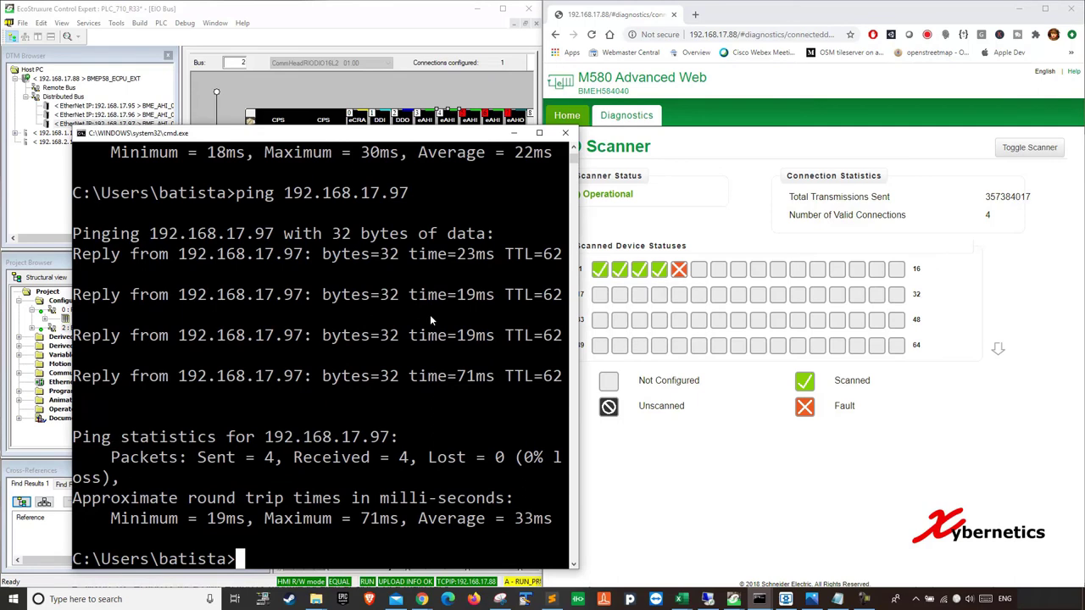
key(Up)
key(BackSpace)
text(5)
key(Return)
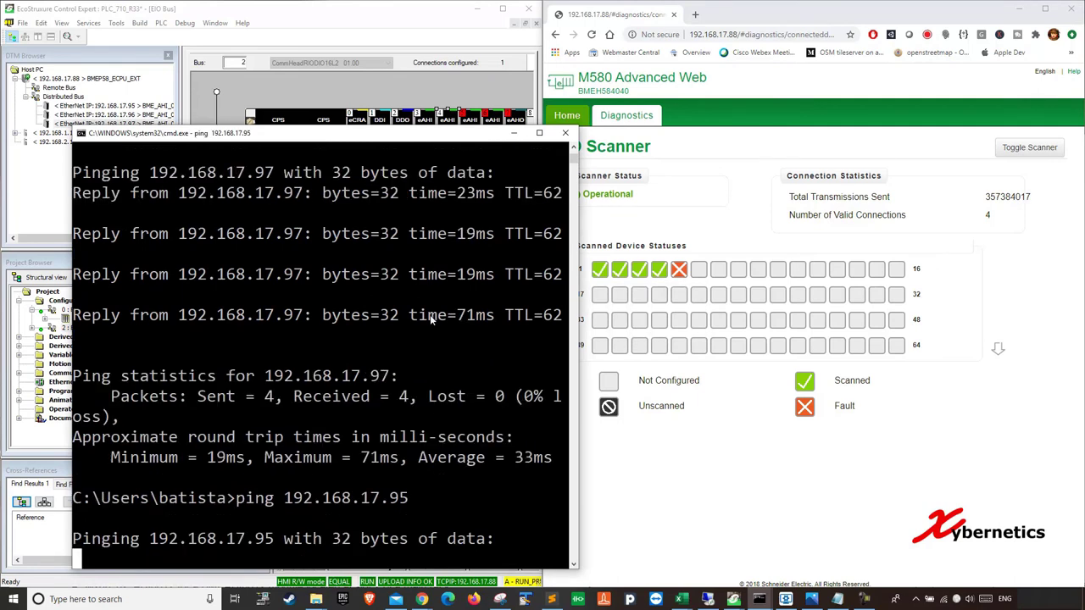
click(634, 273)
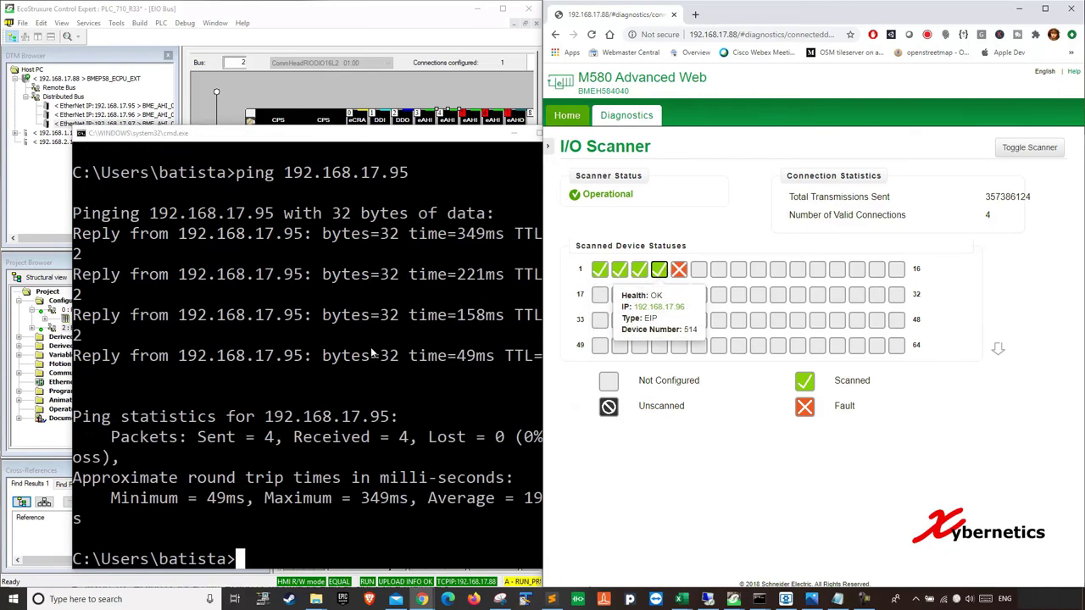
- Re-ping 192.168.17.96, check the faulted device, then minimise the console
click(371, 354)
key(Up)
key(BackSpace)
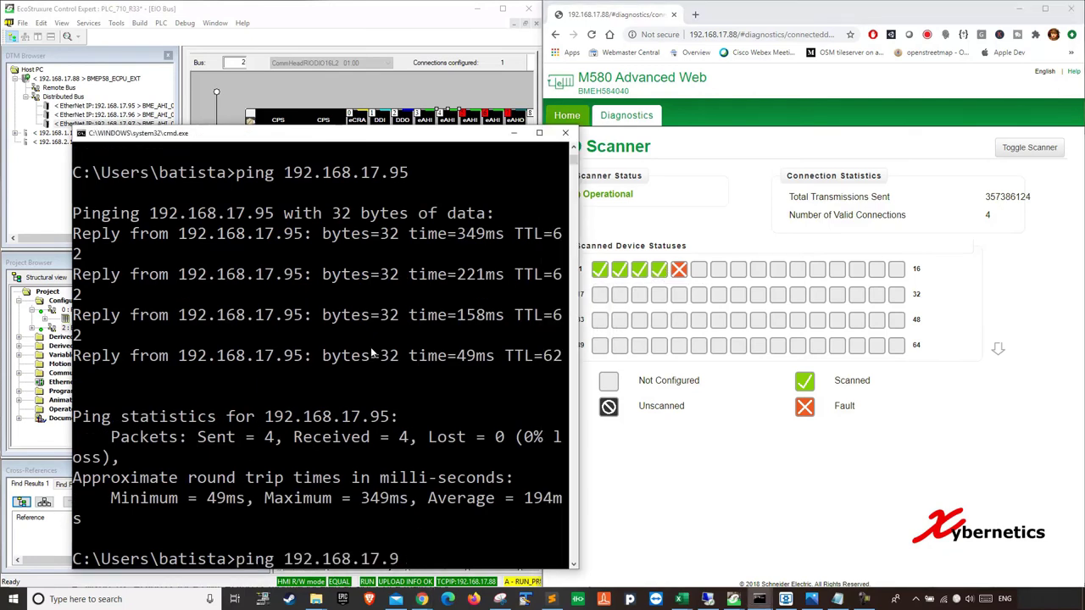
text(6)
key(Return)
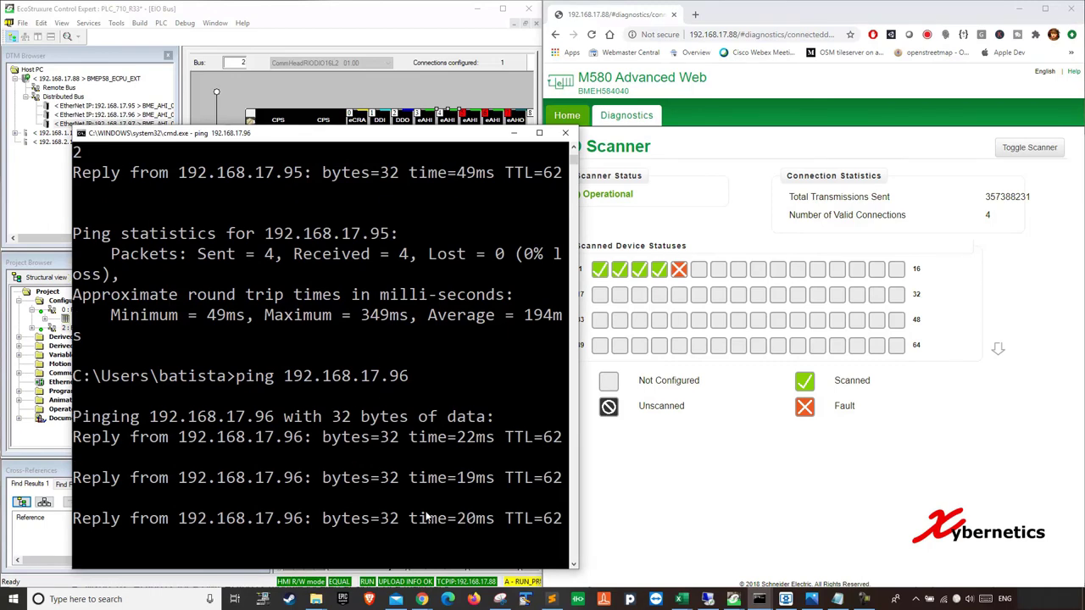
click(675, 271)
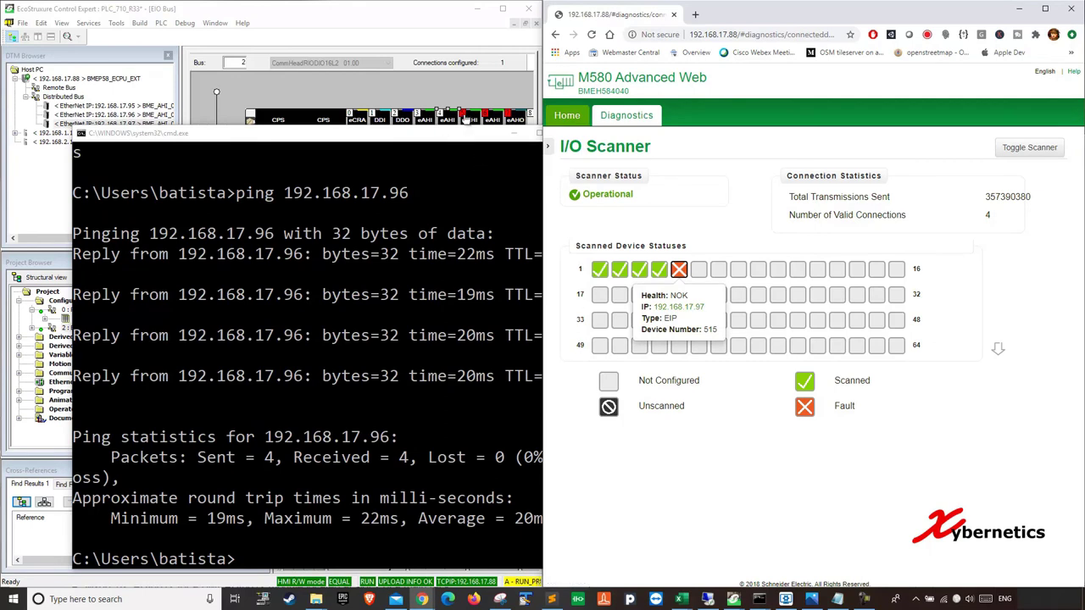
click(395, 337)
key(Up)
key(BackSpace)
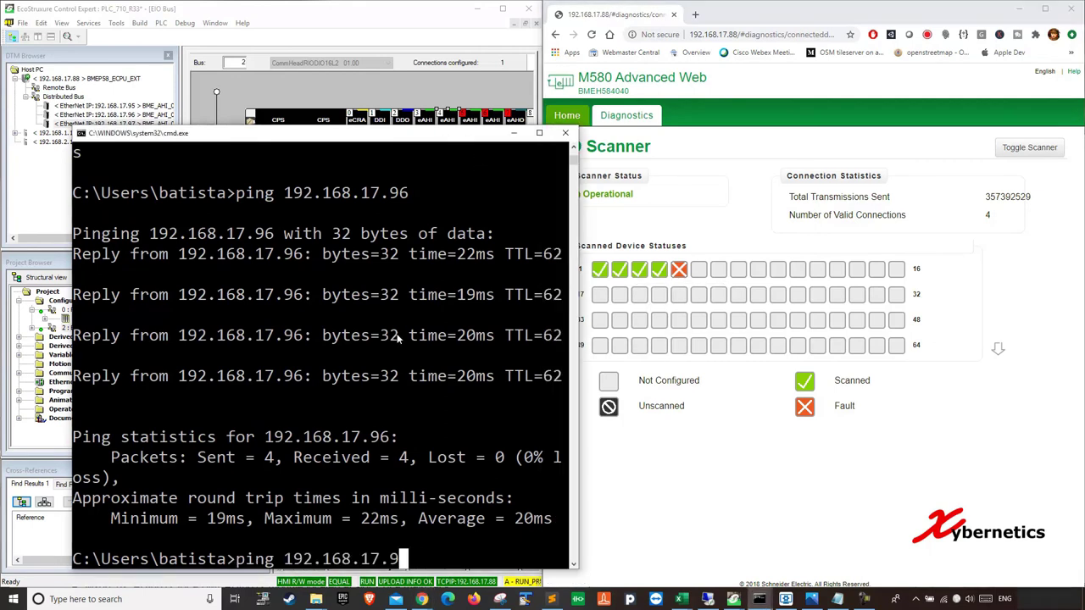
text(7)
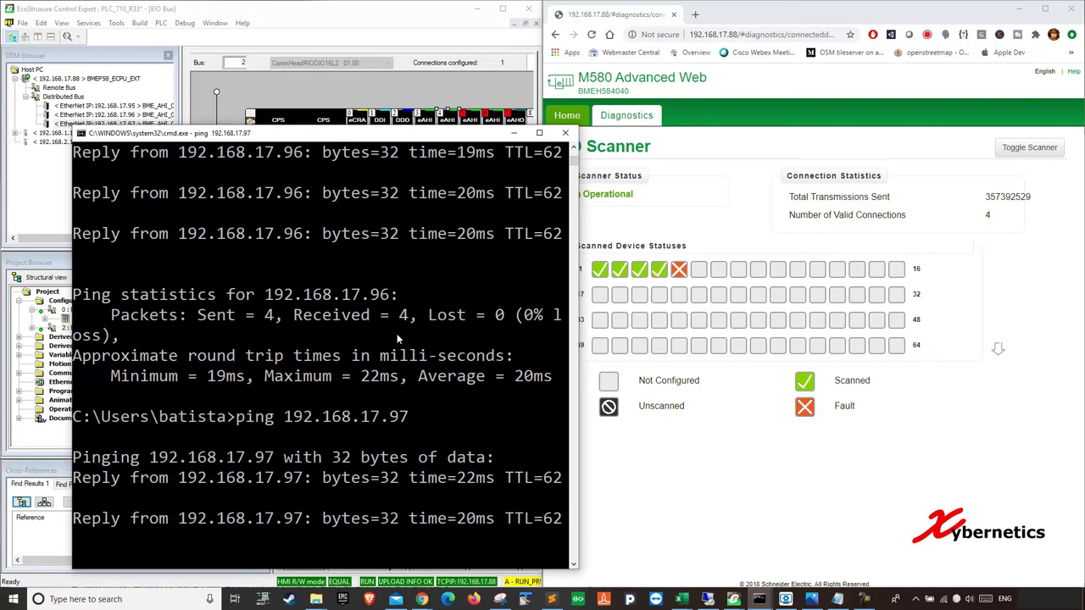
click(513, 133)
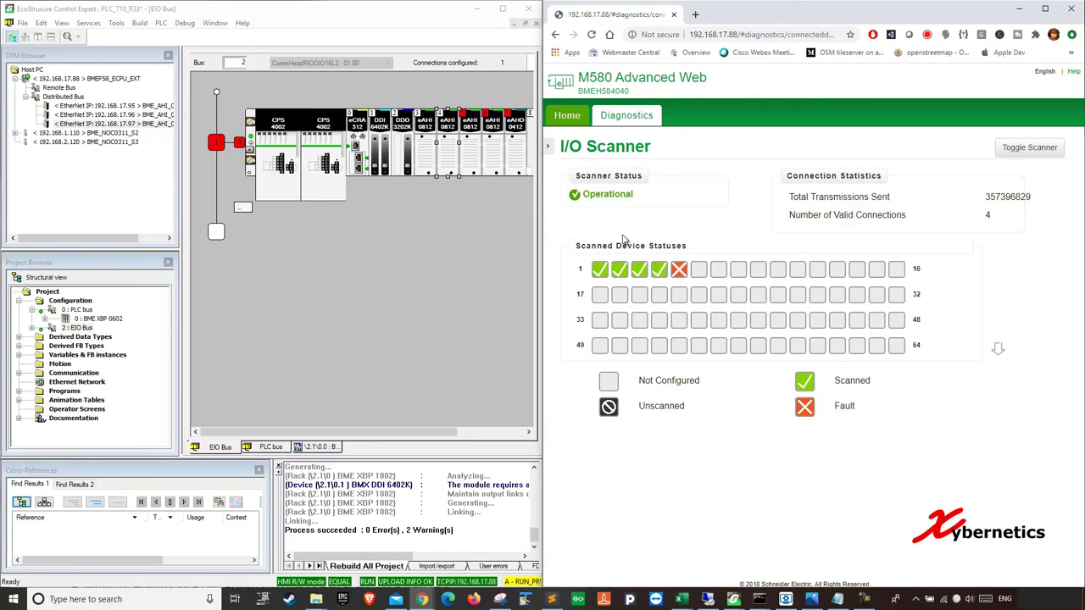
- Open the slot-5 eAHI 0812 module's channel configuration table
click(461, 208)
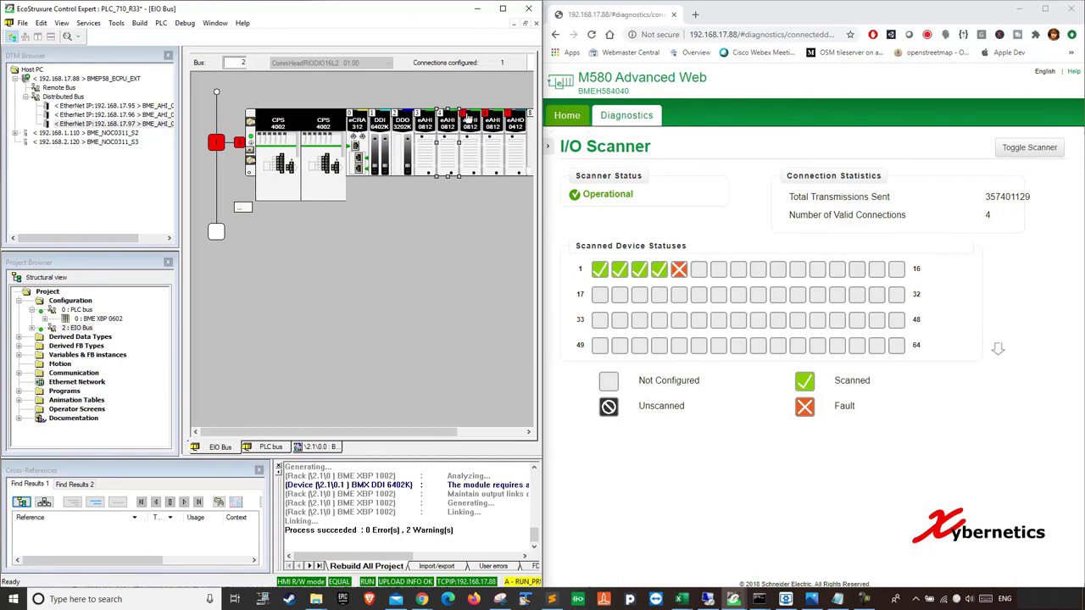
click(472, 146)
double_click(472, 147)
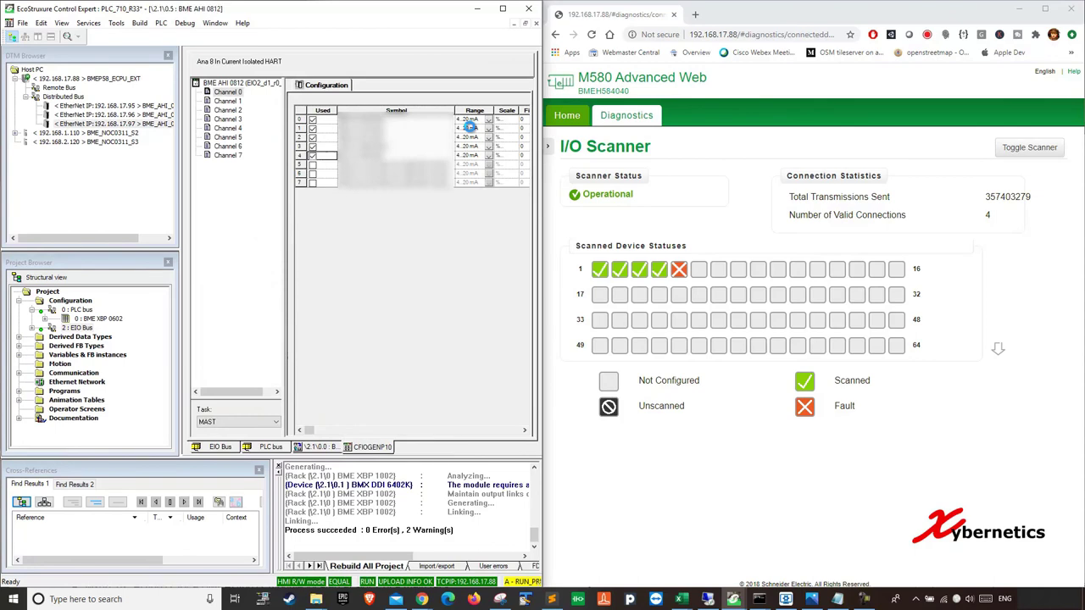
click(458, 158)
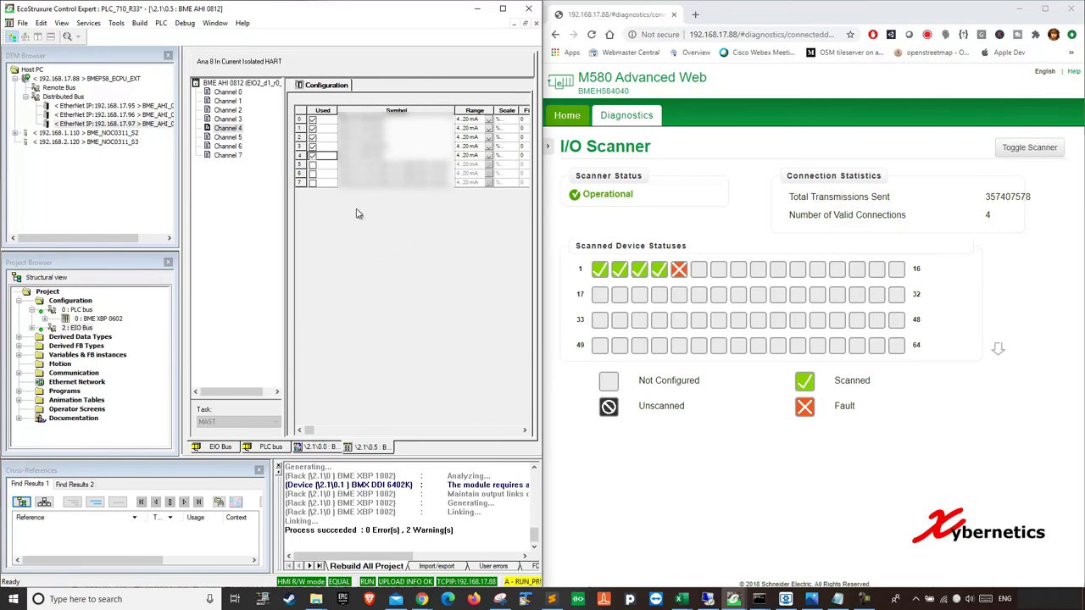
click(224, 110)
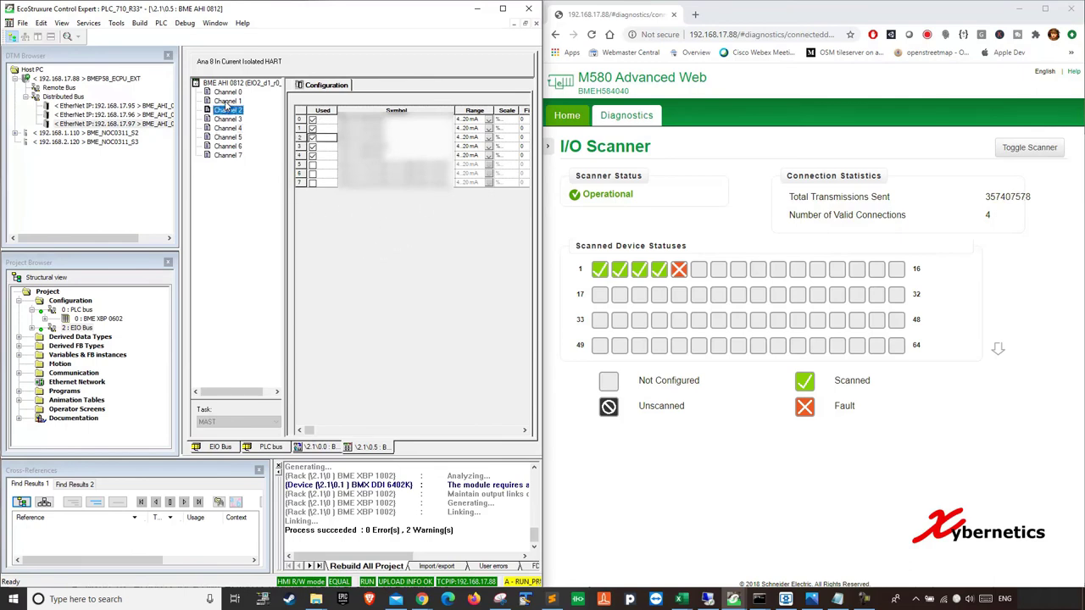
click(225, 92)
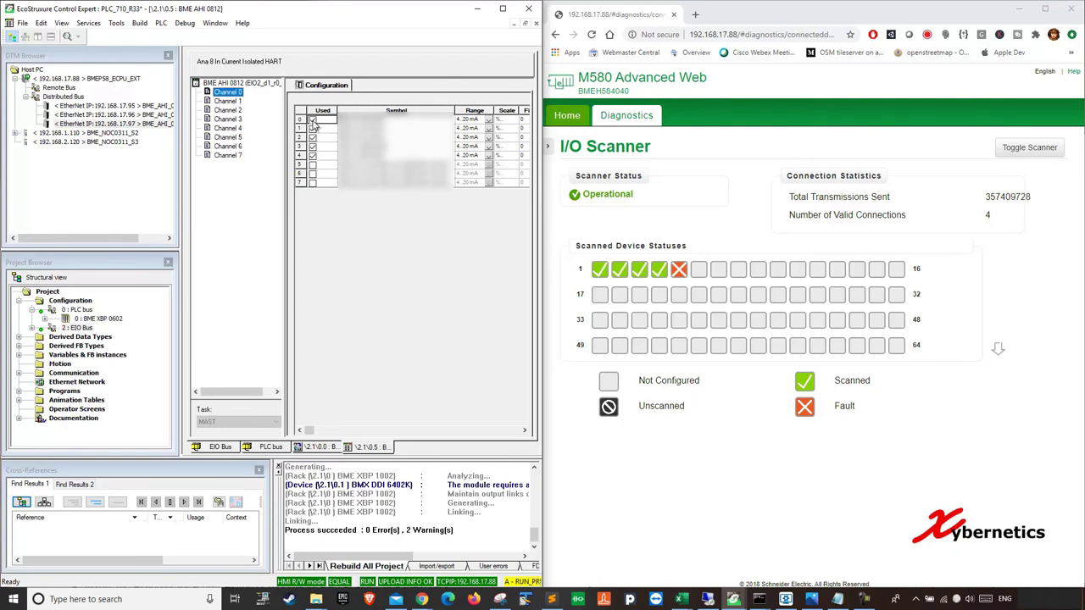
- Clear the Used checkbox on all eight channels, 0 through 7
click(313, 119)
click(312, 128)
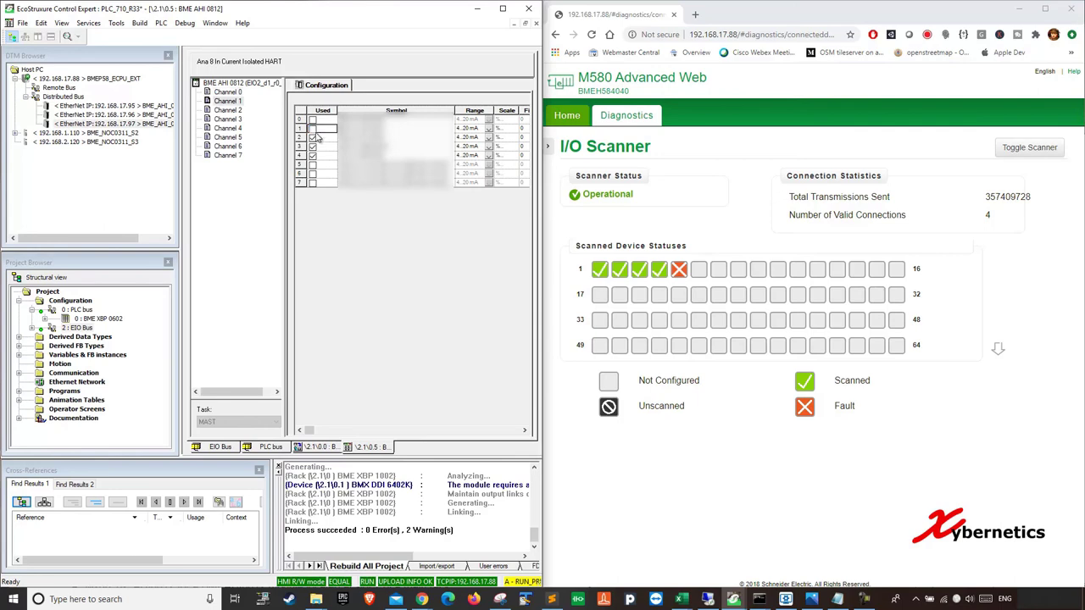
click(312, 146)
click(313, 155)
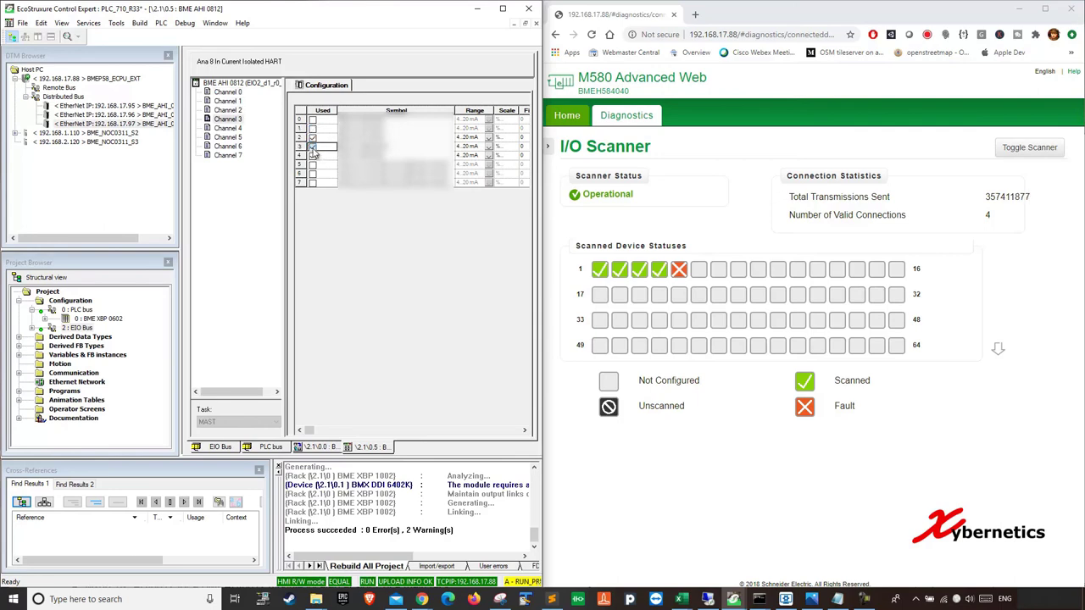
click(313, 137)
click(313, 155)
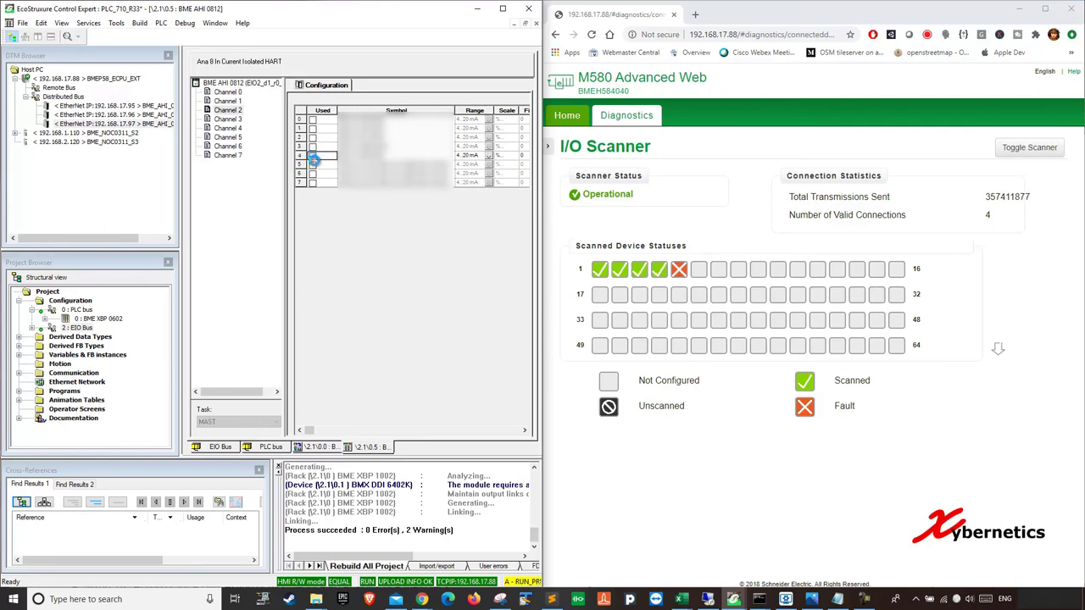
click(315, 174)
click(312, 155)
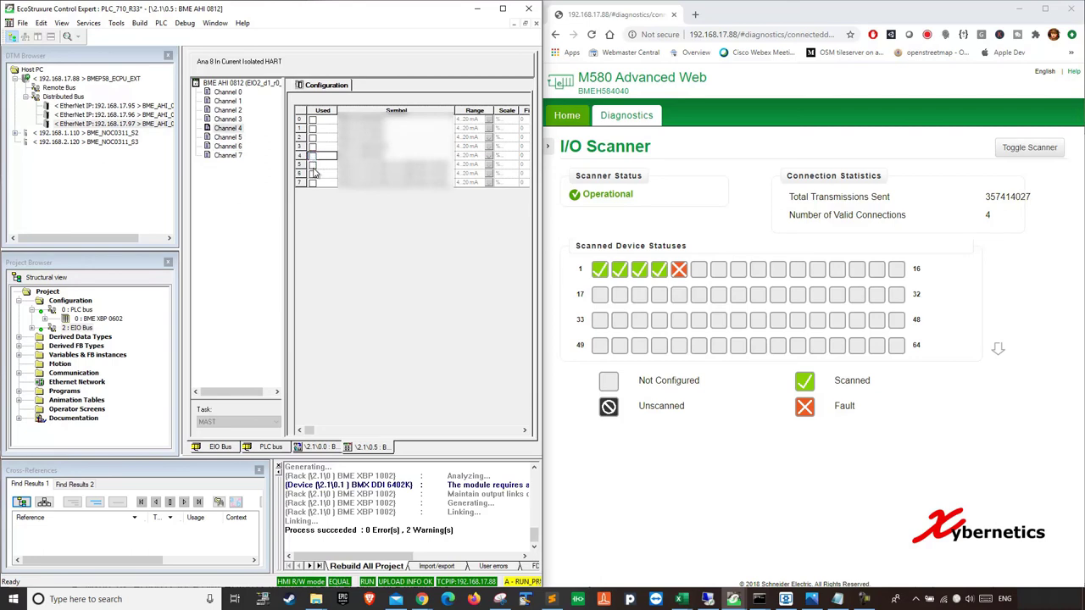
- Close the AHI 0812 channel editor, keeping and authorizing the channel modifications
click(535, 24)
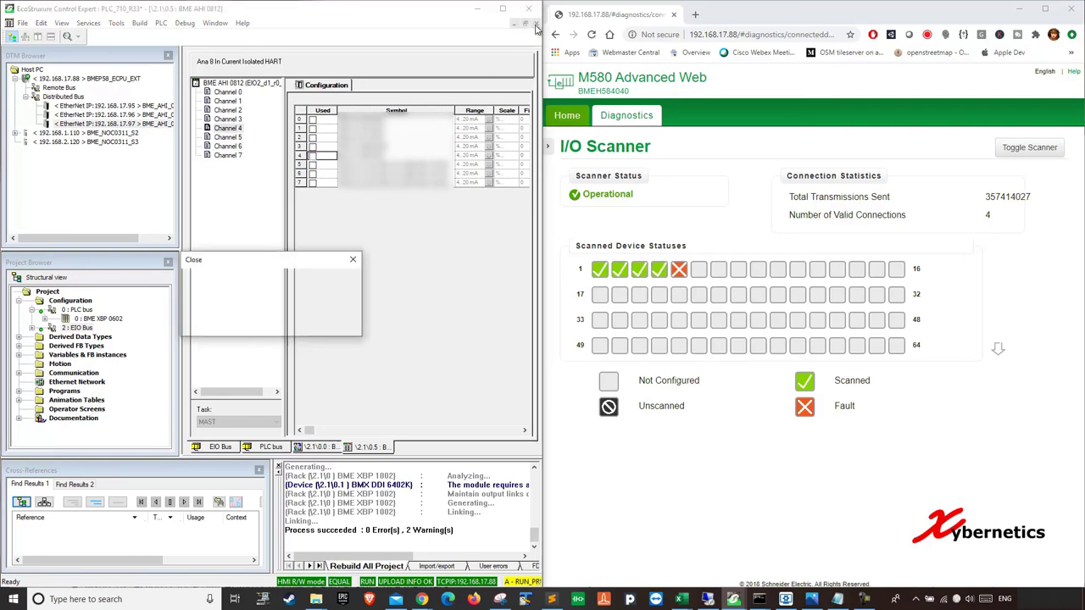
click(239, 325)
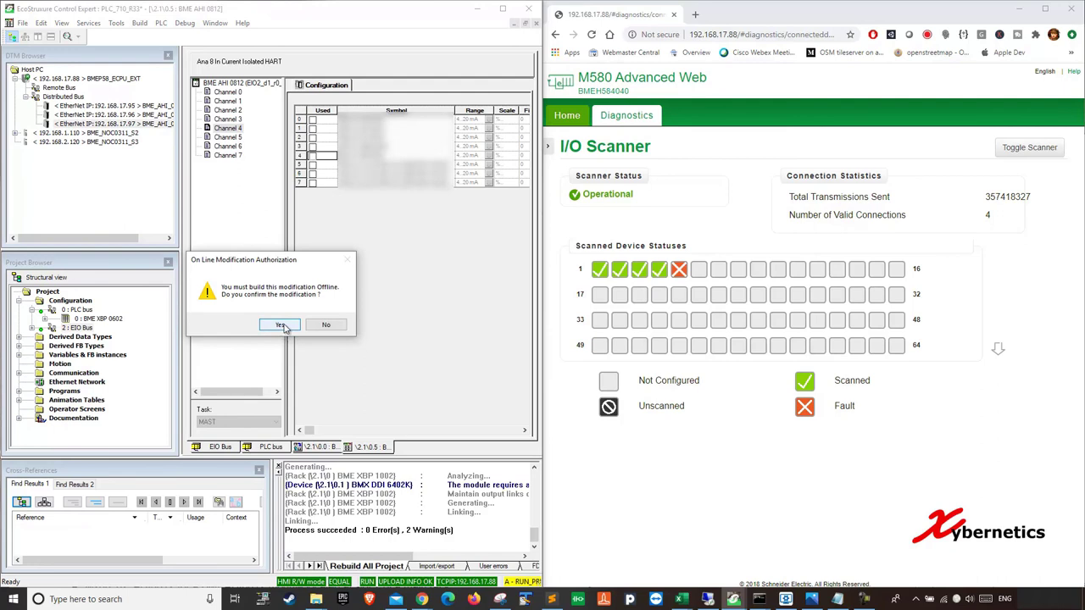
click(281, 327)
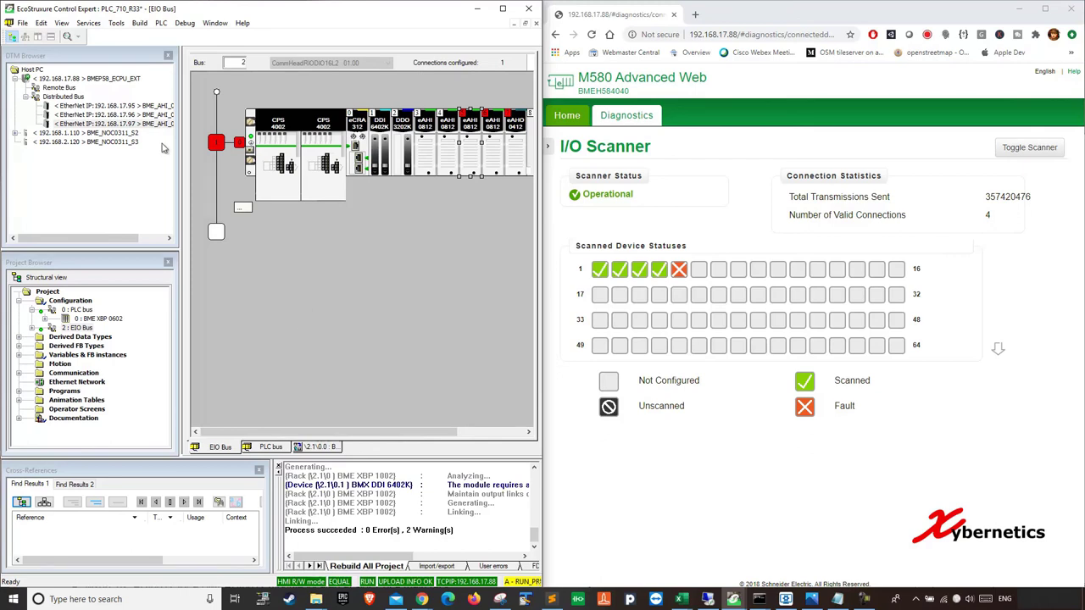
- Transfer the 192.168.17.97 device's configuration to the FDR server and acknowledge success
right_click(144, 125)
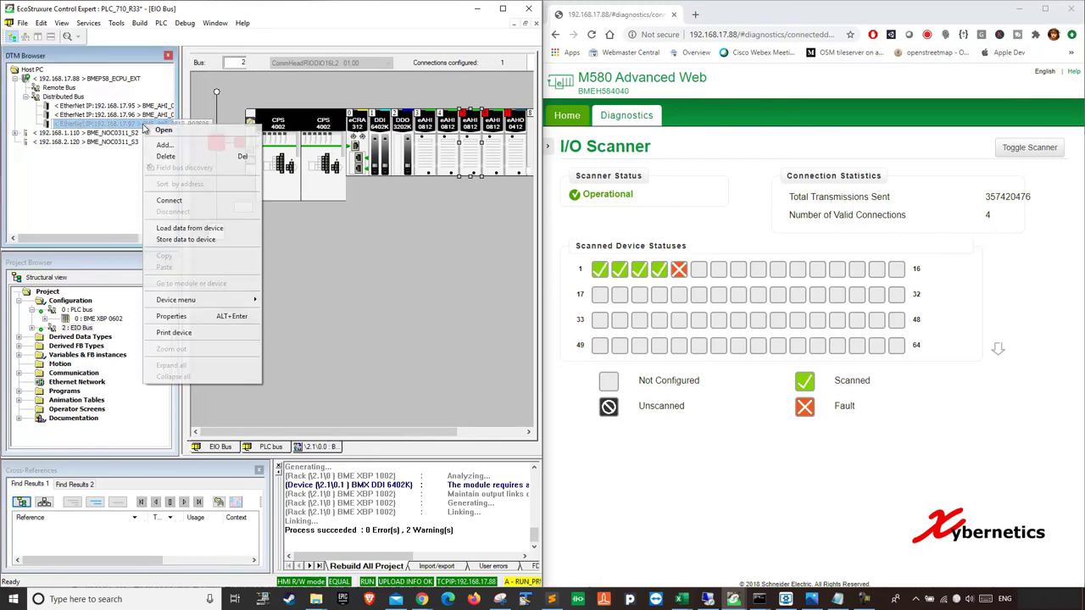
mouse_move(251, 303)
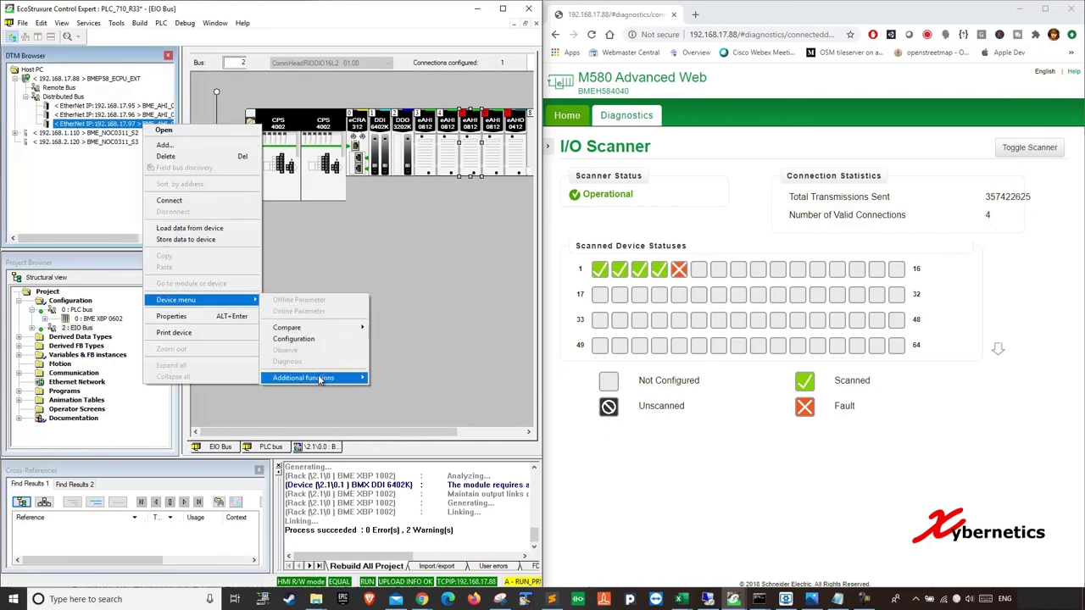
mouse_move(319, 381)
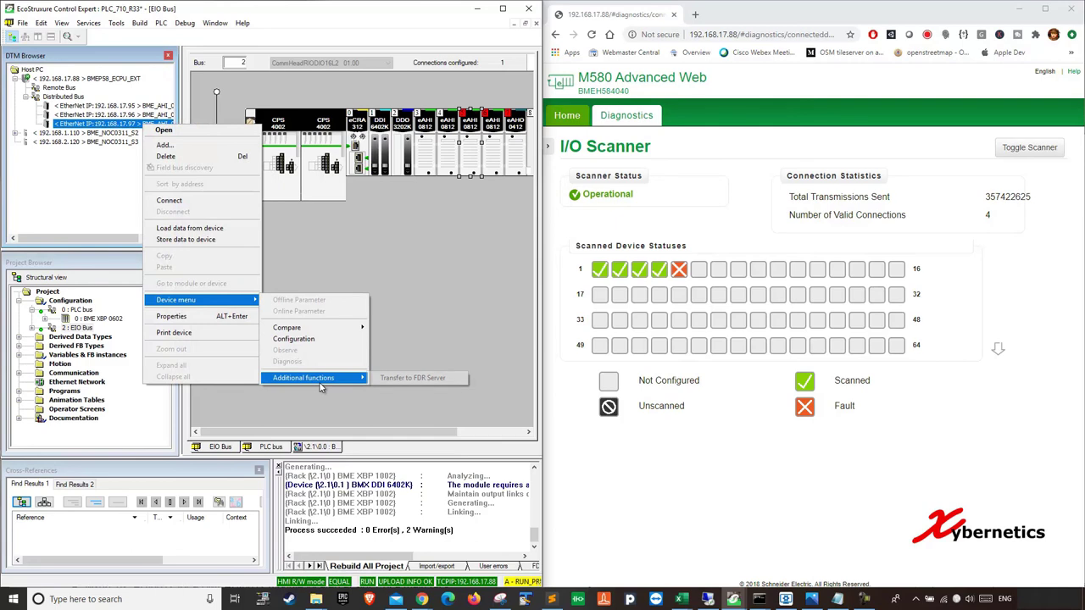
click(411, 378)
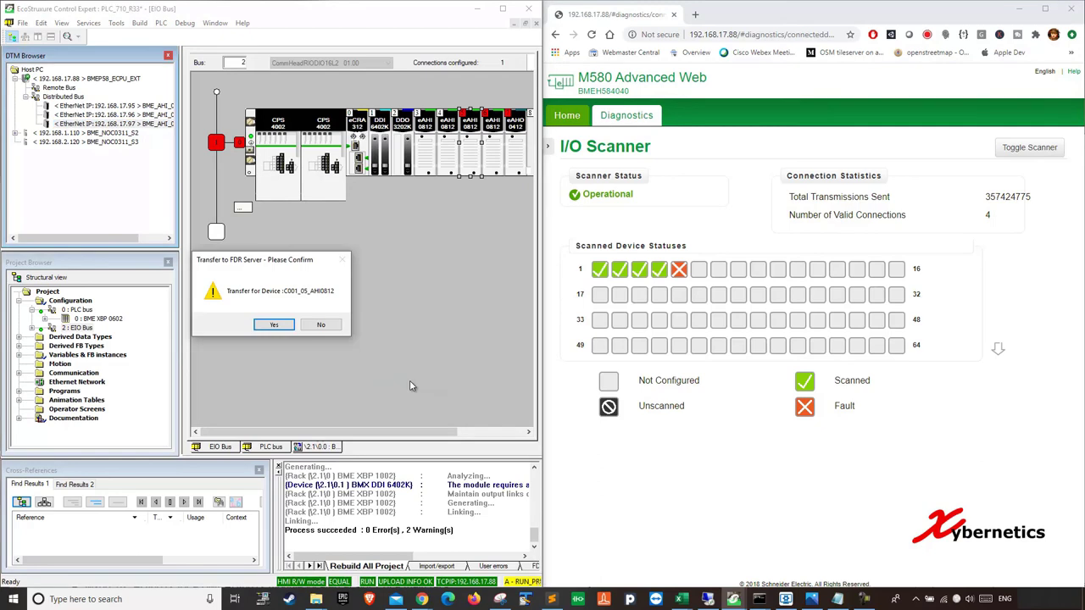
click(277, 327)
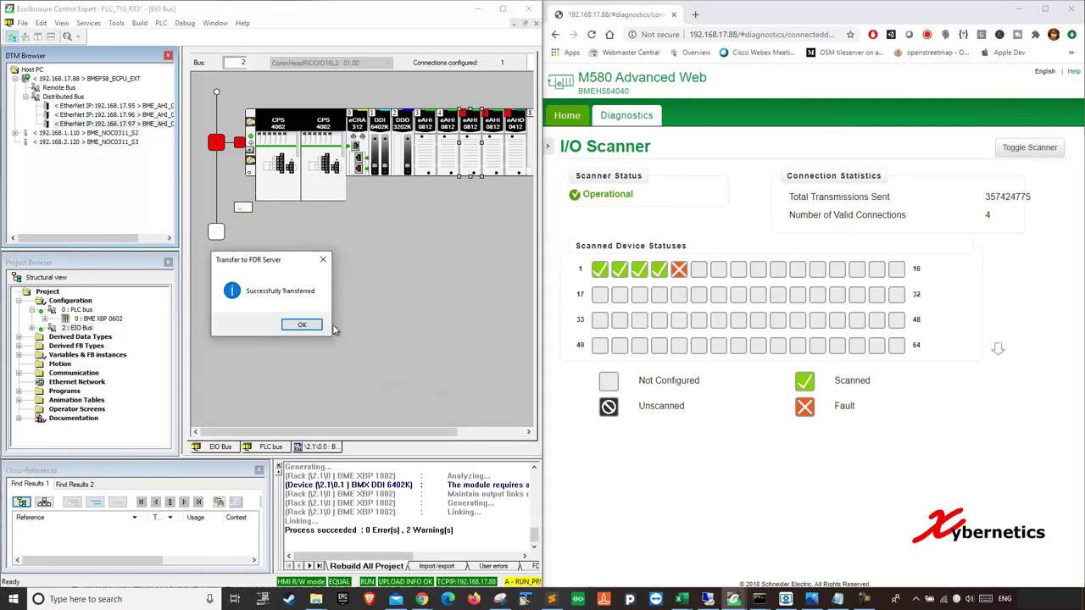
click(302, 326)
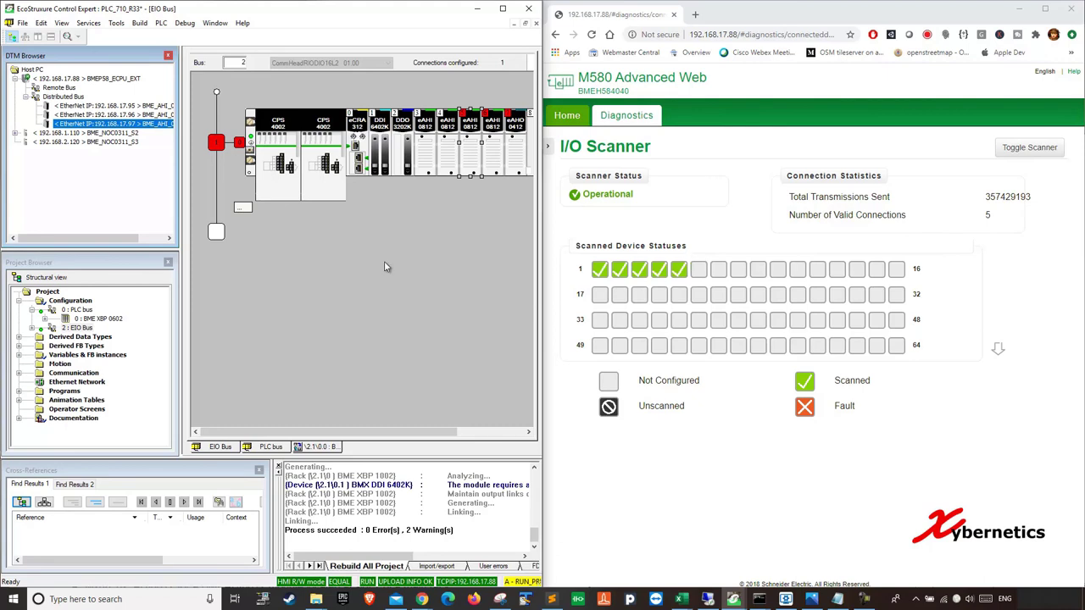
- Disconnect from the PLC and rebuild the entire project
click(360, 273)
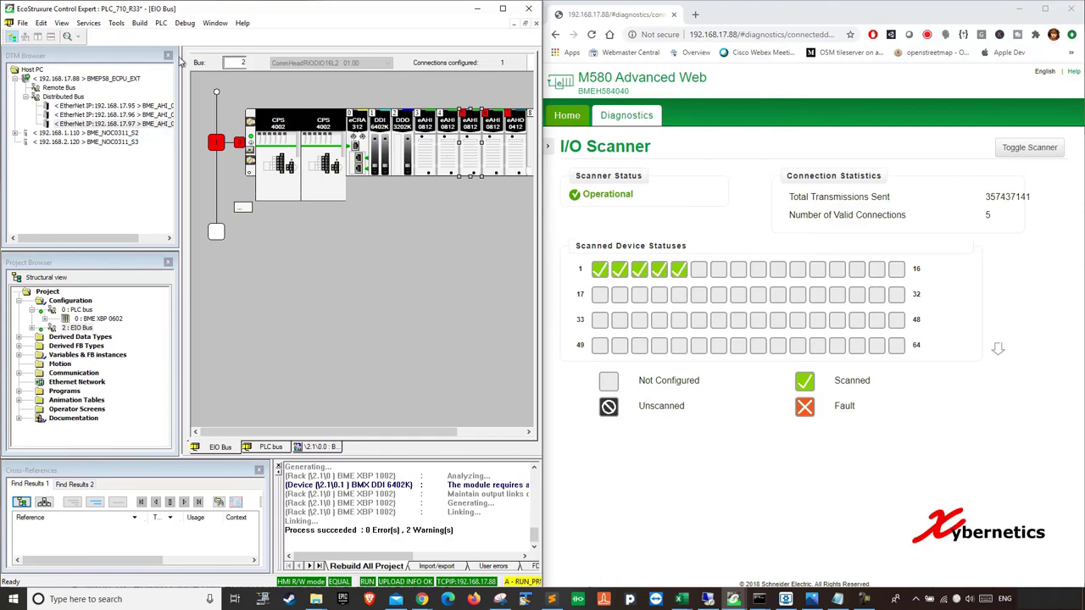
click(141, 22)
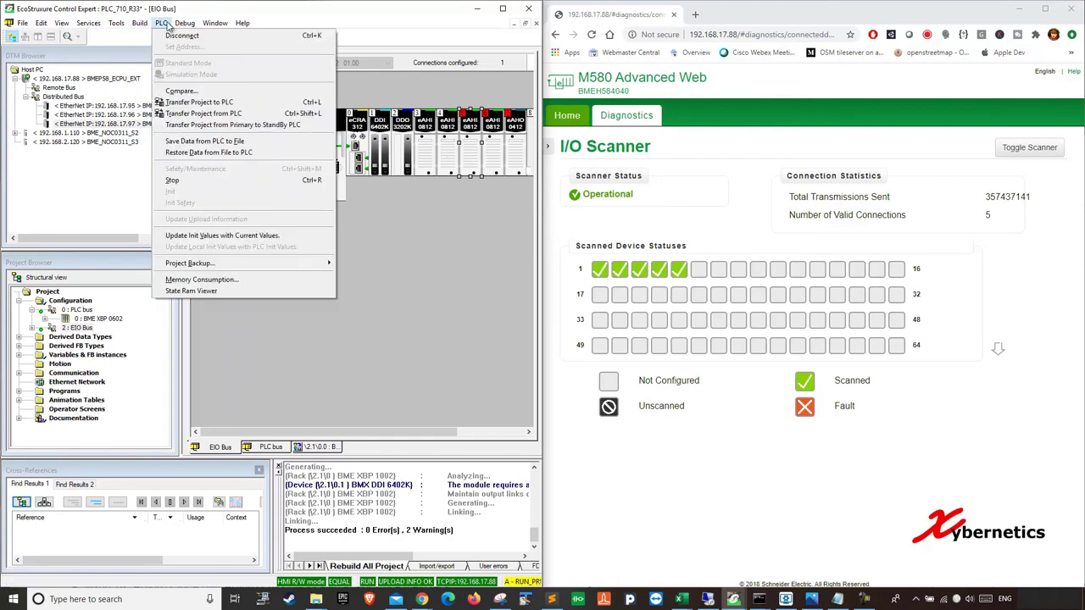
click(176, 35)
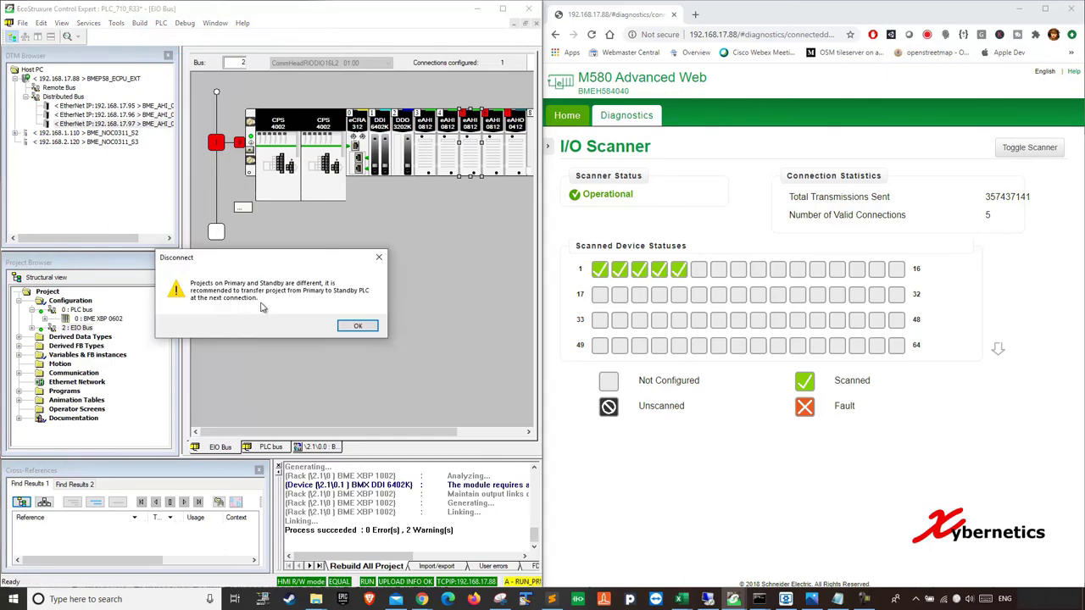
click(357, 326)
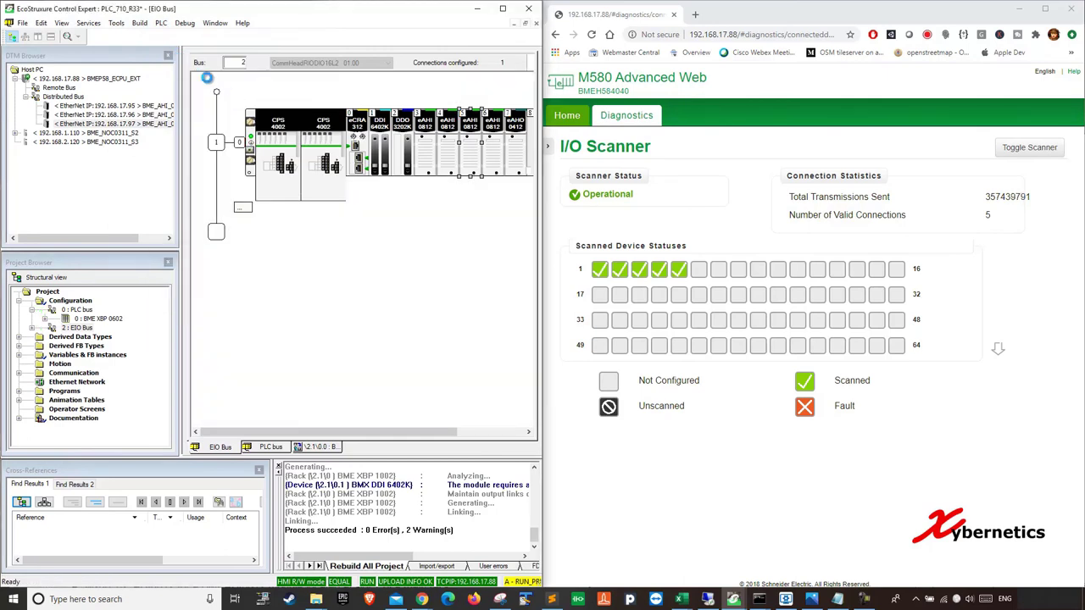
click(138, 23)
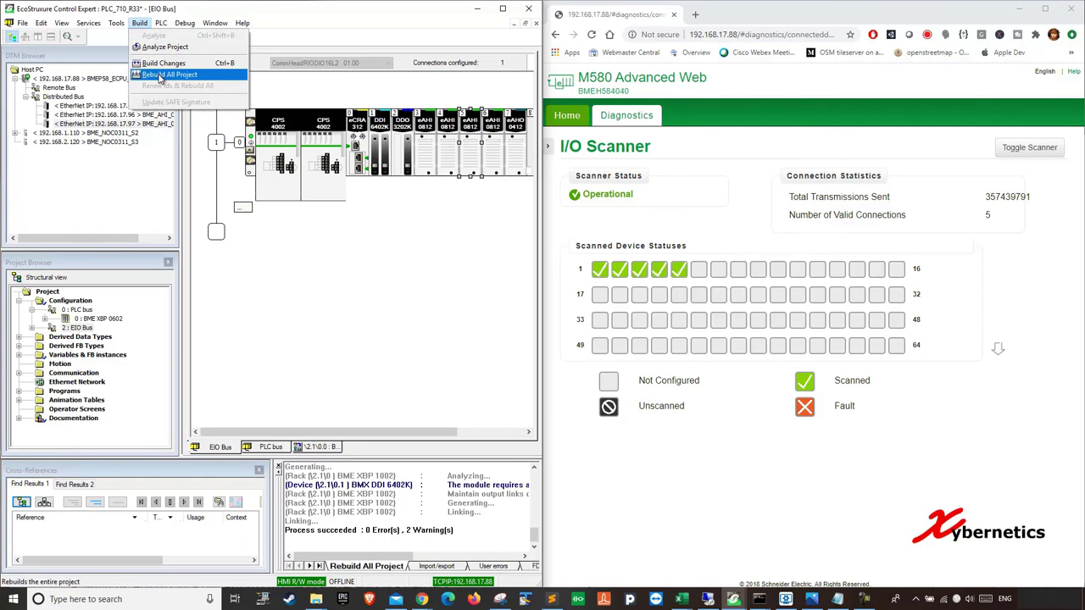
click(161, 75)
click(306, 327)
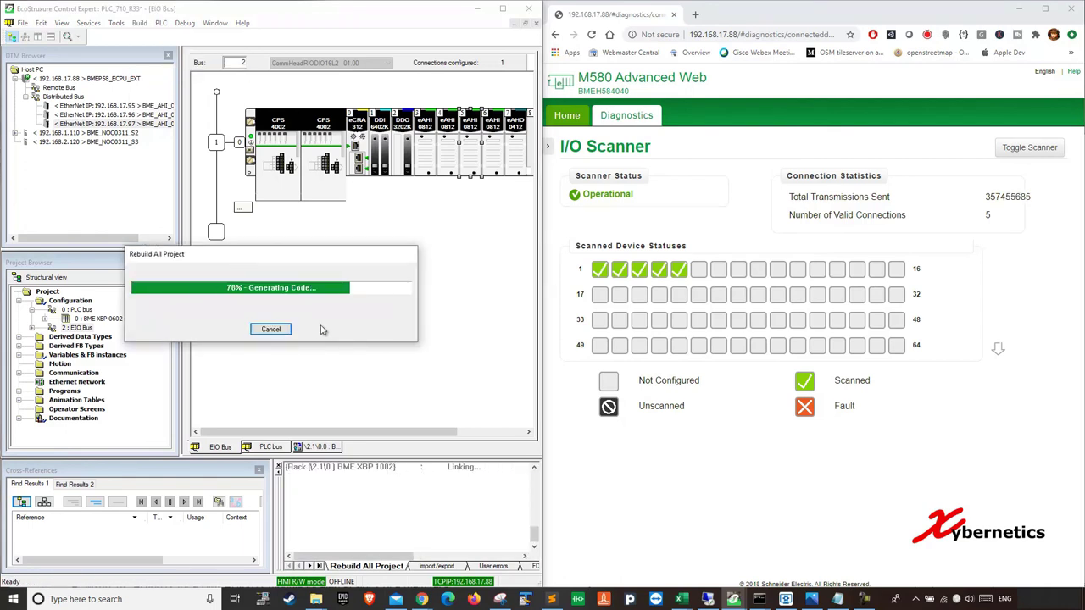
- Reconnect to the PLC, transfer the project with a stop, then set it running
click(161, 24)
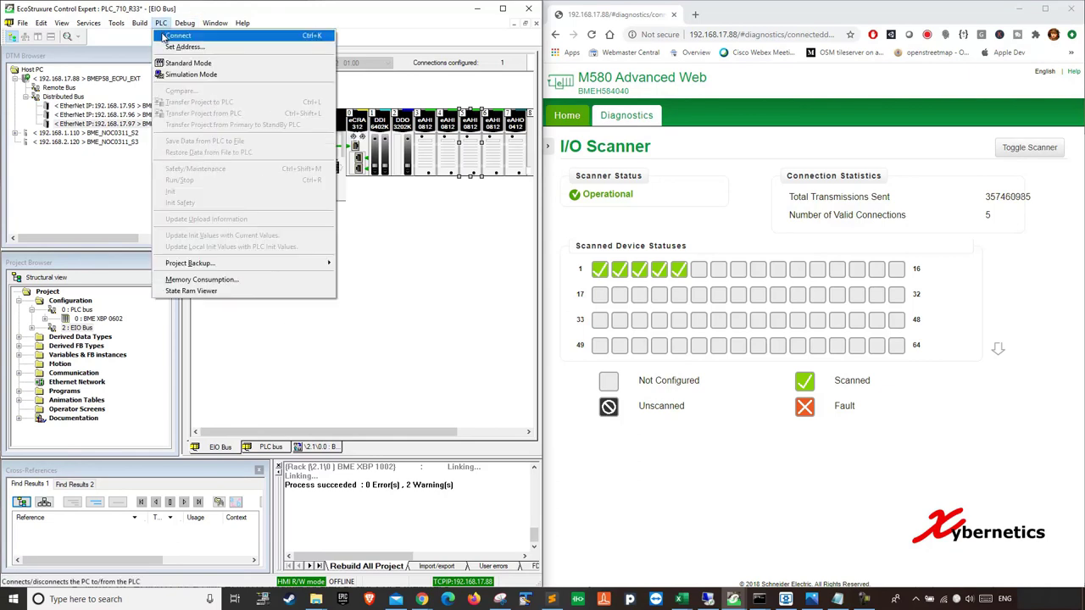
click(166, 36)
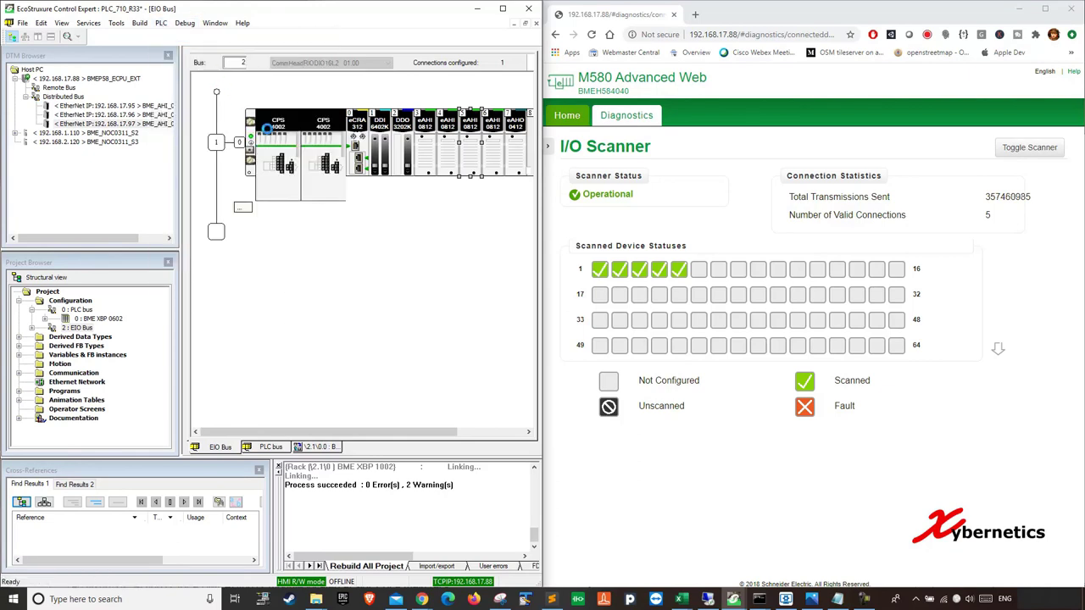
click(161, 23)
click(200, 104)
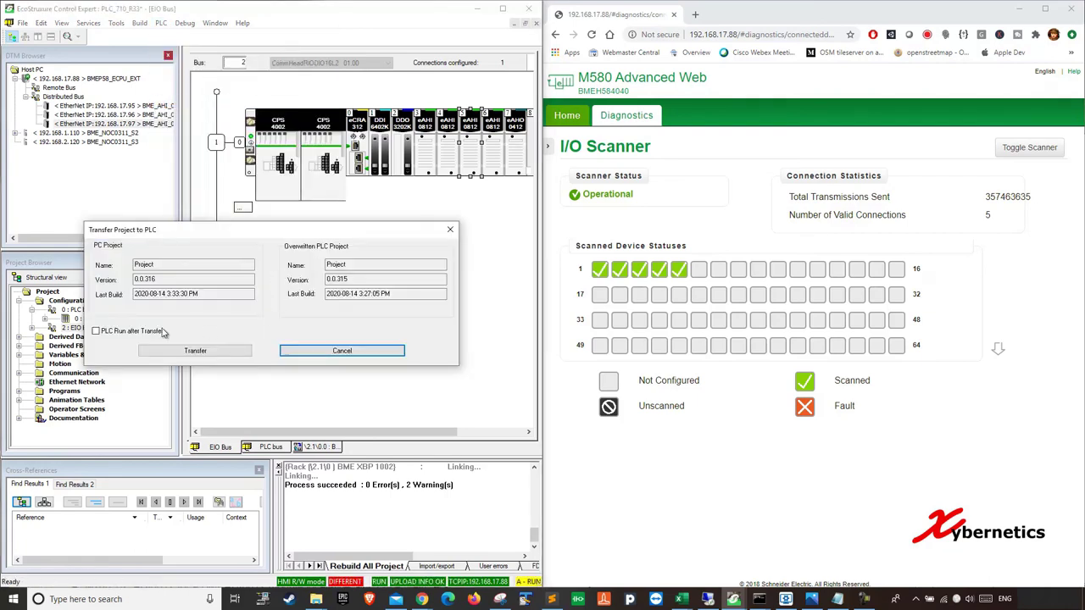
click(165, 340)
click(289, 338)
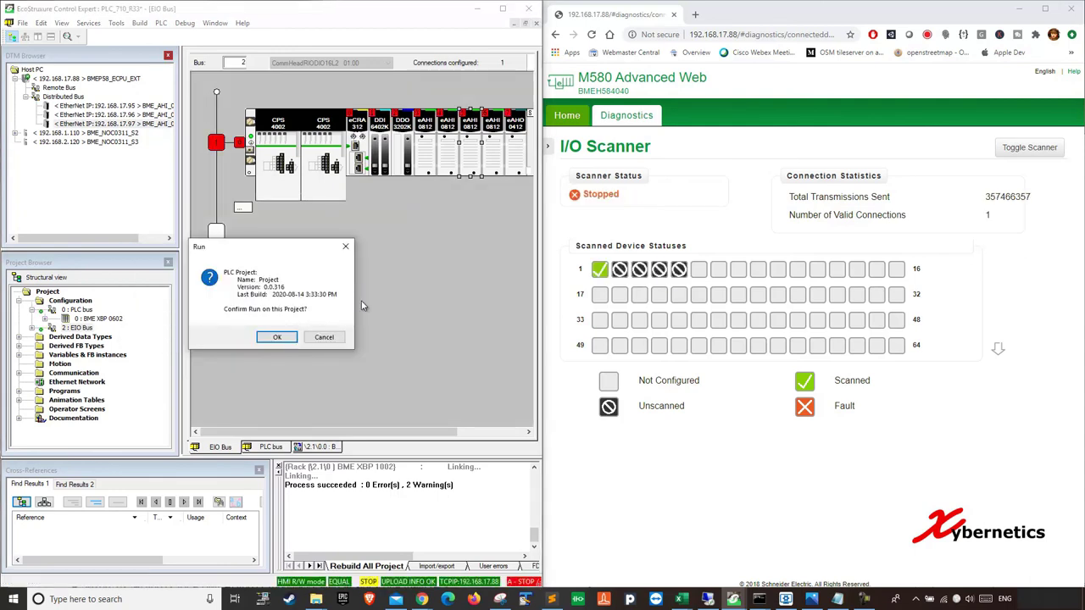
click(276, 336)
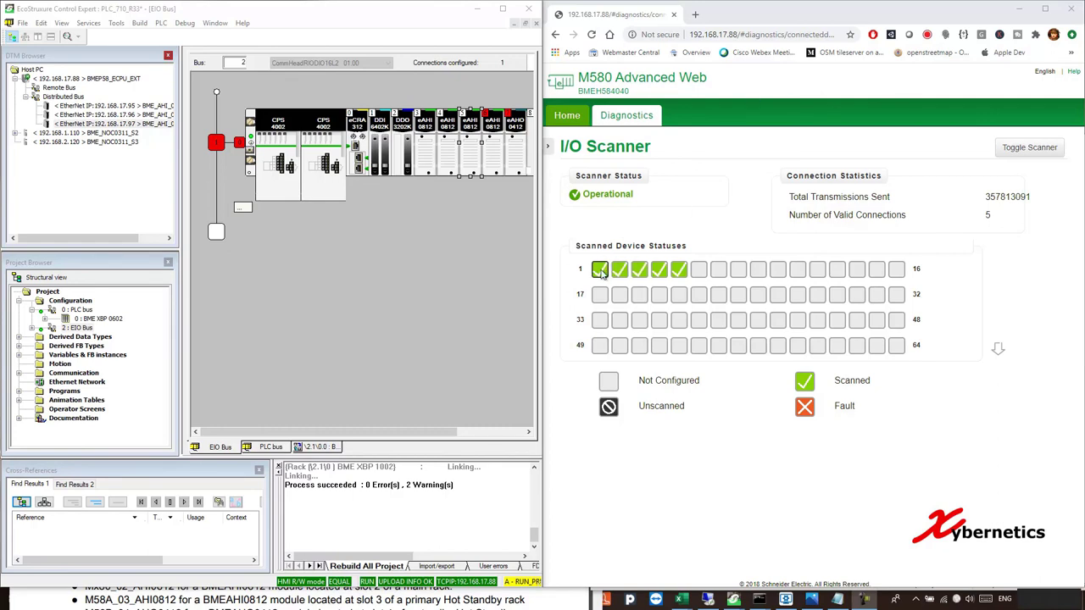
mouse_move(600, 271)
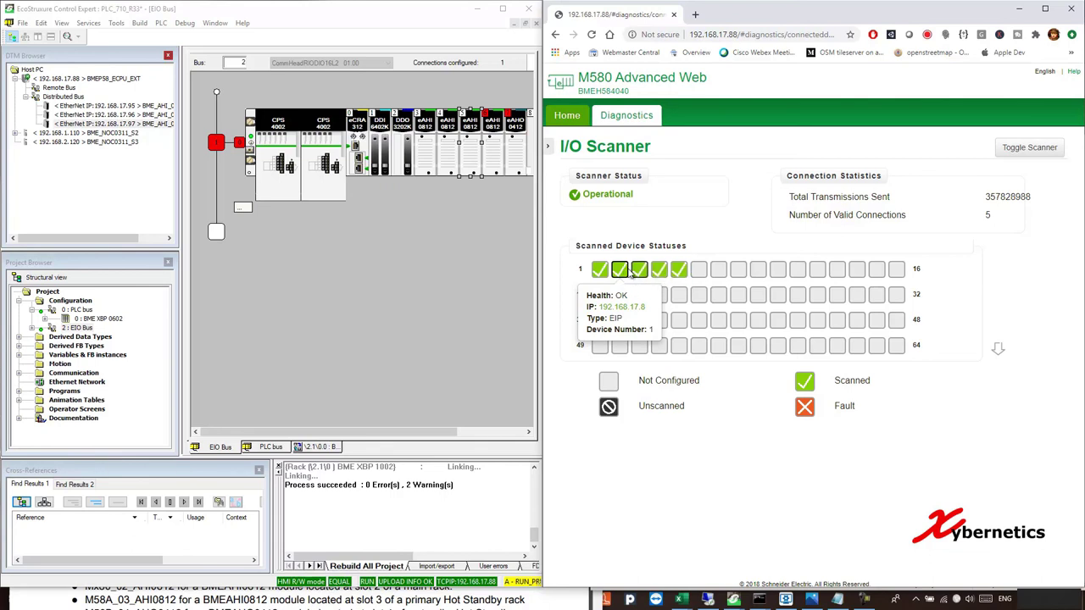
mouse_move(675, 271)
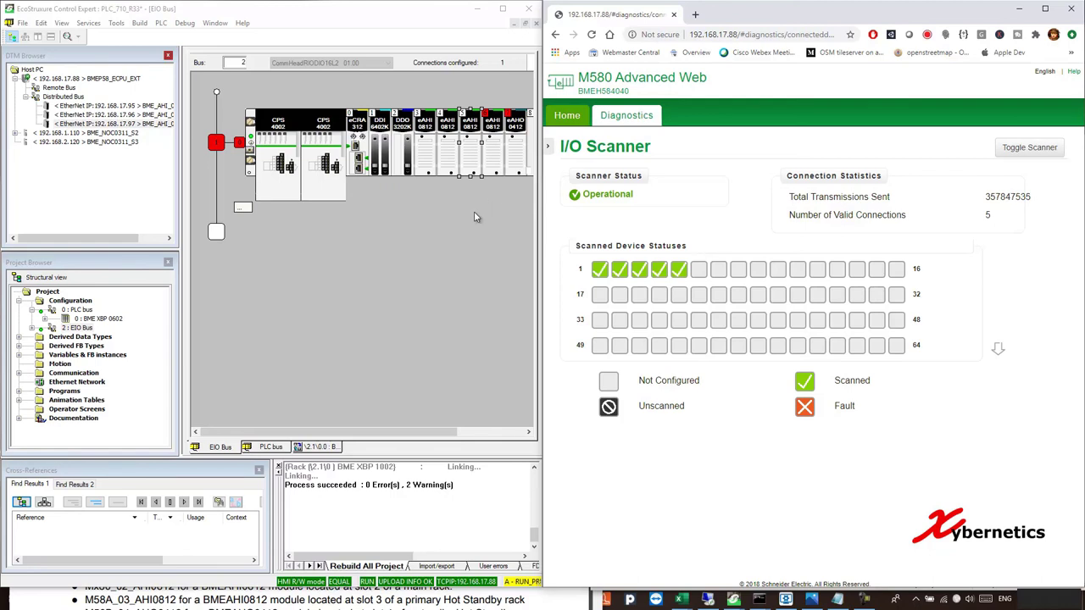
click(472, 214)
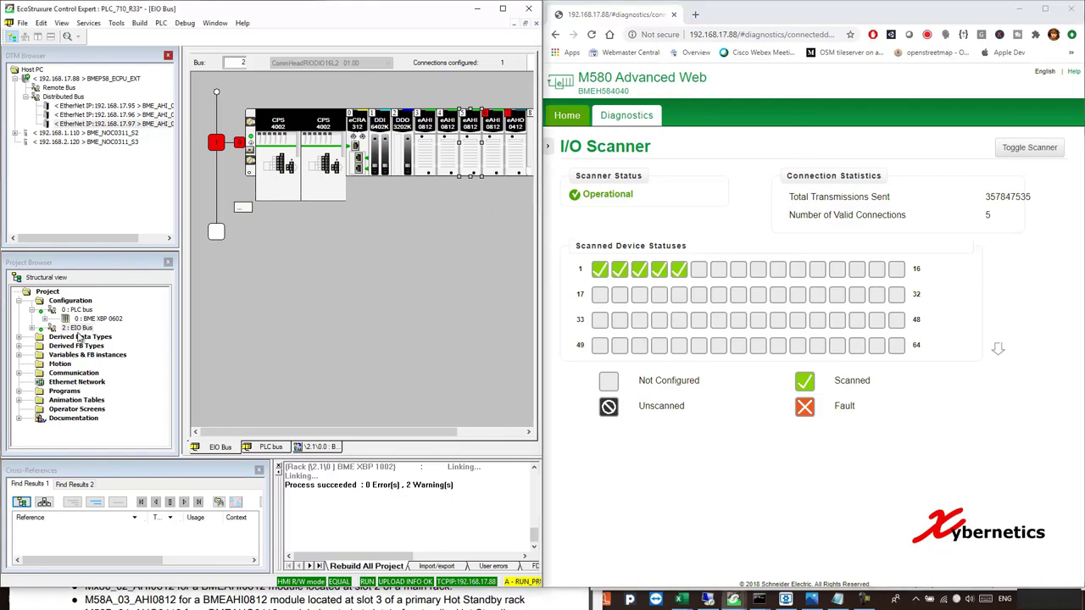
double_click(42, 328)
click(45, 337)
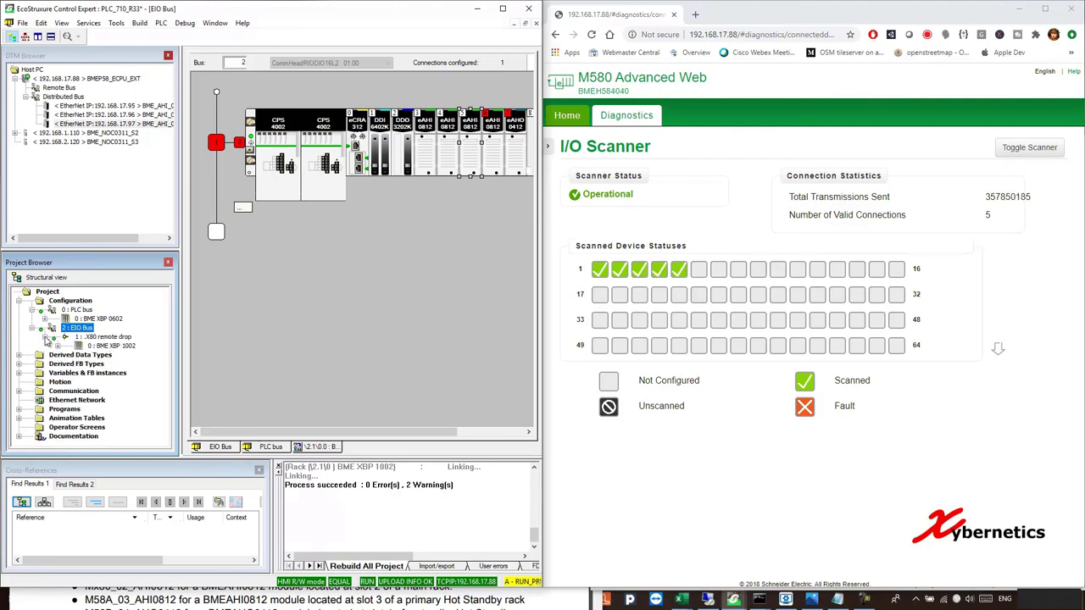
click(59, 347)
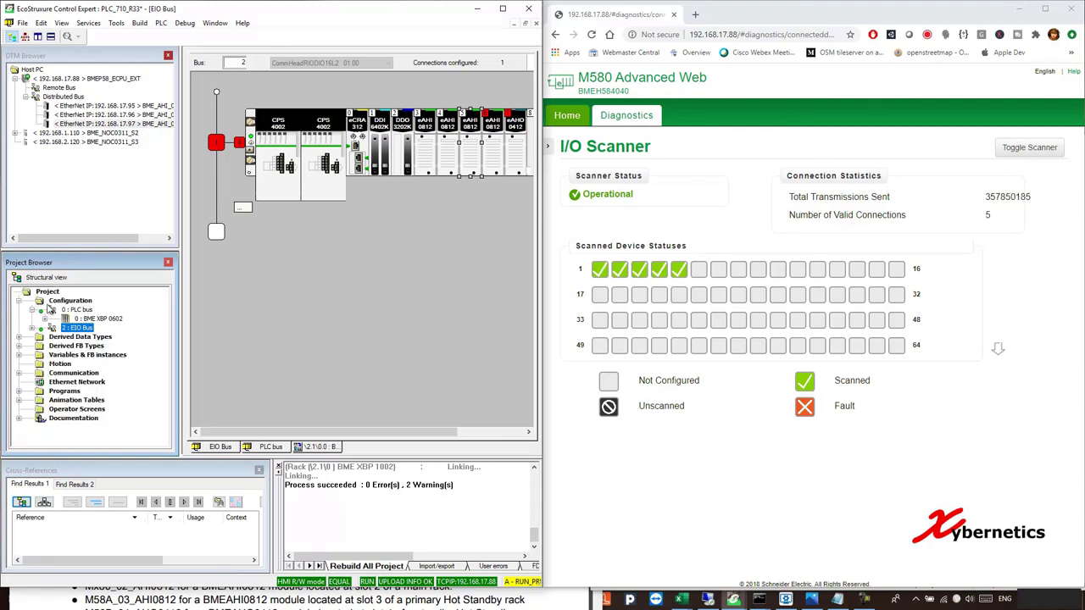
click(32, 301)
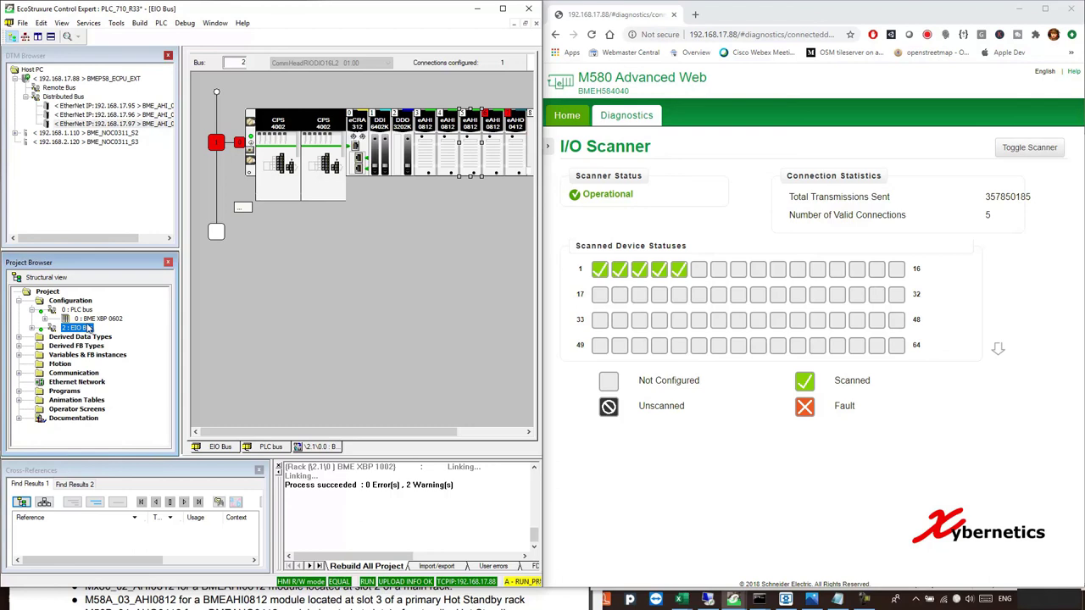
click(471, 124)
double_click(472, 124)
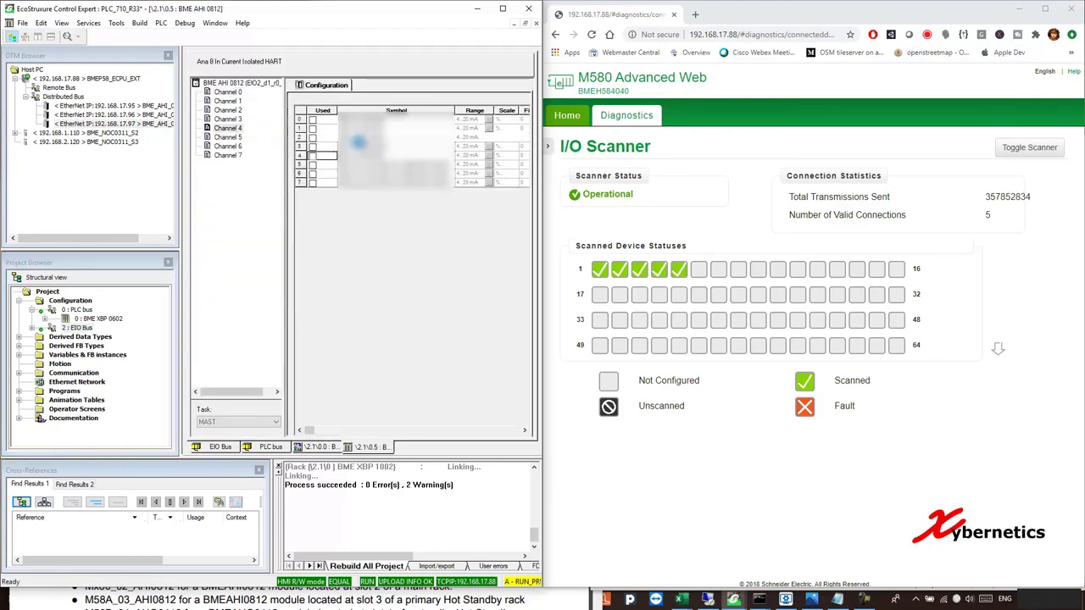
click(315, 121)
click(313, 120)
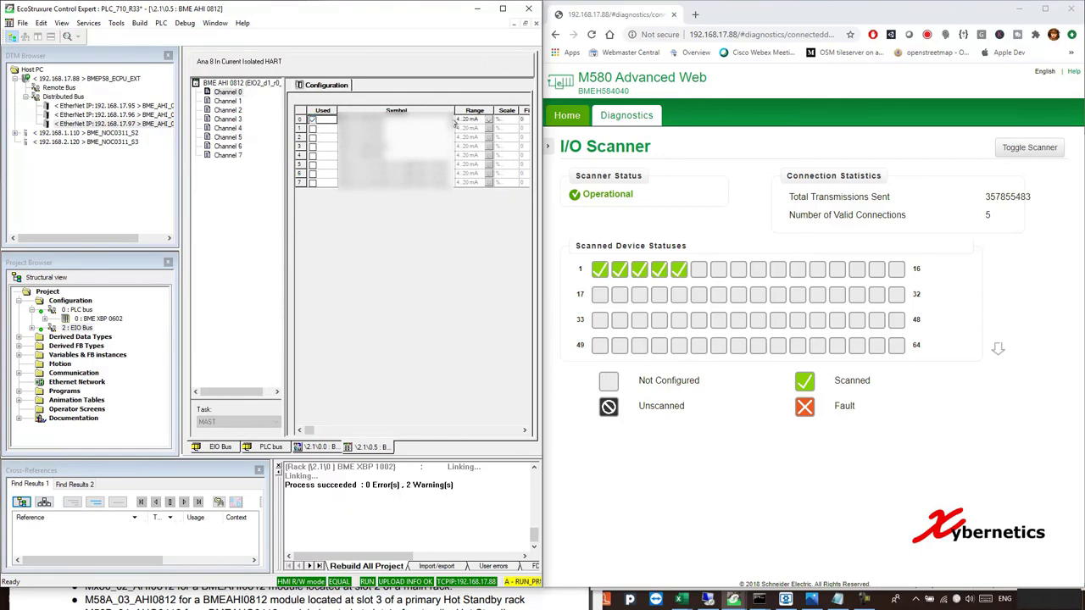
click(536, 23)
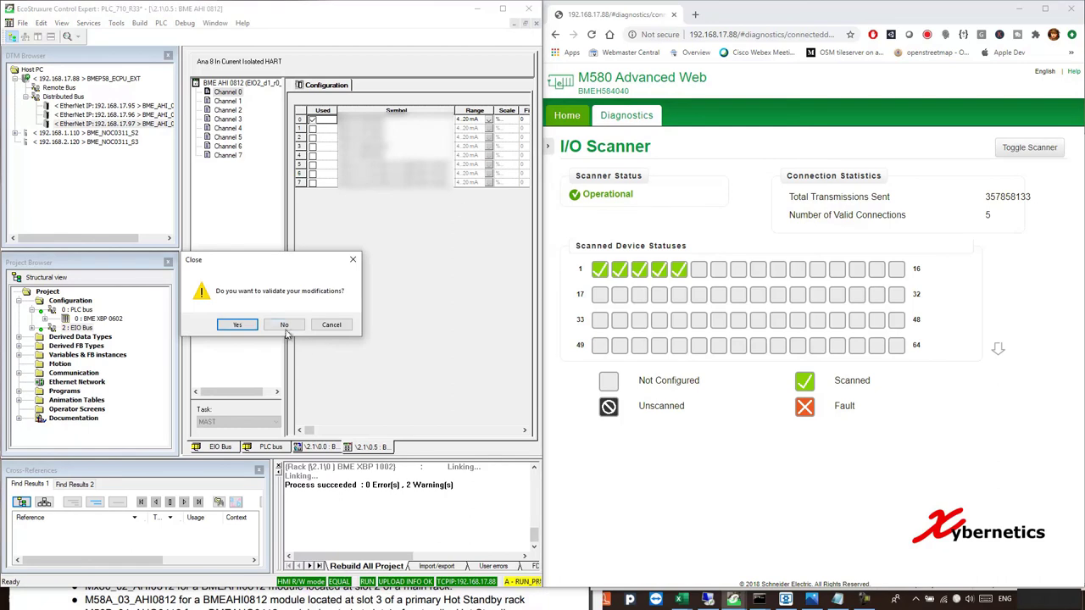
click(287, 331)
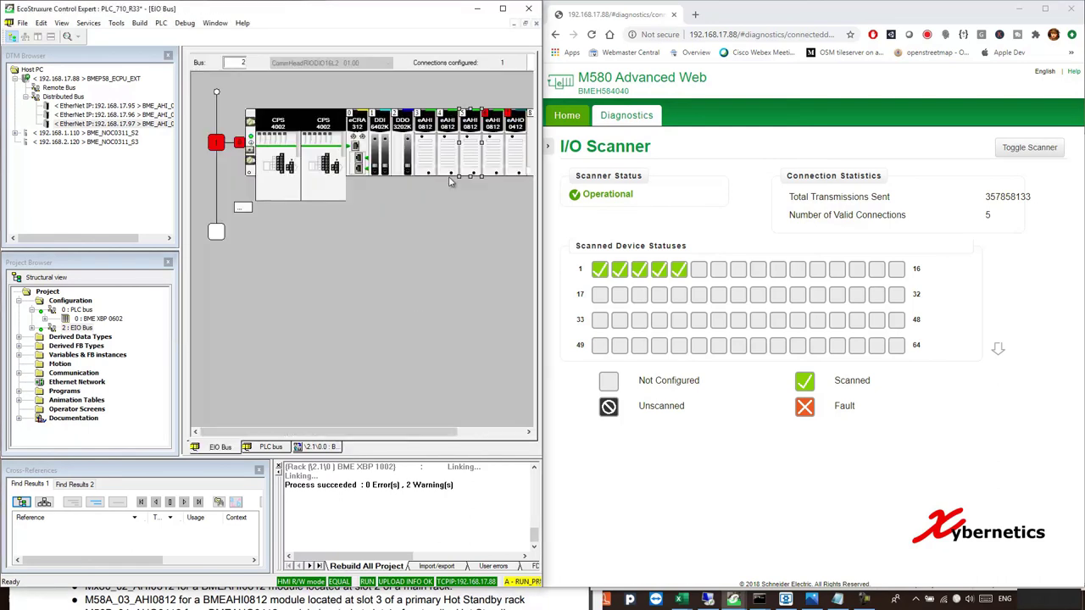